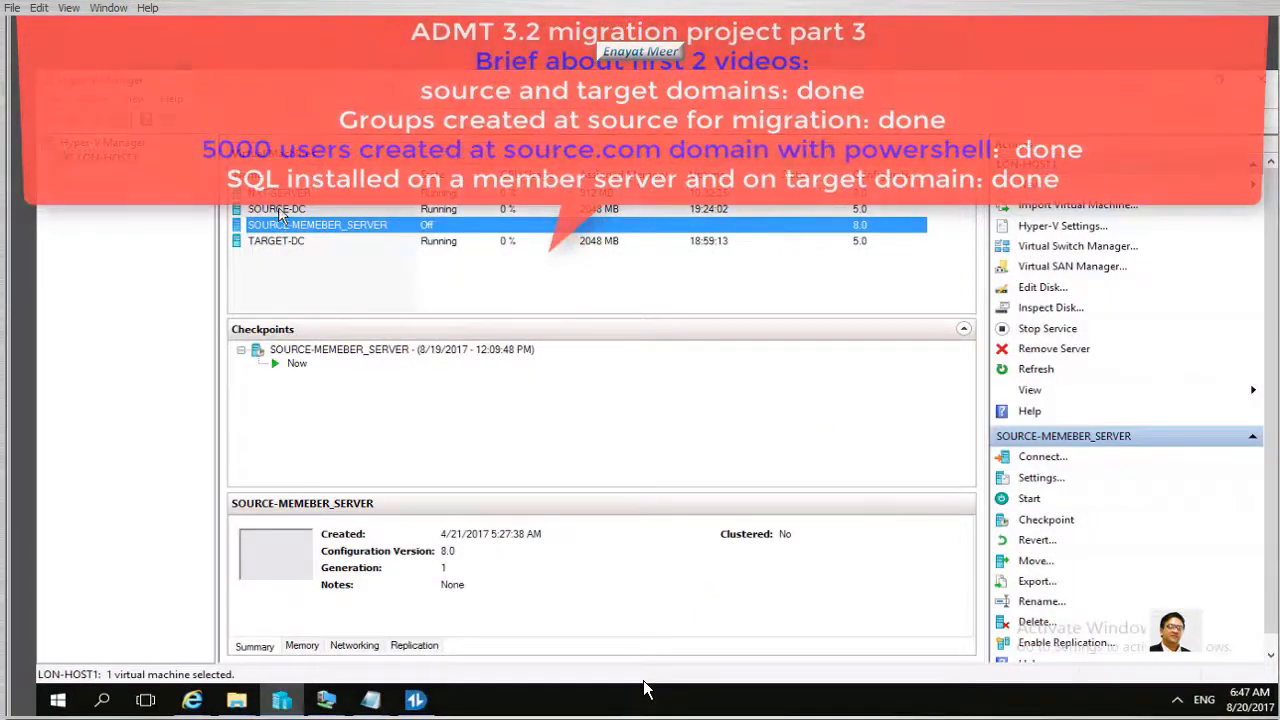
# Open the SOURCE-DC virtual machine's console from Hyper-V Manager
pyautogui.doubleClick(277, 209)
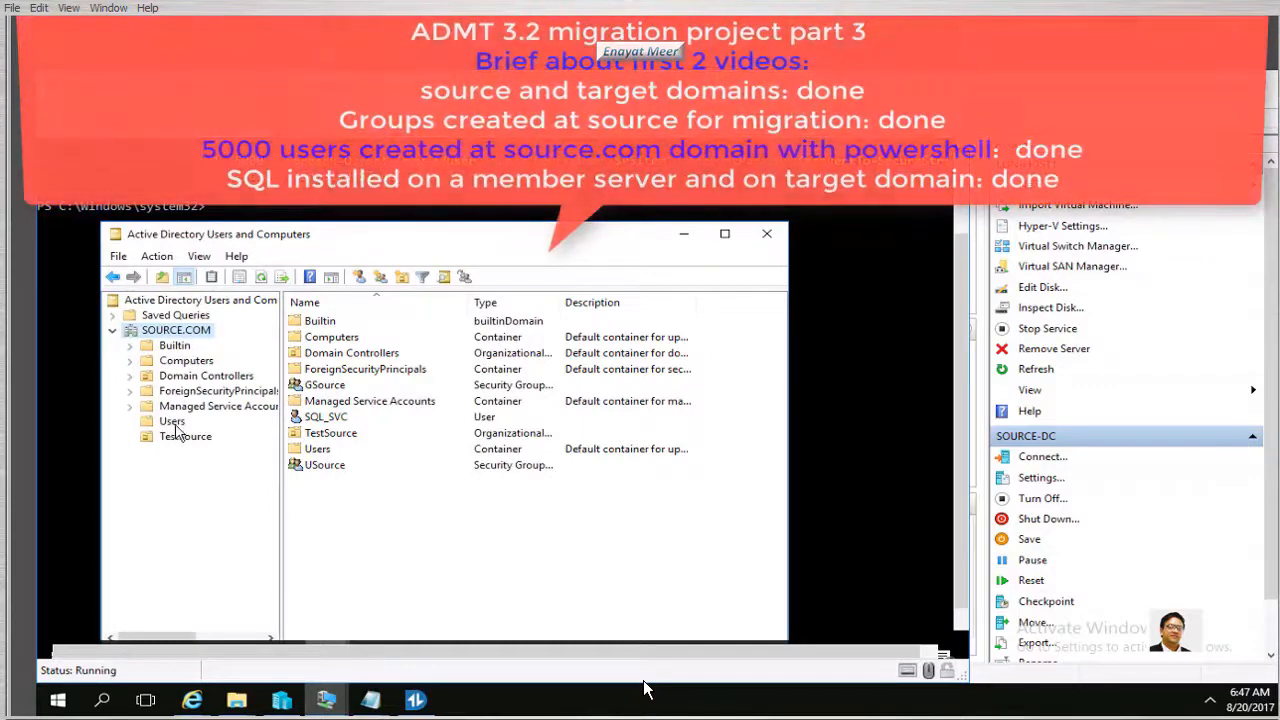
# List SOURCE.COM's Users container and select SourceUser11091 through SourceUser11103
pyautogui.click(172, 421)
pyautogui.scroll(-20, 590, 495)
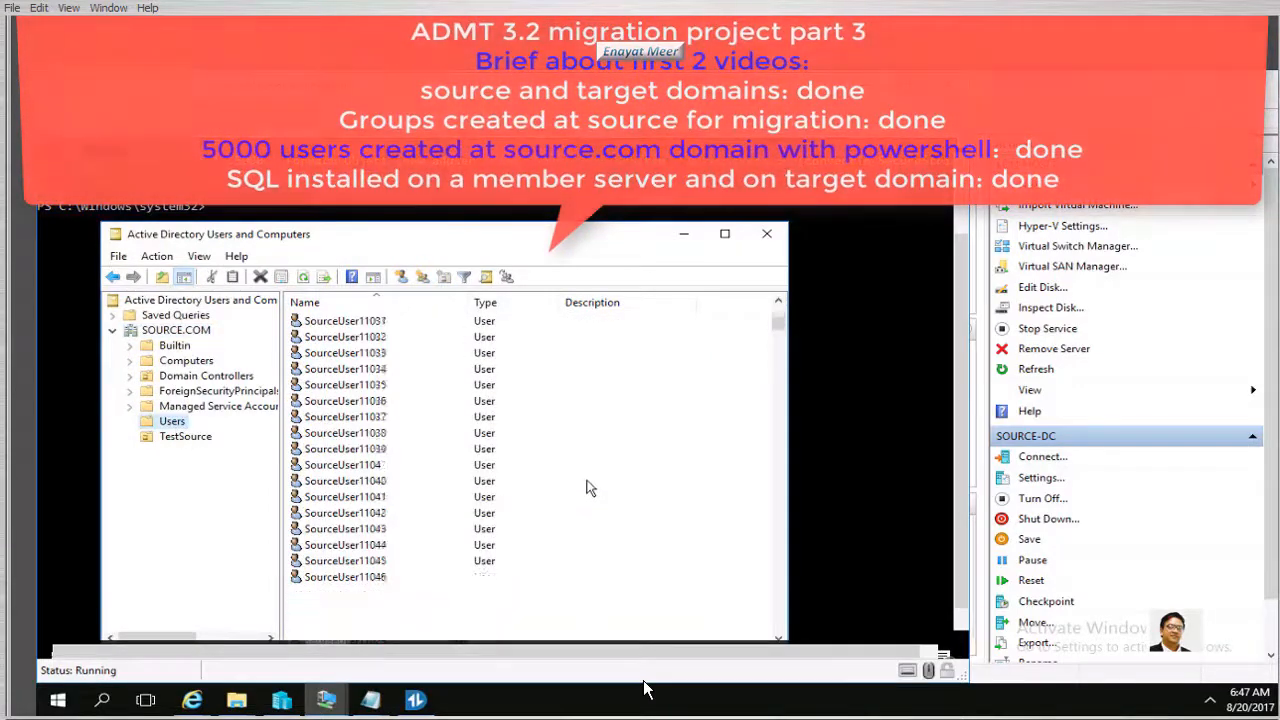
pyautogui.scroll(-3, 588, 488)
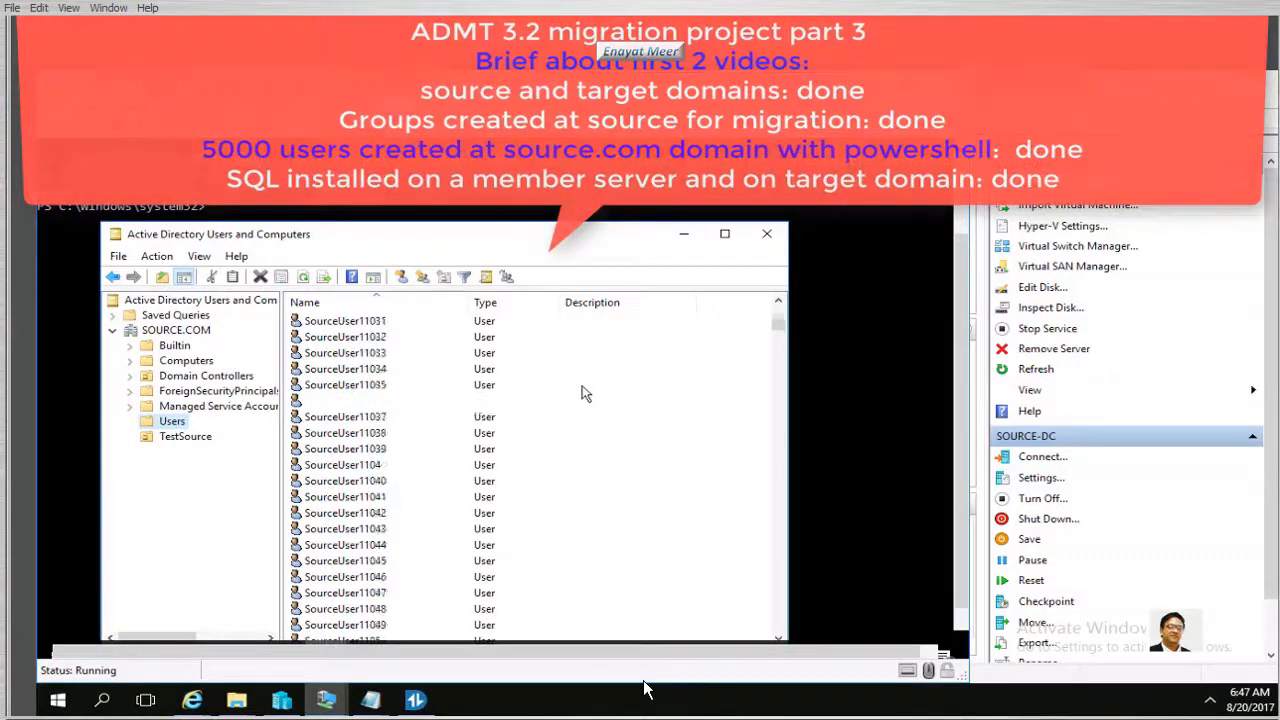
pyautogui.scroll(20, 590, 395)
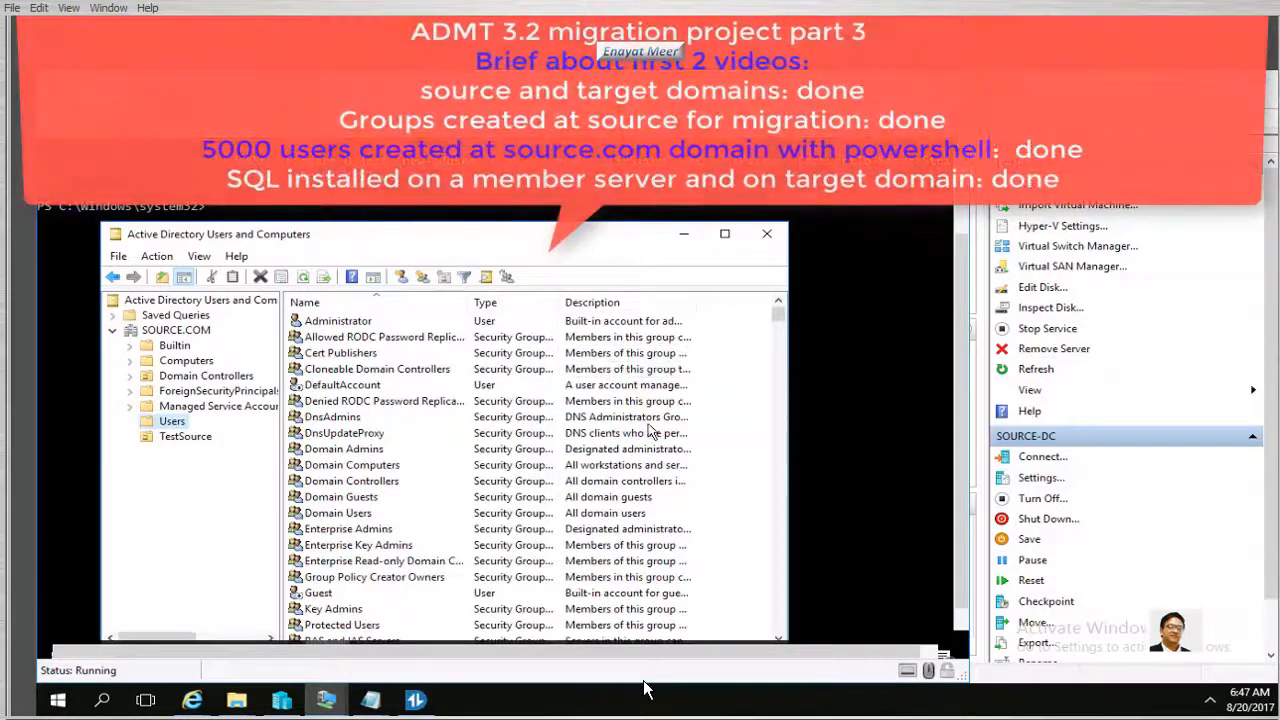
pyautogui.scroll(-20, 647, 421)
pyautogui.scroll(4, 647, 421)
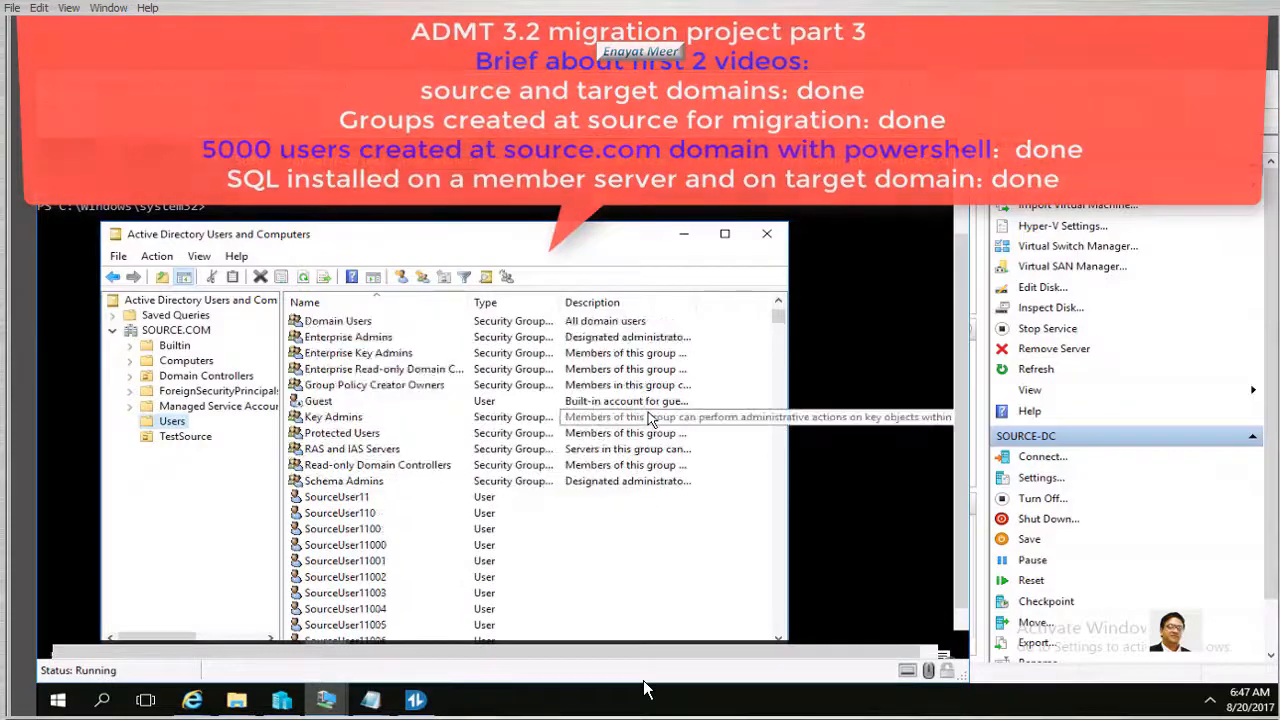
pyautogui.click(362, 498)
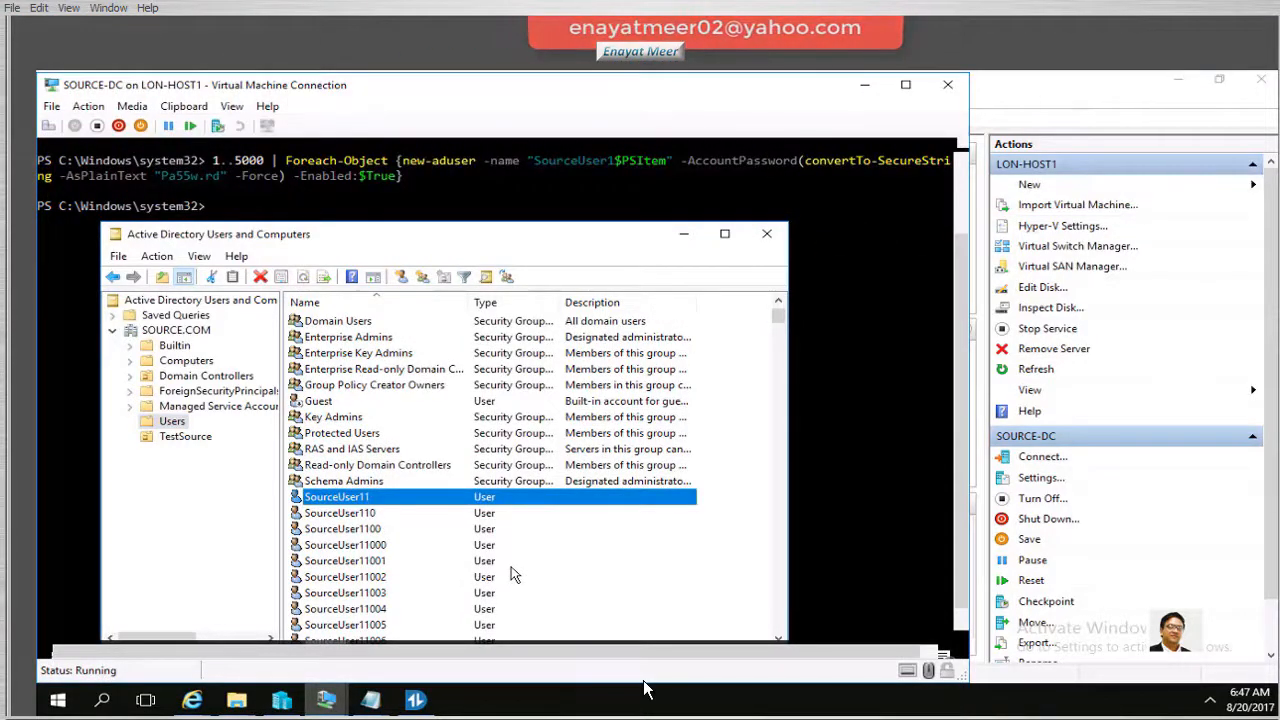
pyautogui.scroll(-4, 511, 574)
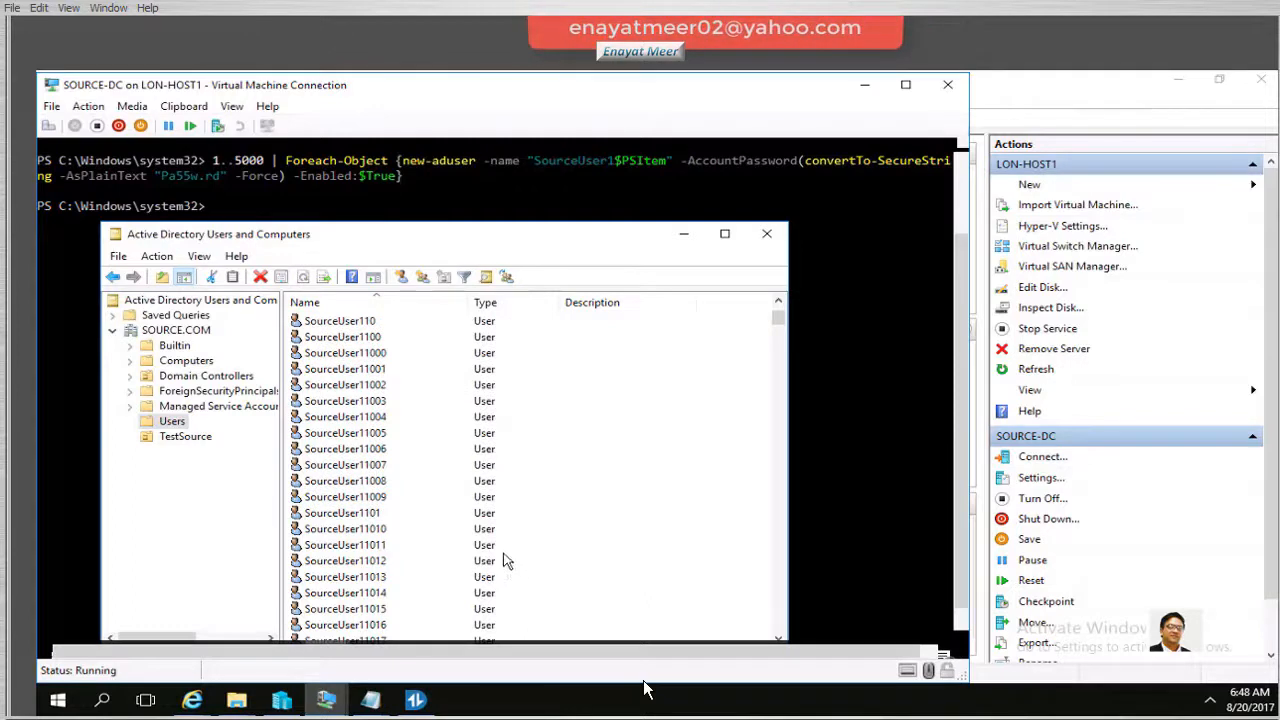
pyautogui.scroll(-20, 503, 561)
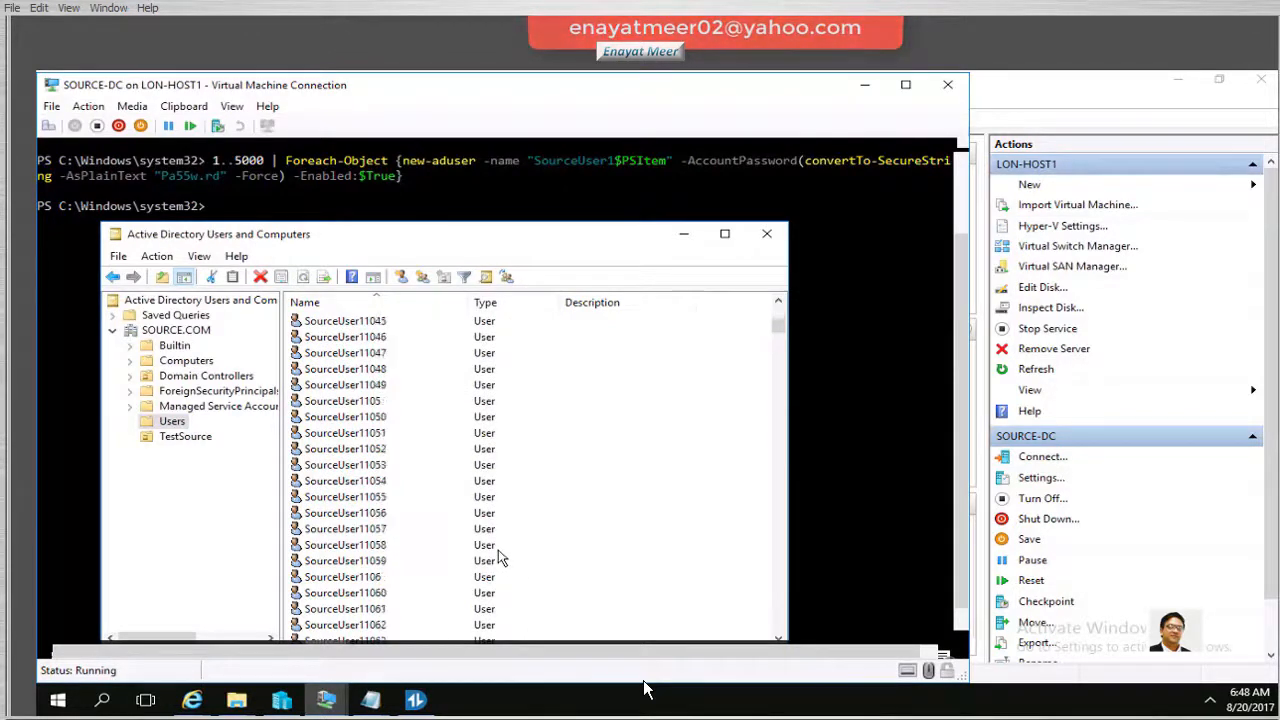
pyautogui.scroll(-5, 499, 553)
pyautogui.scroll(-5, 503, 561)
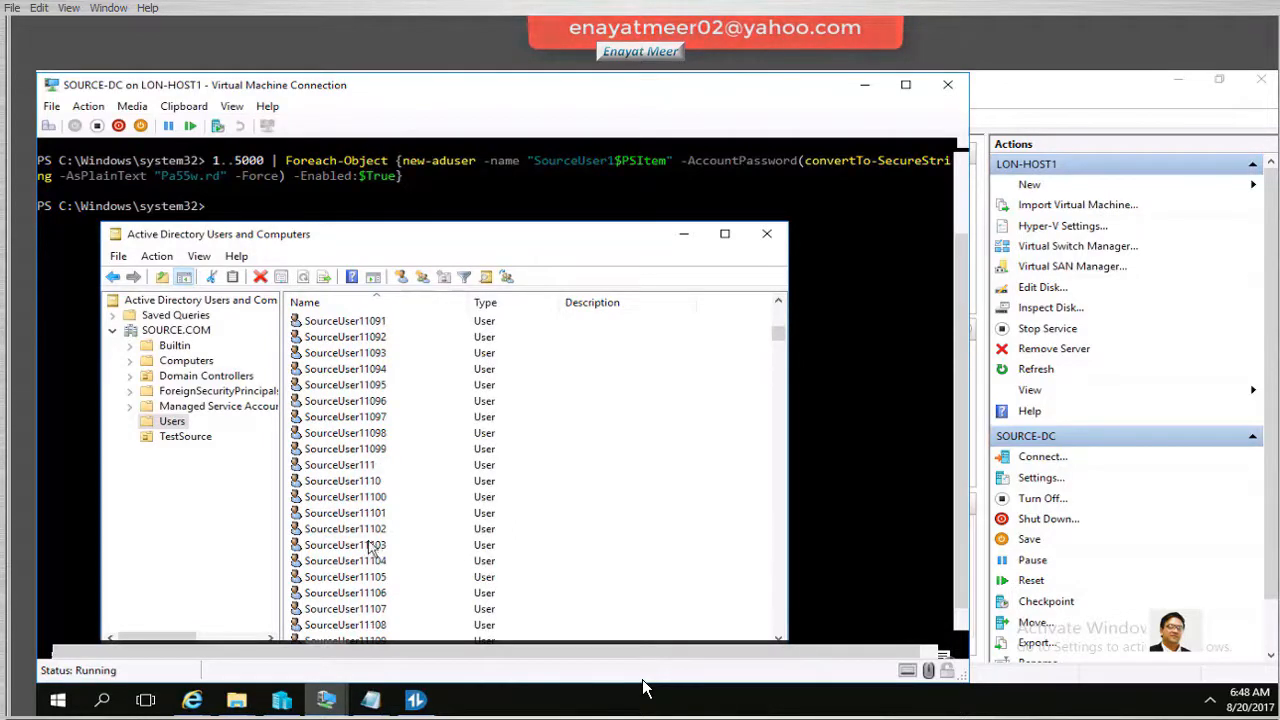
pyautogui.keyDown('shift'); pyautogui.click(323, 551); pyautogui.keyUp('shift')
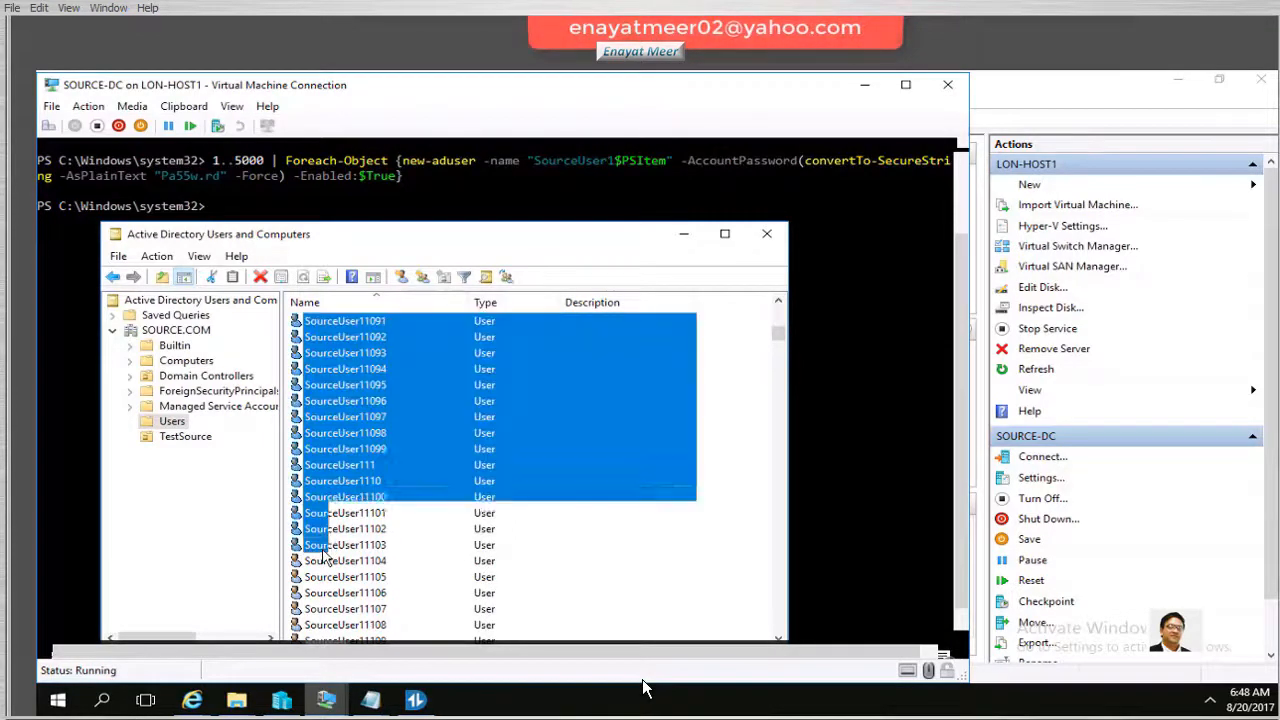
# Add the selected SourceUser accounts to the GSource and USource groups, then dismiss the confirmation
pyautogui.rightClick(350, 502)
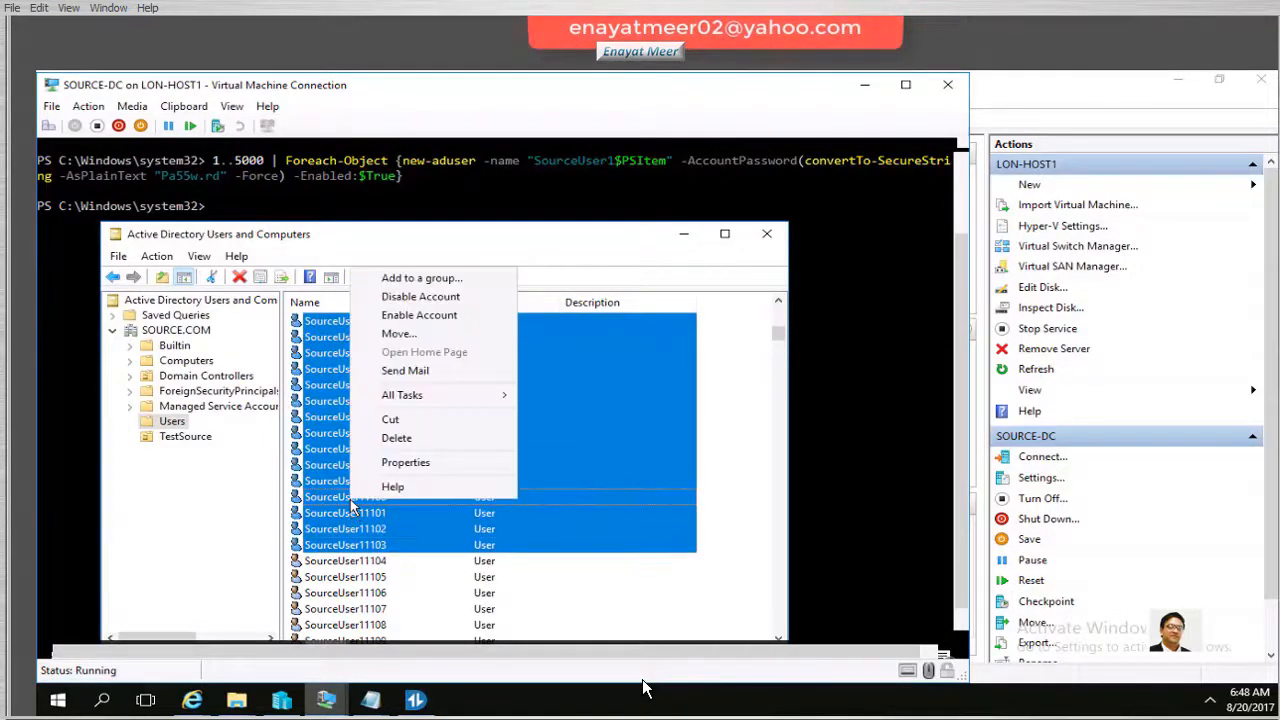
pyautogui.click(424, 285)
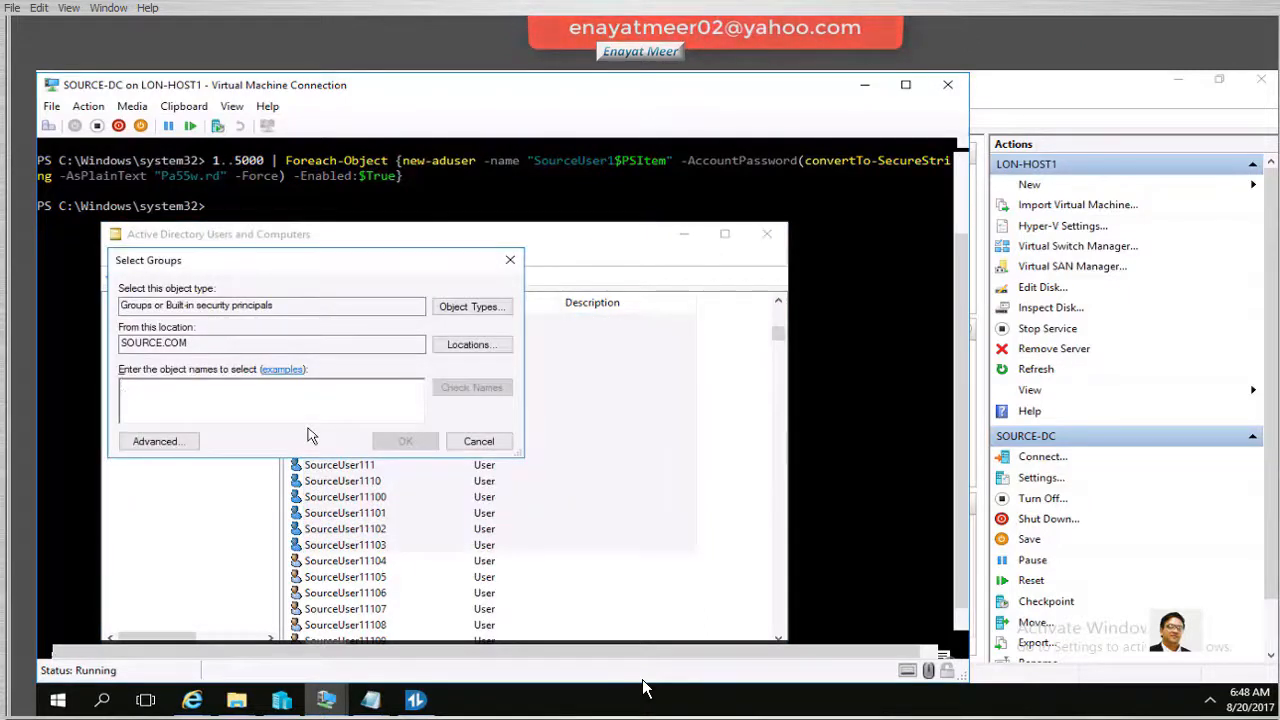
pyautogui.write('g')
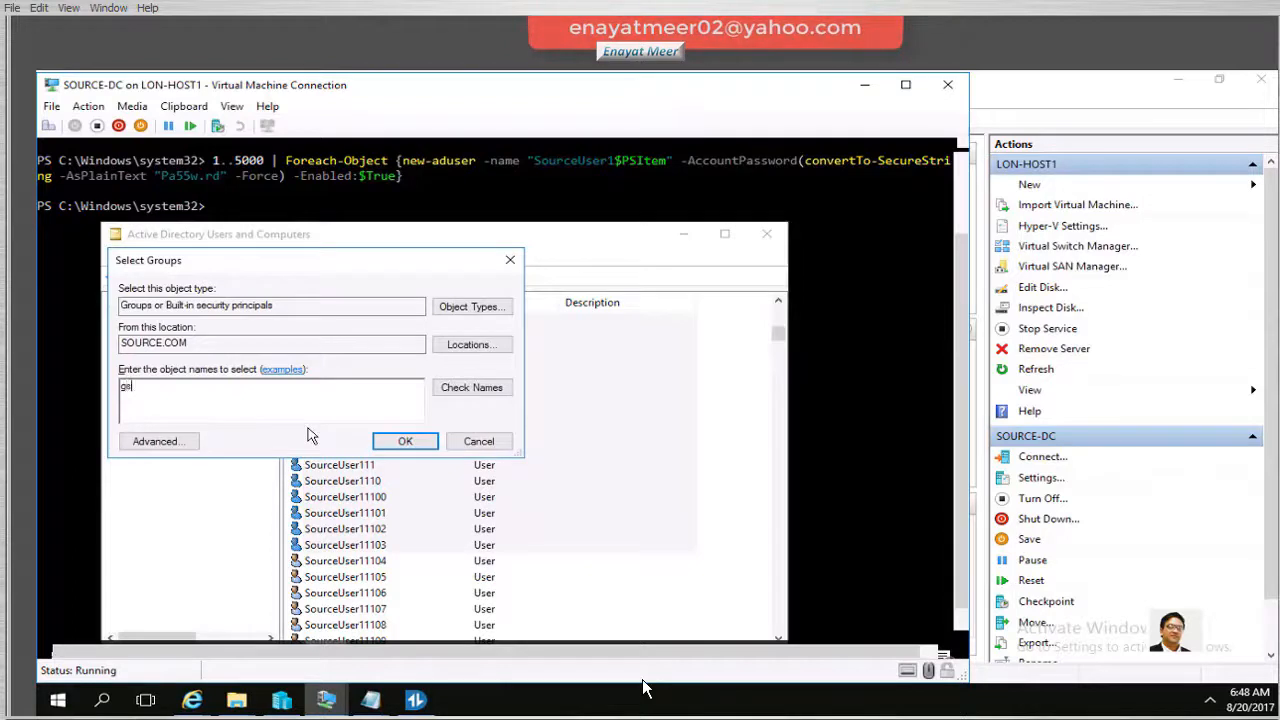
pyautogui.write('Source;u')
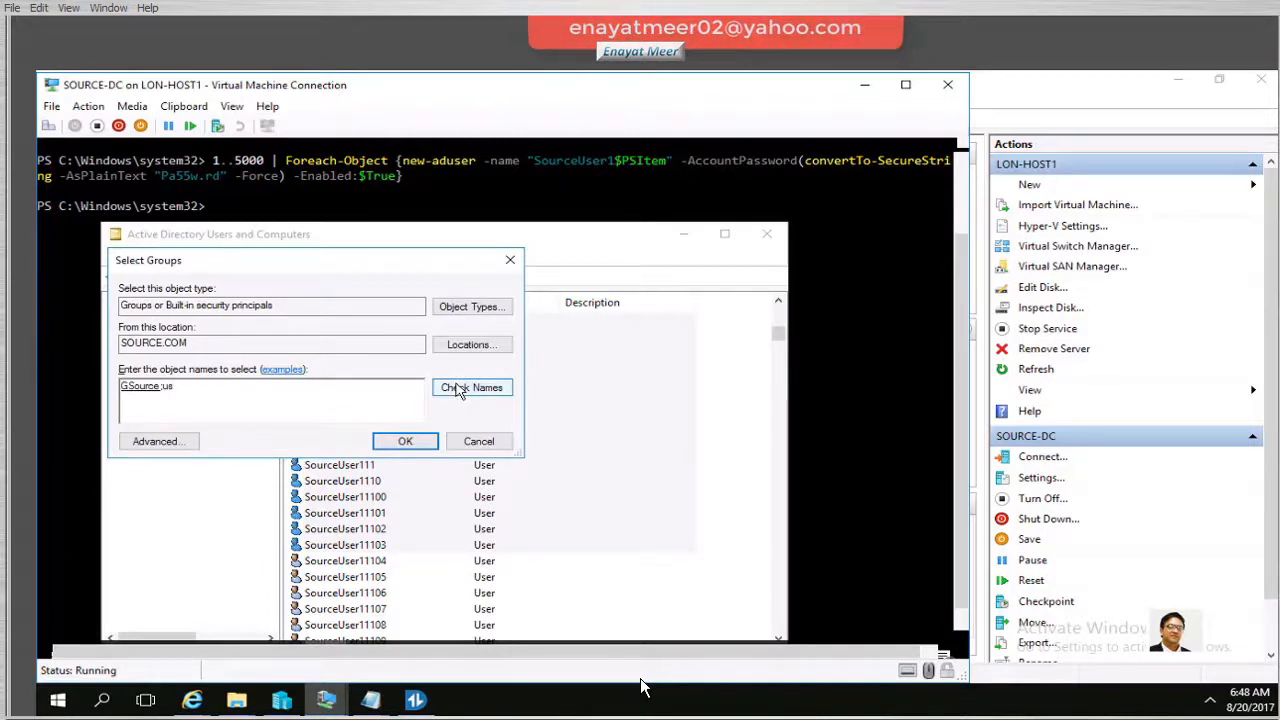
pyautogui.click(458, 390)
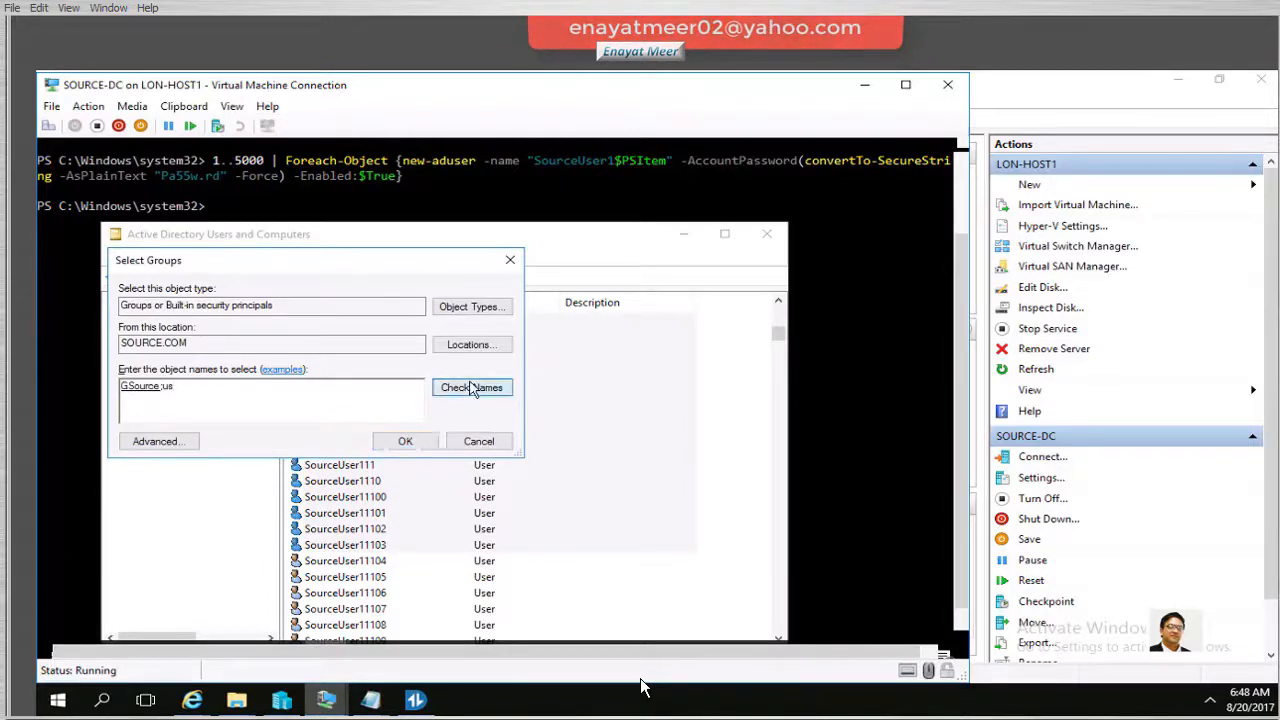
pyautogui.click(197, 416)
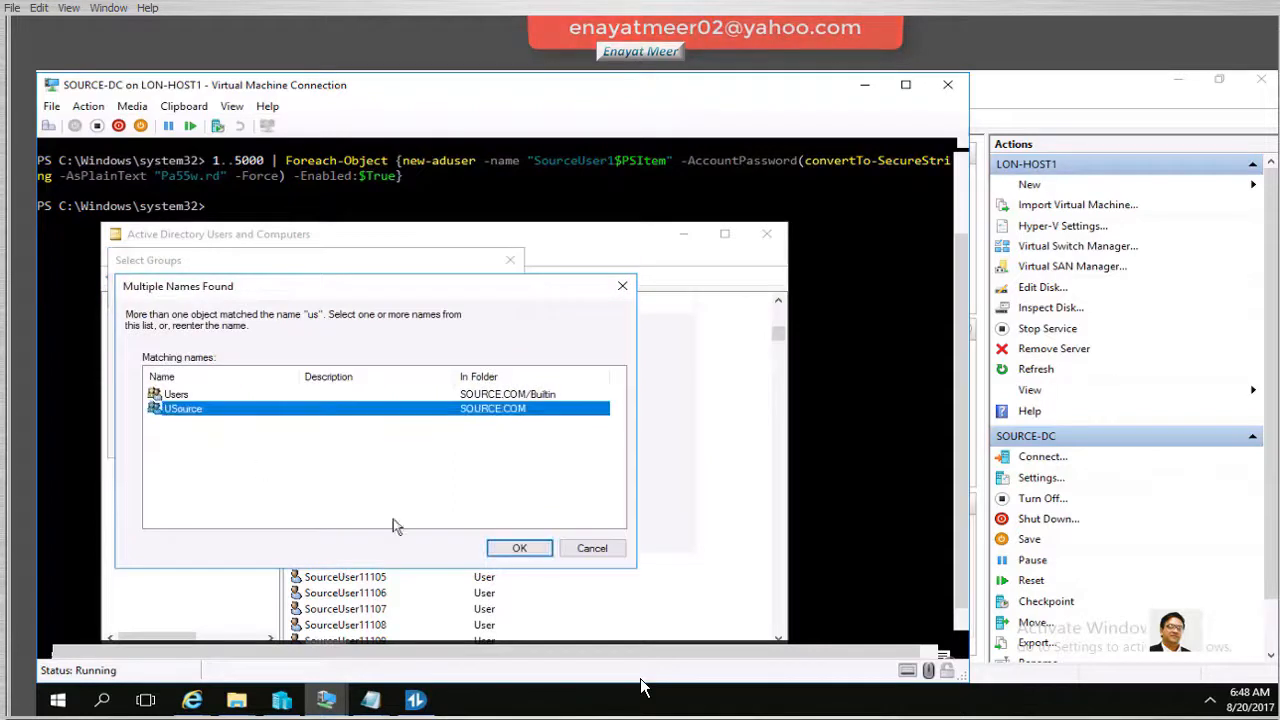
pyautogui.click(519, 553)
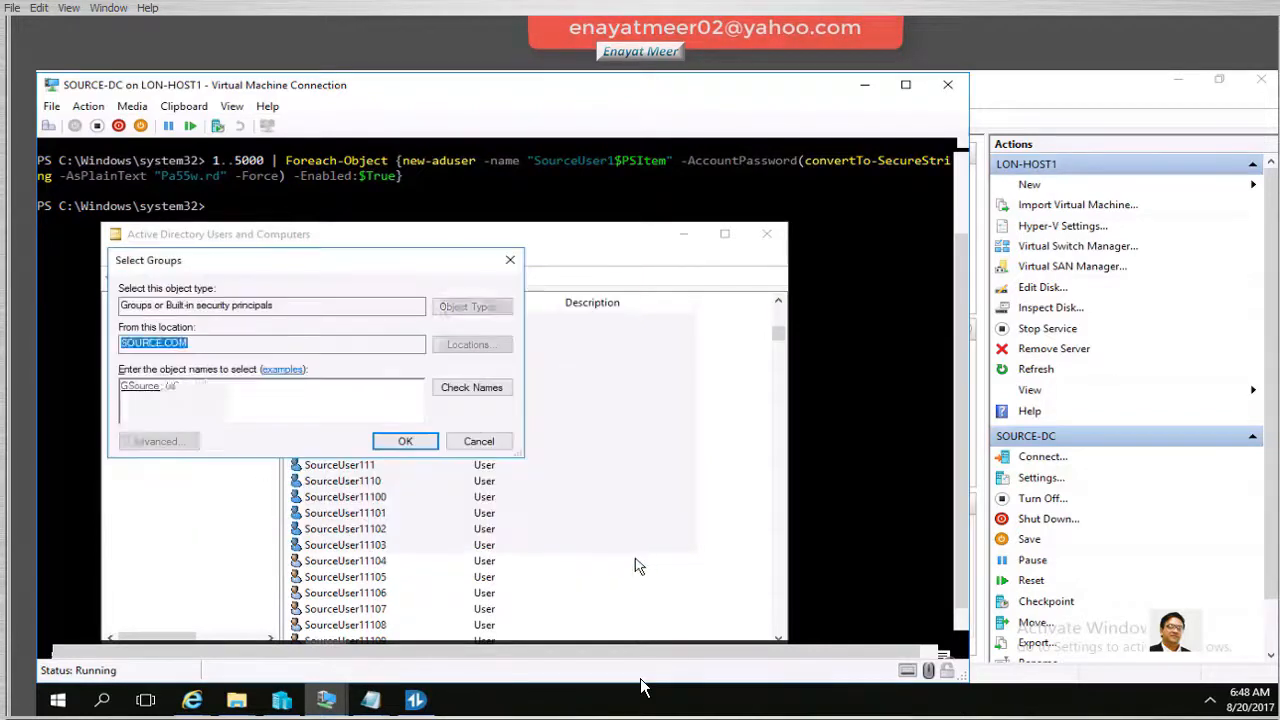
pyautogui.click(410, 442)
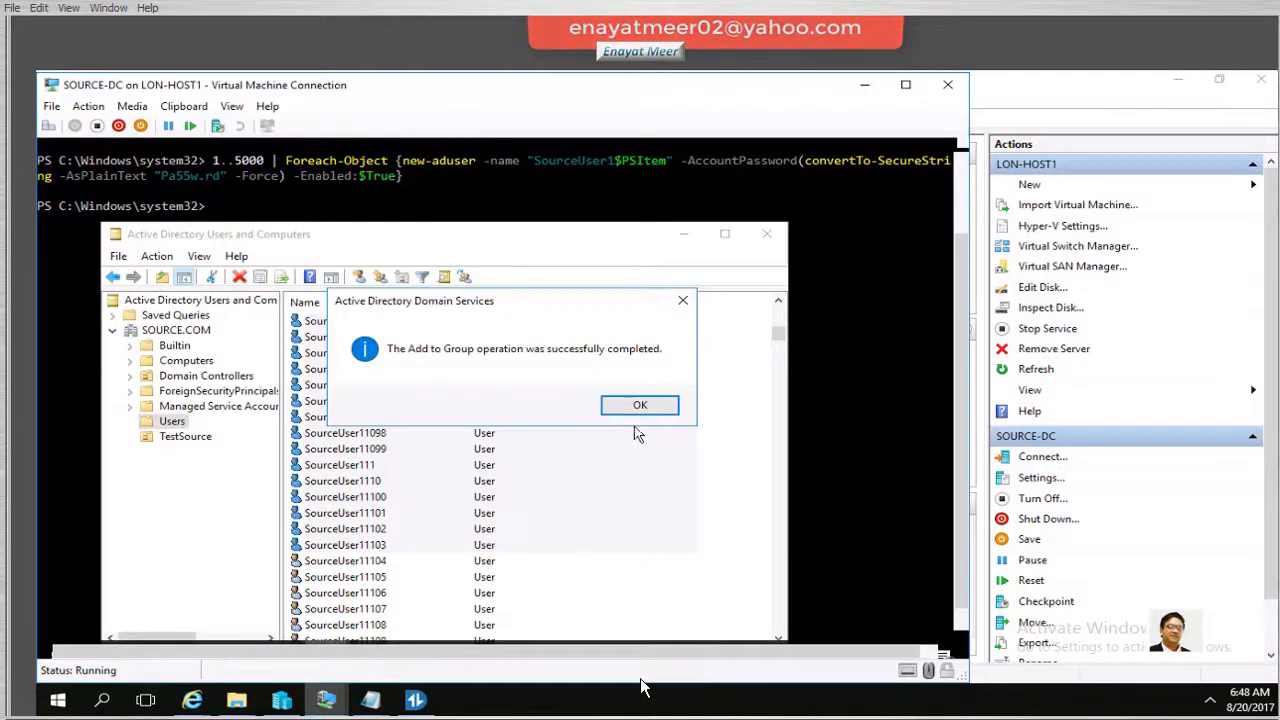
pyautogui.click(640, 404)
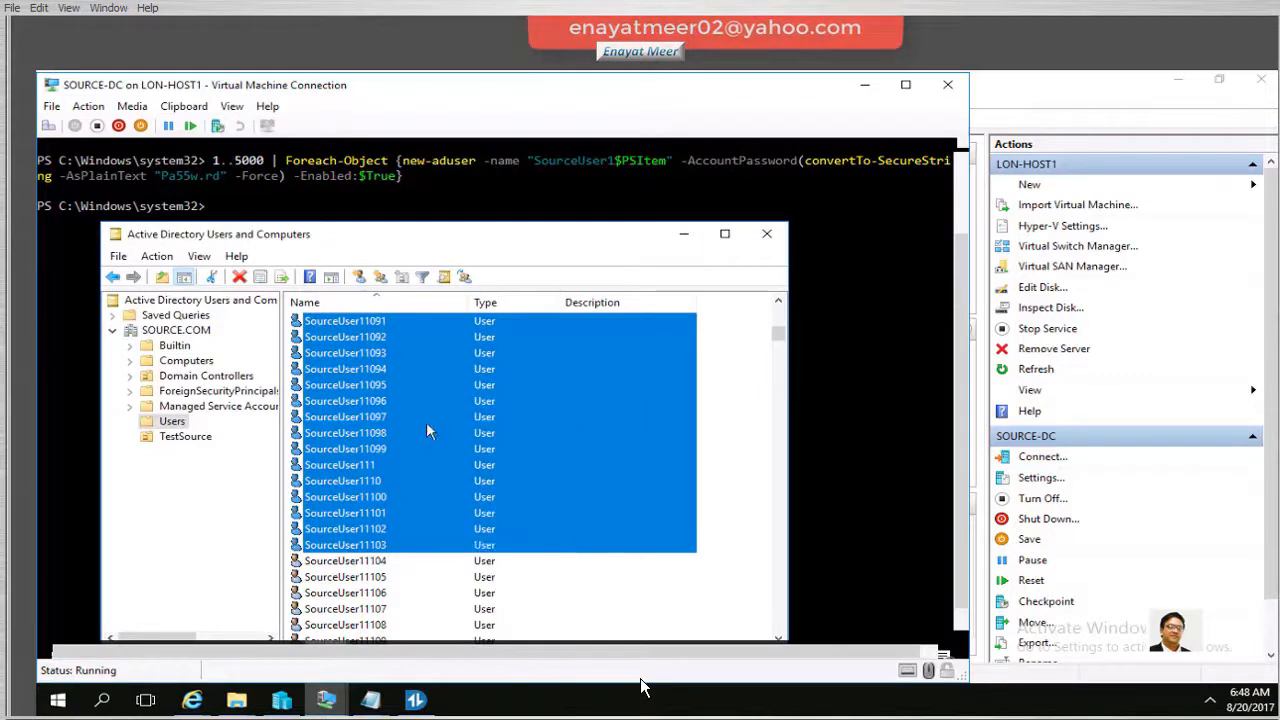
# Review the GSource group's members in its properties, widening the name column
pyautogui.click(168, 331)
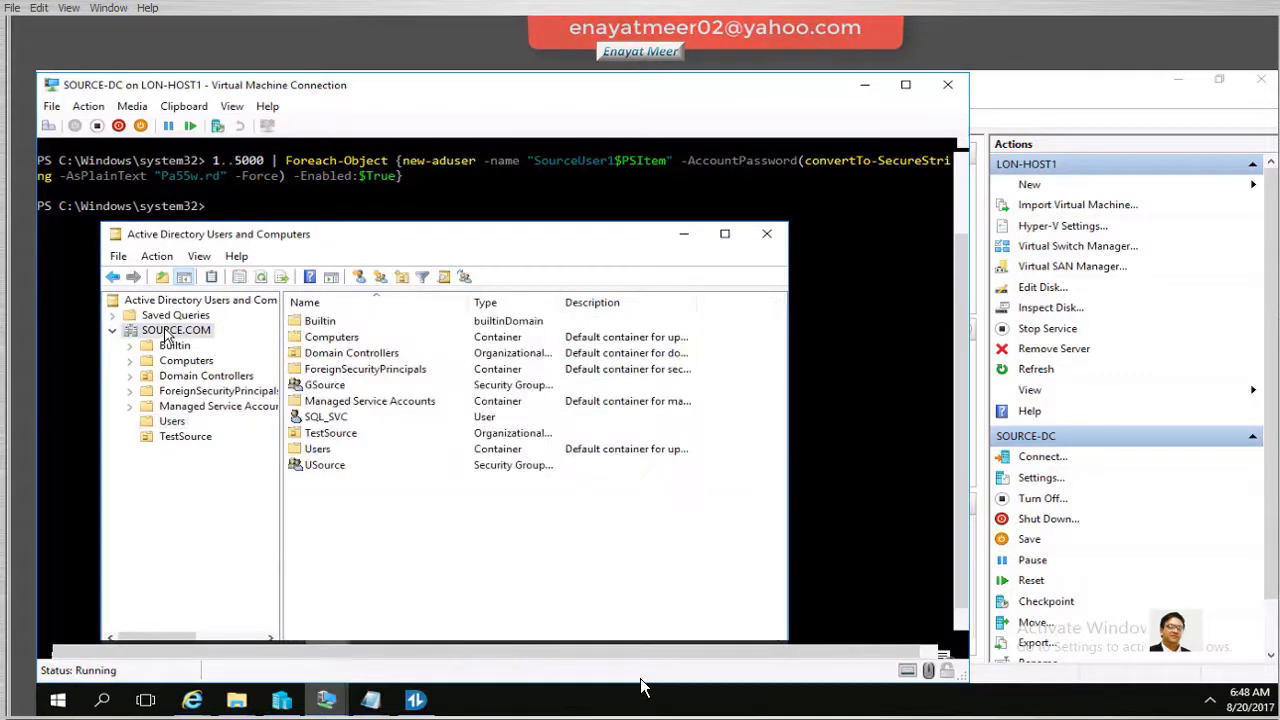
pyautogui.click(333, 390)
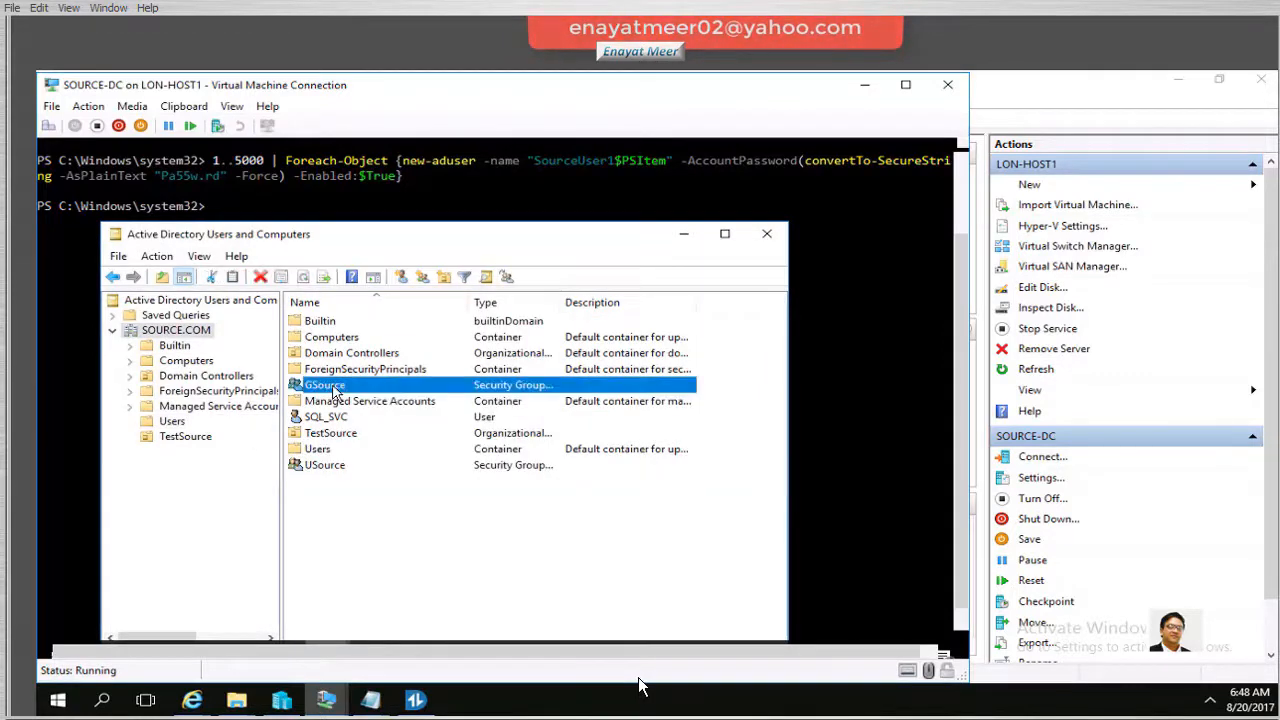
pyautogui.rightClick(333, 390)
pyautogui.click(400, 547)
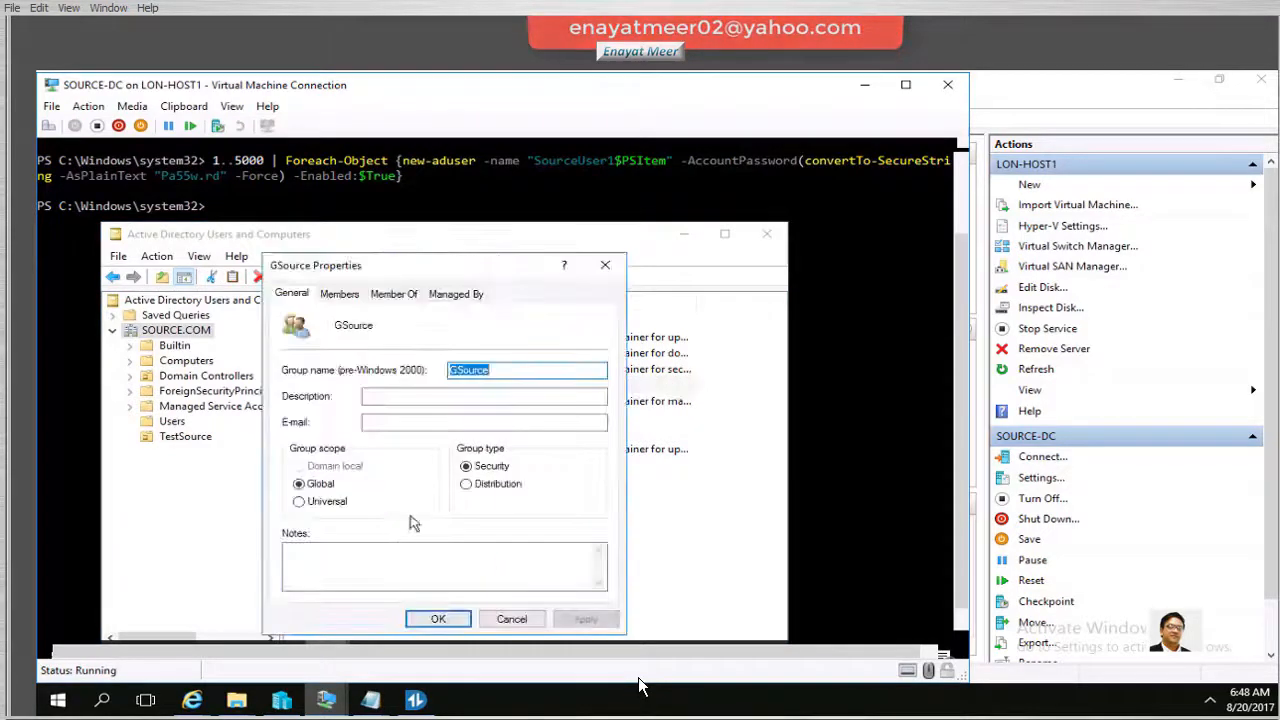
pyautogui.click(340, 294)
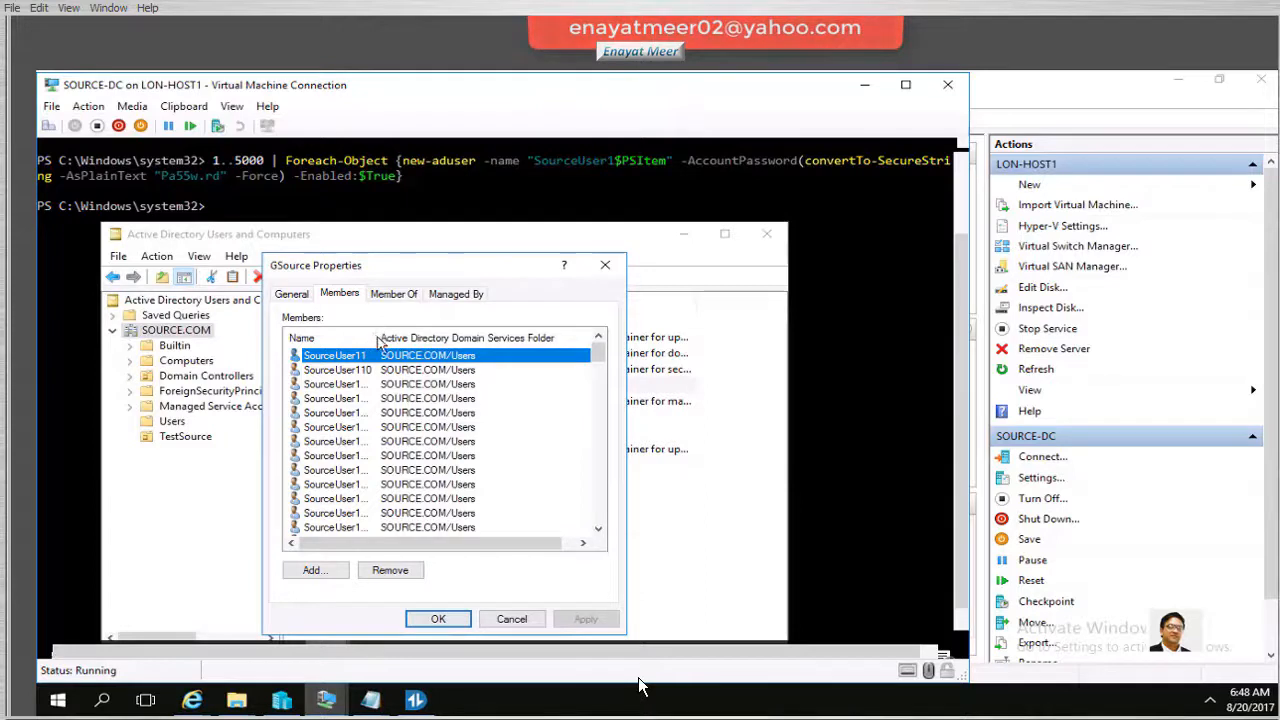
pyautogui.moveTo(378, 340); pyautogui.dragTo(470, 345)
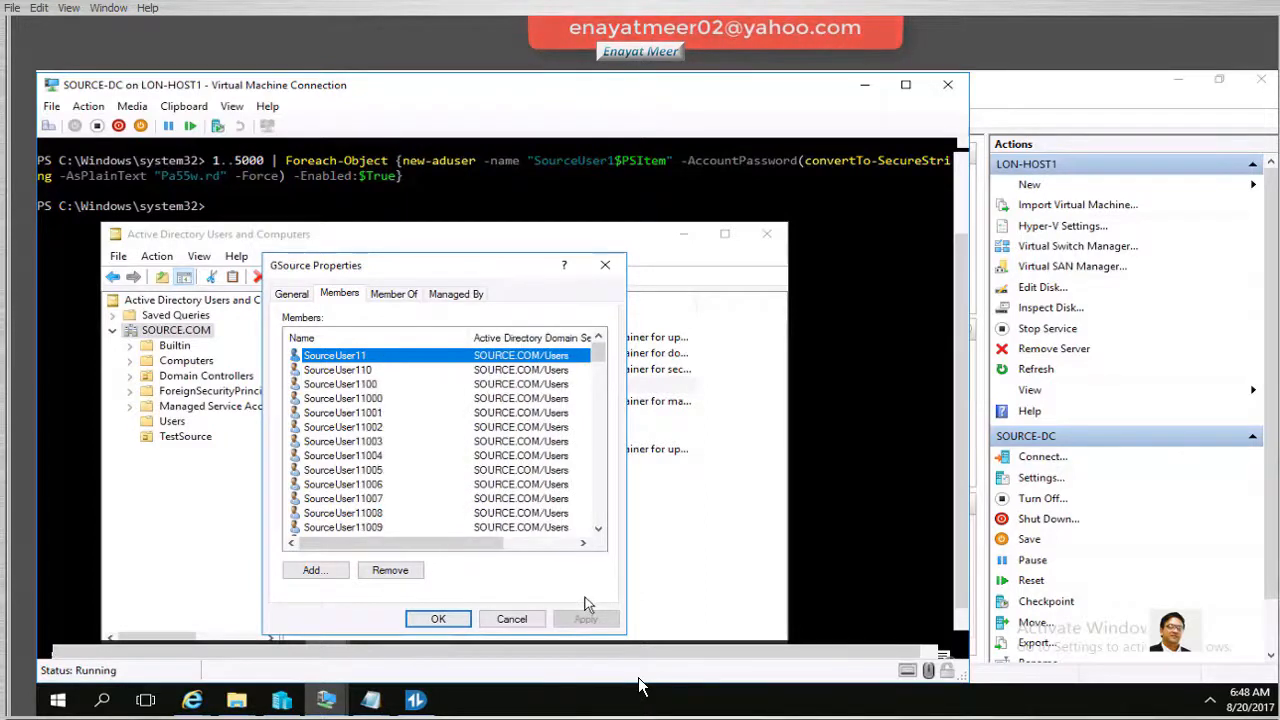
pyautogui.click(510, 618)
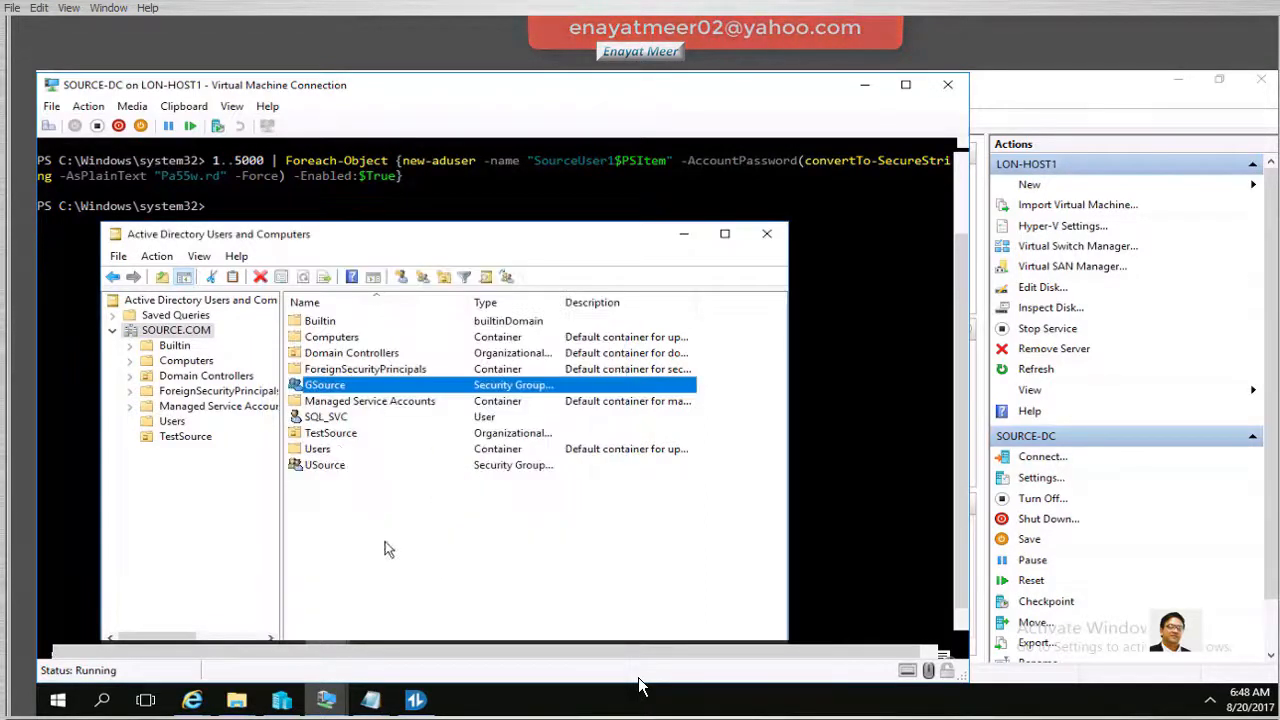
# Review the USource group's members in its properties, widening the name column
pyautogui.rightClick(334, 466)
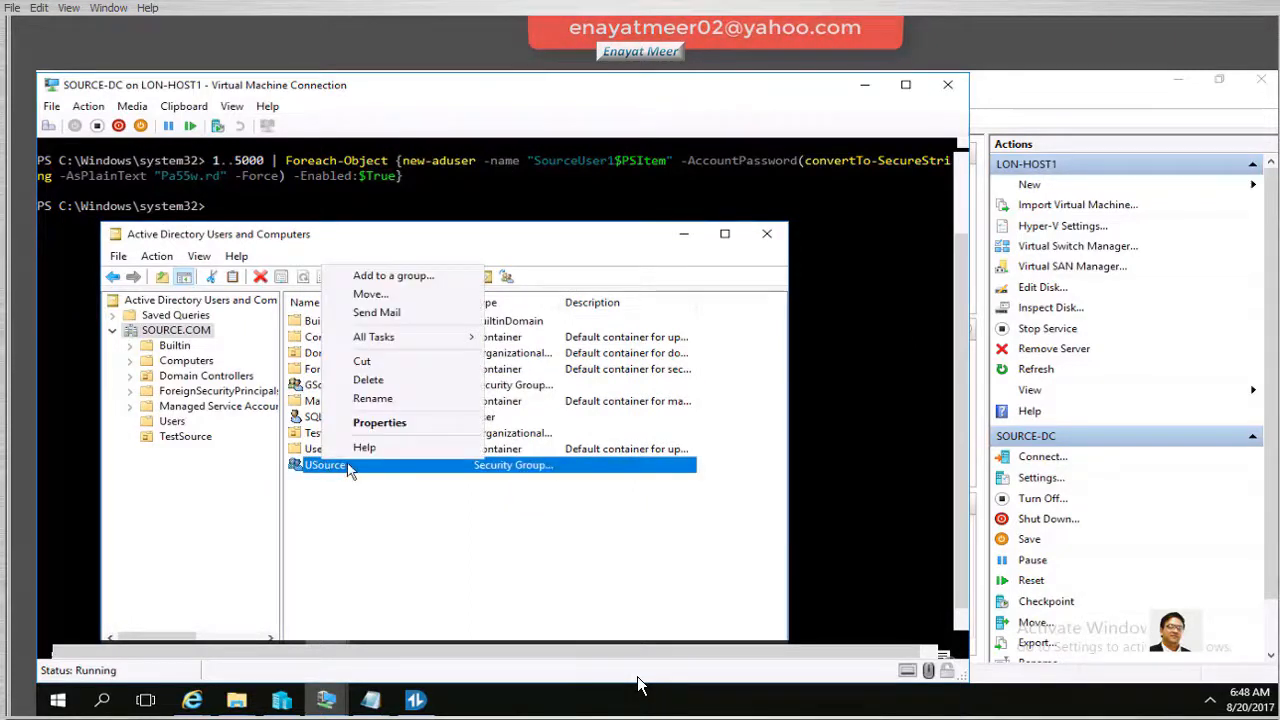
pyautogui.click(385, 422)
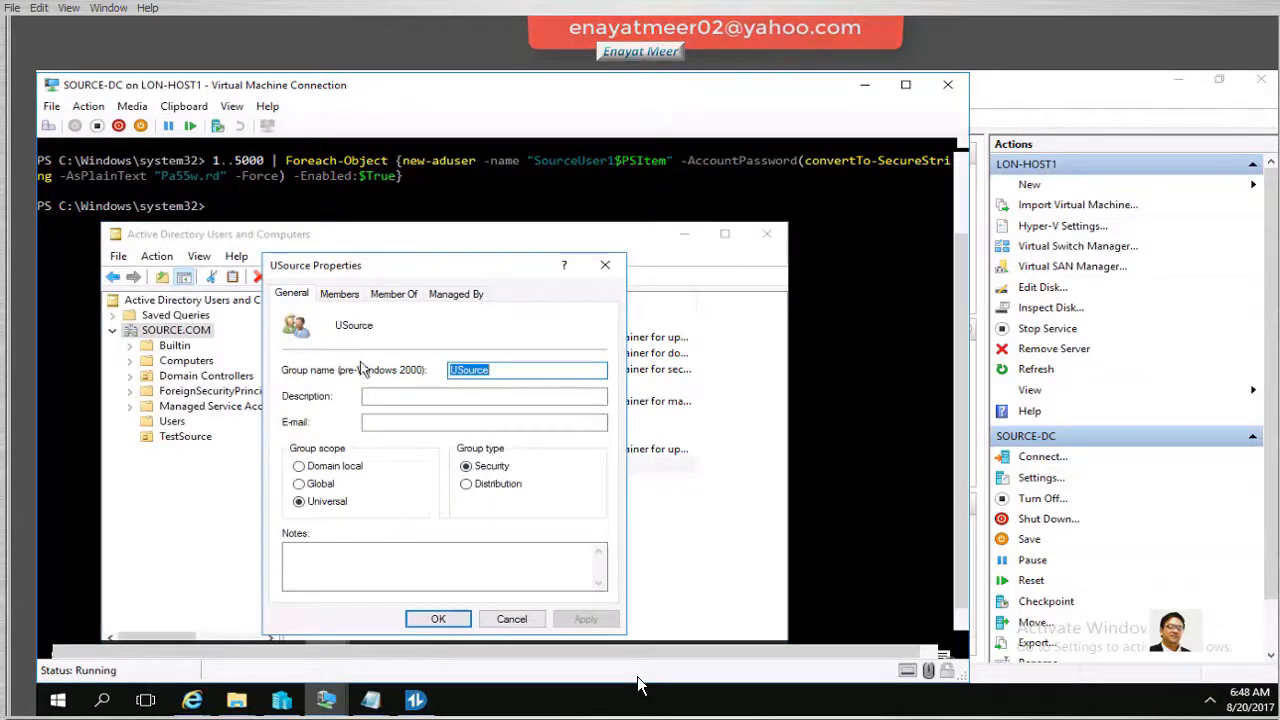
pyautogui.click(345, 293)
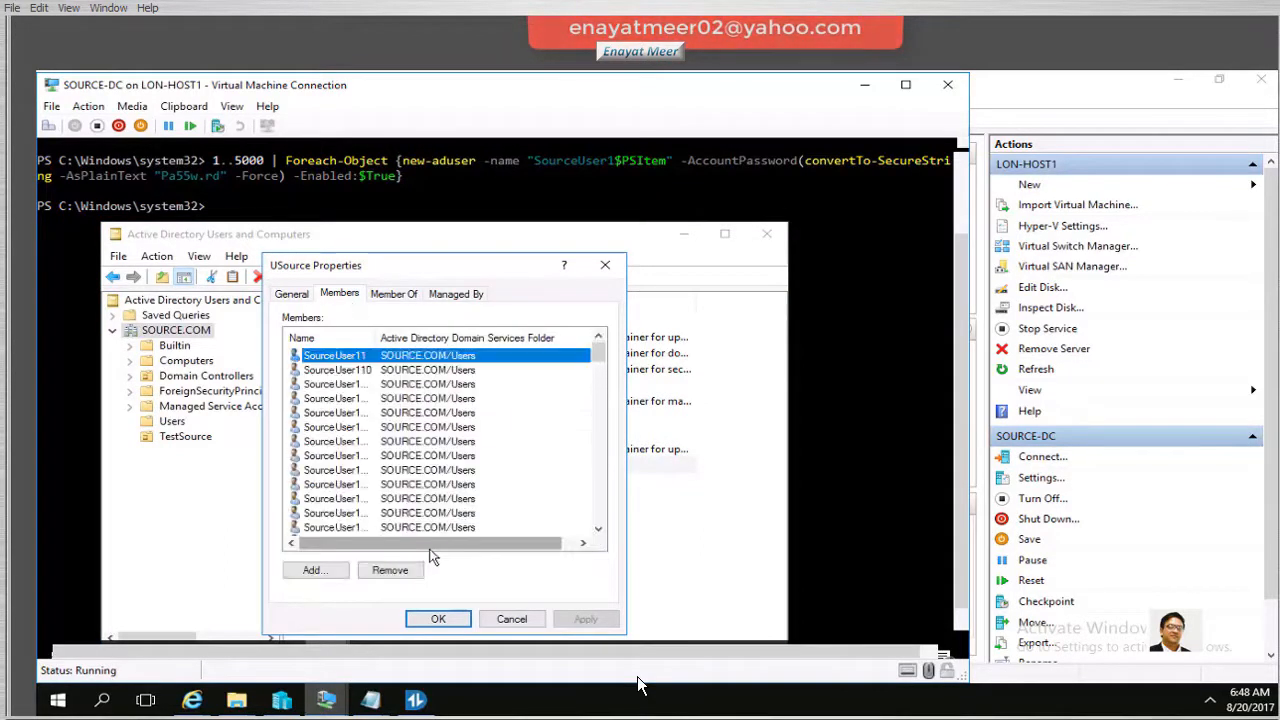
pyautogui.moveTo(378, 338); pyautogui.dragTo(456, 360)
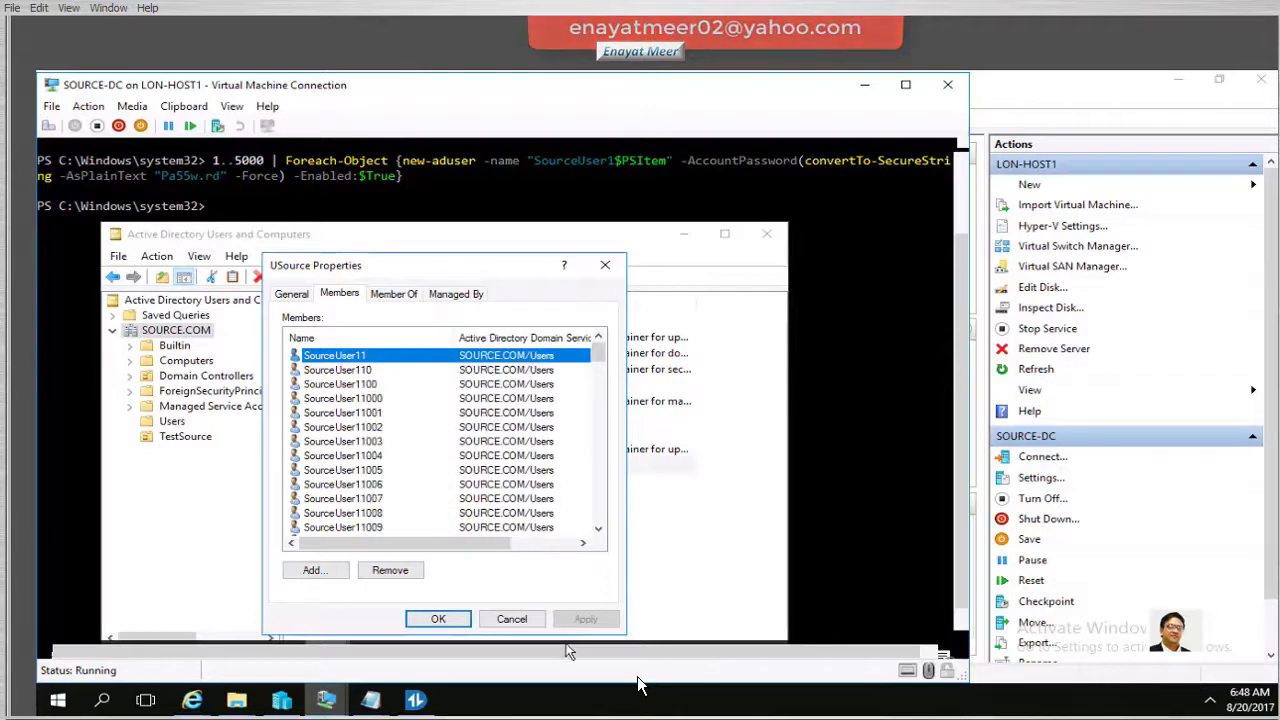
pyautogui.click(436, 617)
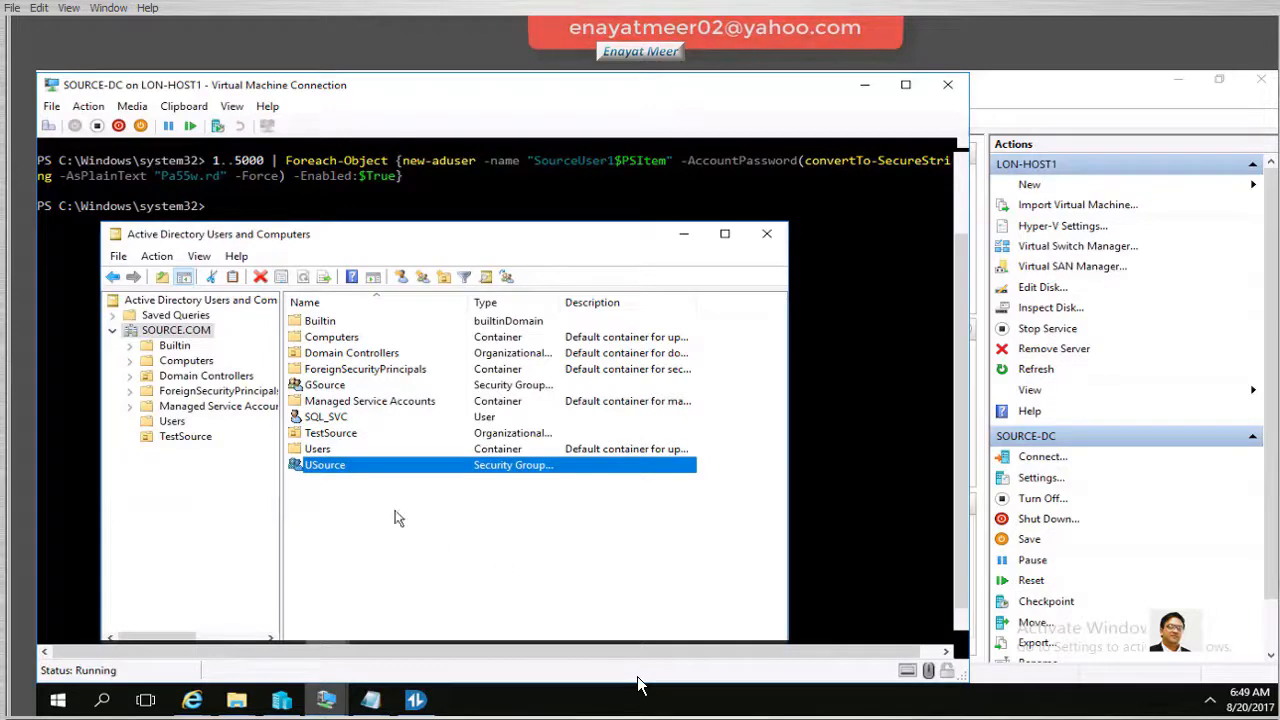
# Scroll through the SourceUser accounts in the Users container and return to the top
pyautogui.click(173, 424)
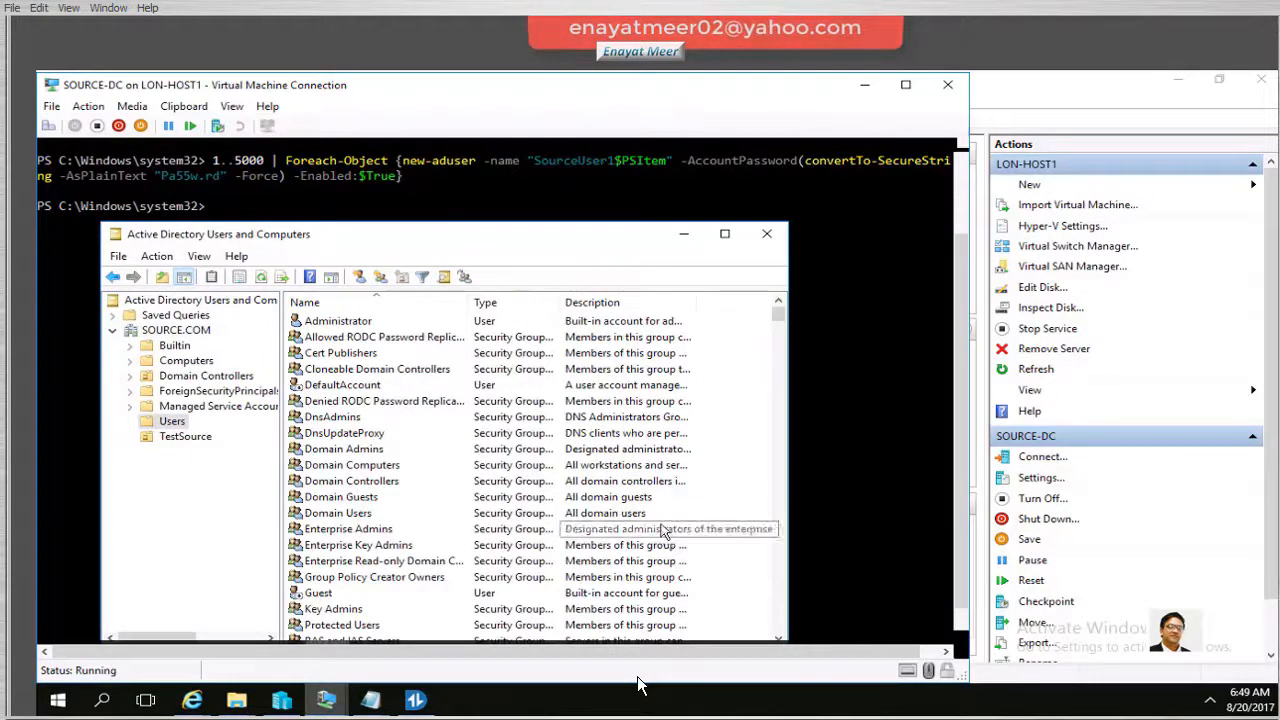
pyautogui.scroll(-12, 665, 535)
pyautogui.scroll(-8, 660, 530)
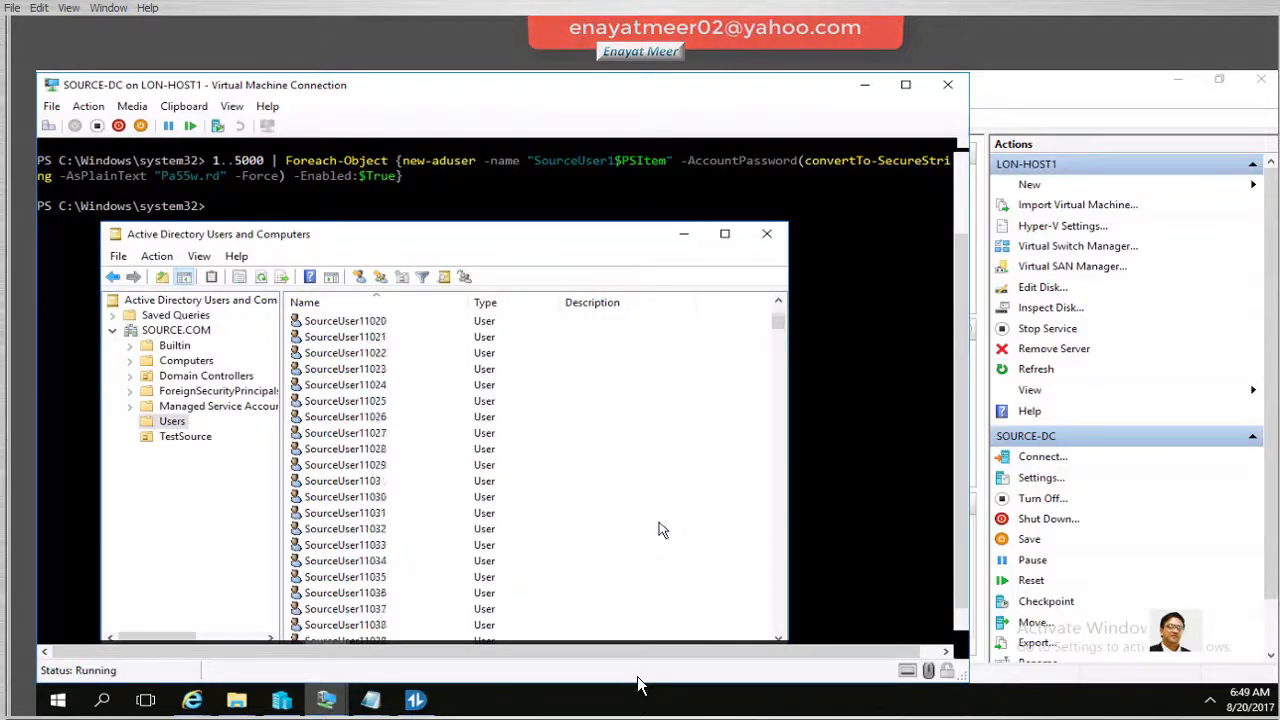
pyautogui.scroll(20, 660, 530)
pyautogui.scroll(-2, 591, 621)
pyautogui.scroll(2, 591, 621)
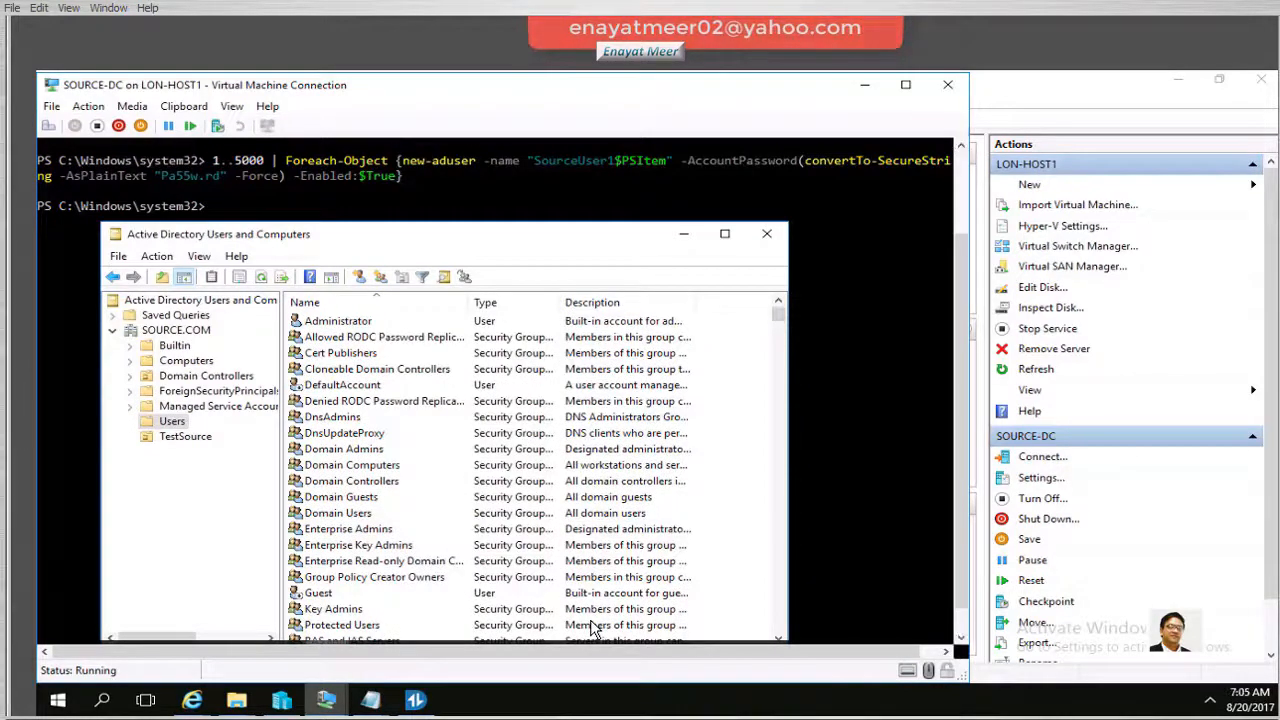
# Connect to SOURCE-MEMEBER_SERVER and start the virtual machine
pyautogui.click(1126, 84)
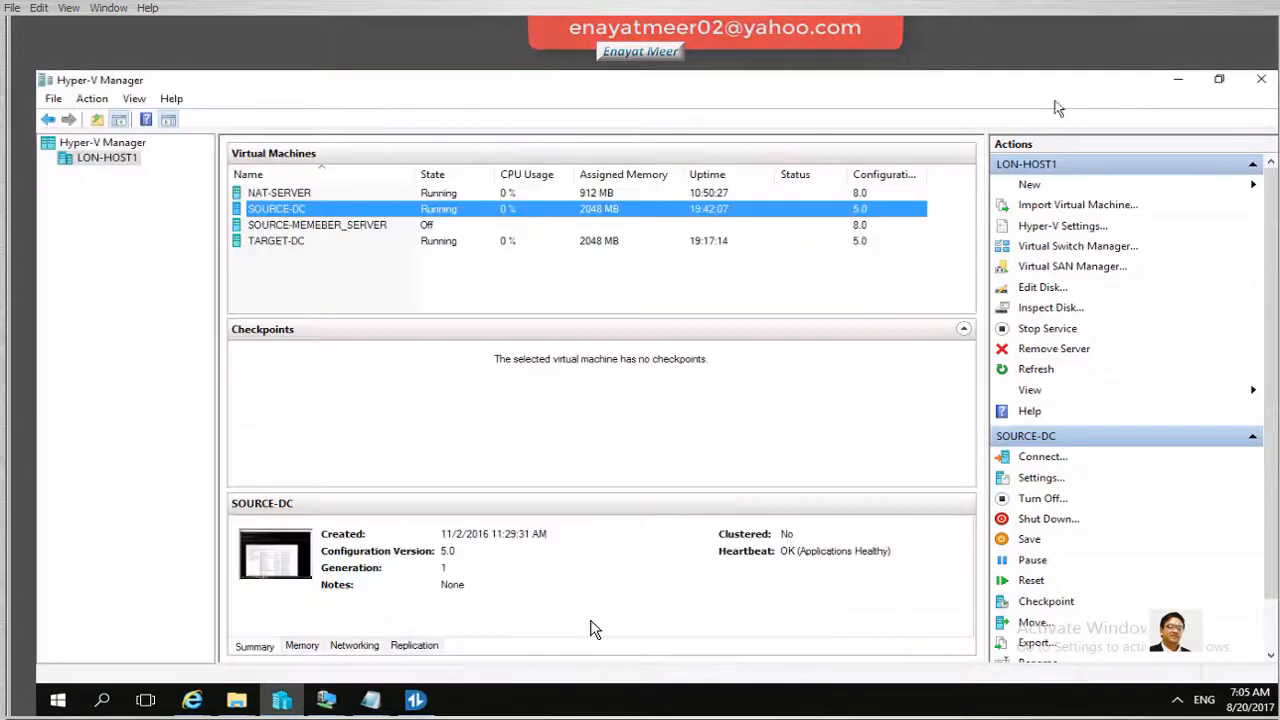
pyautogui.click(342, 228)
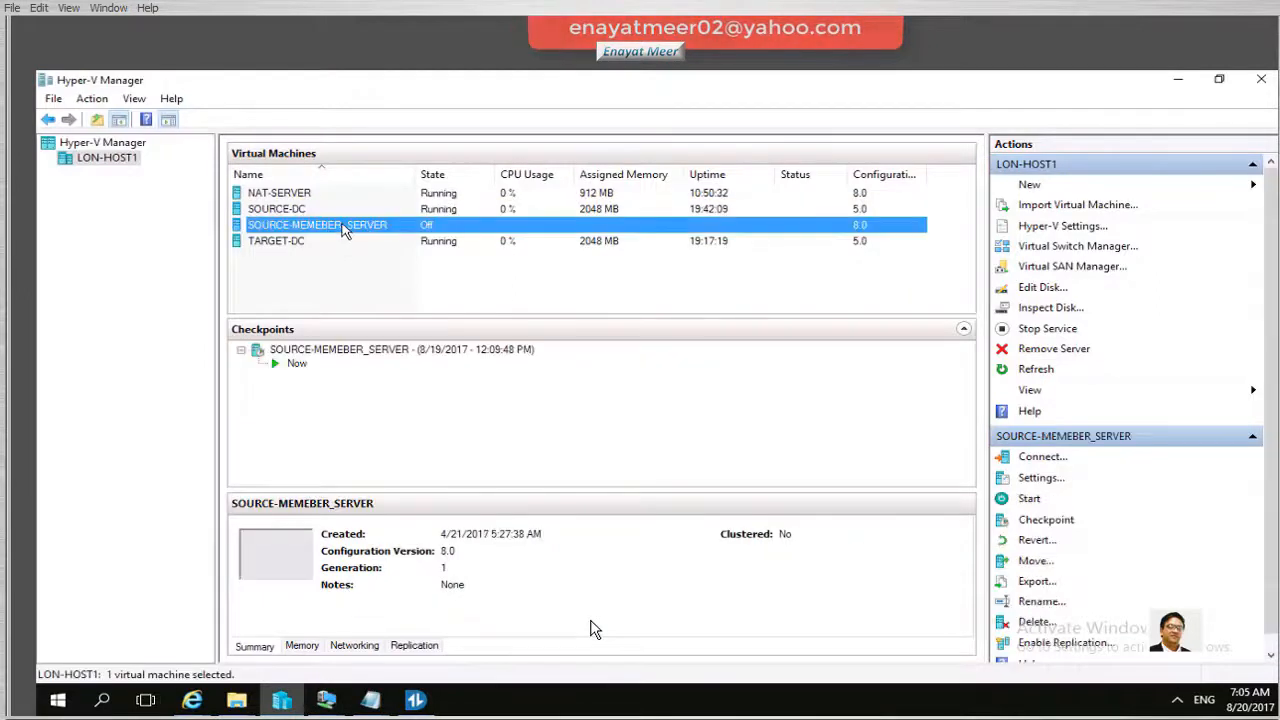
pyautogui.rightClick(343, 228)
pyautogui.click(381, 236)
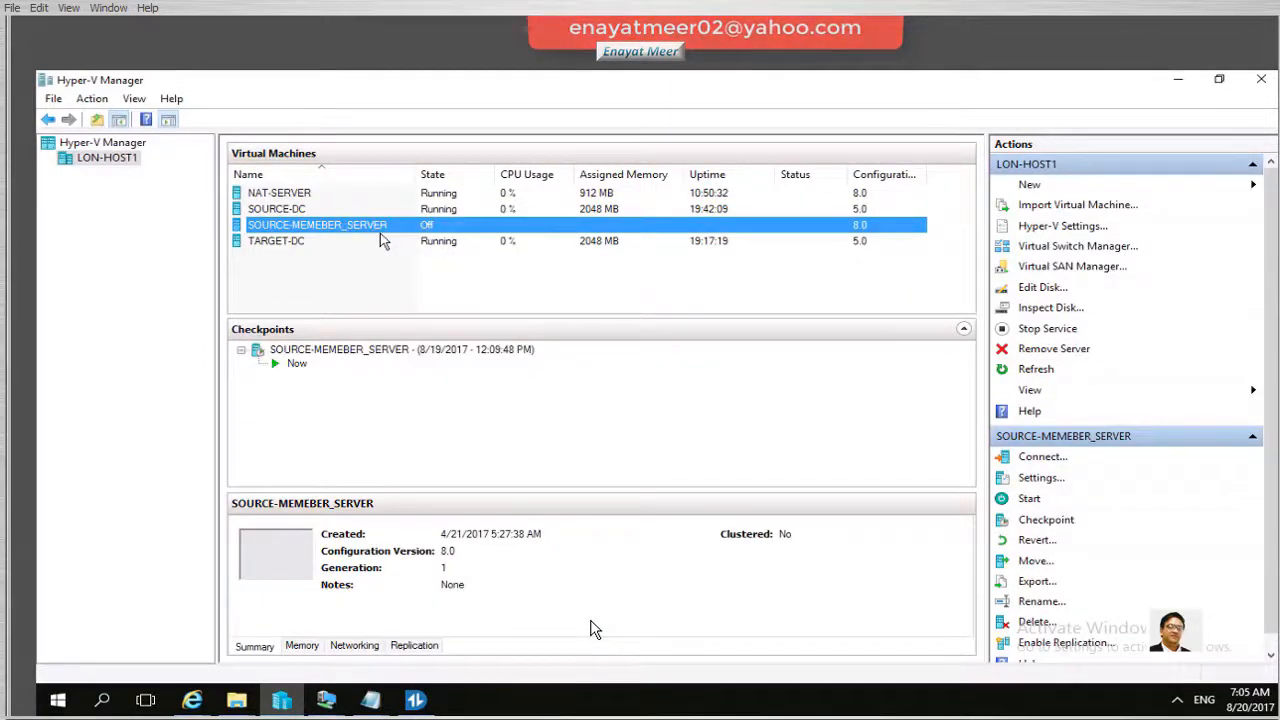
pyautogui.click(224, 135)
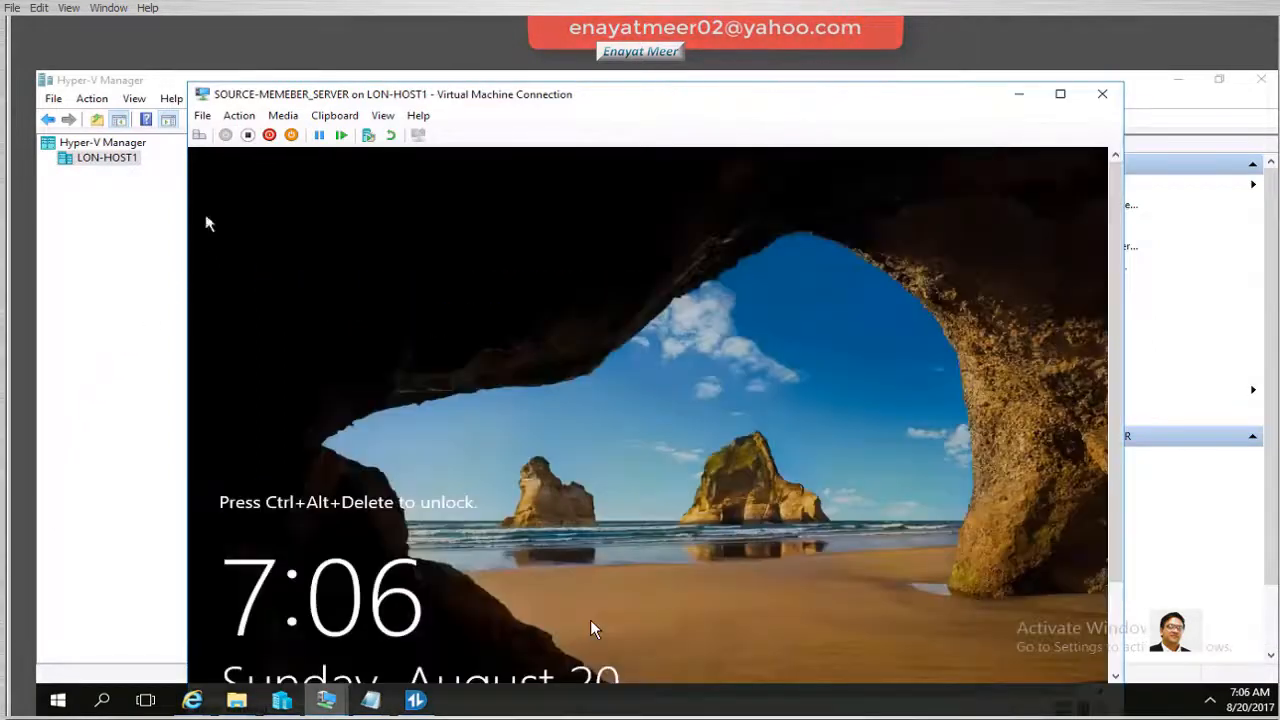
# Send Ctrl+Alt+Delete and sign in as Administrator with the account password
pyautogui.click(240, 115)
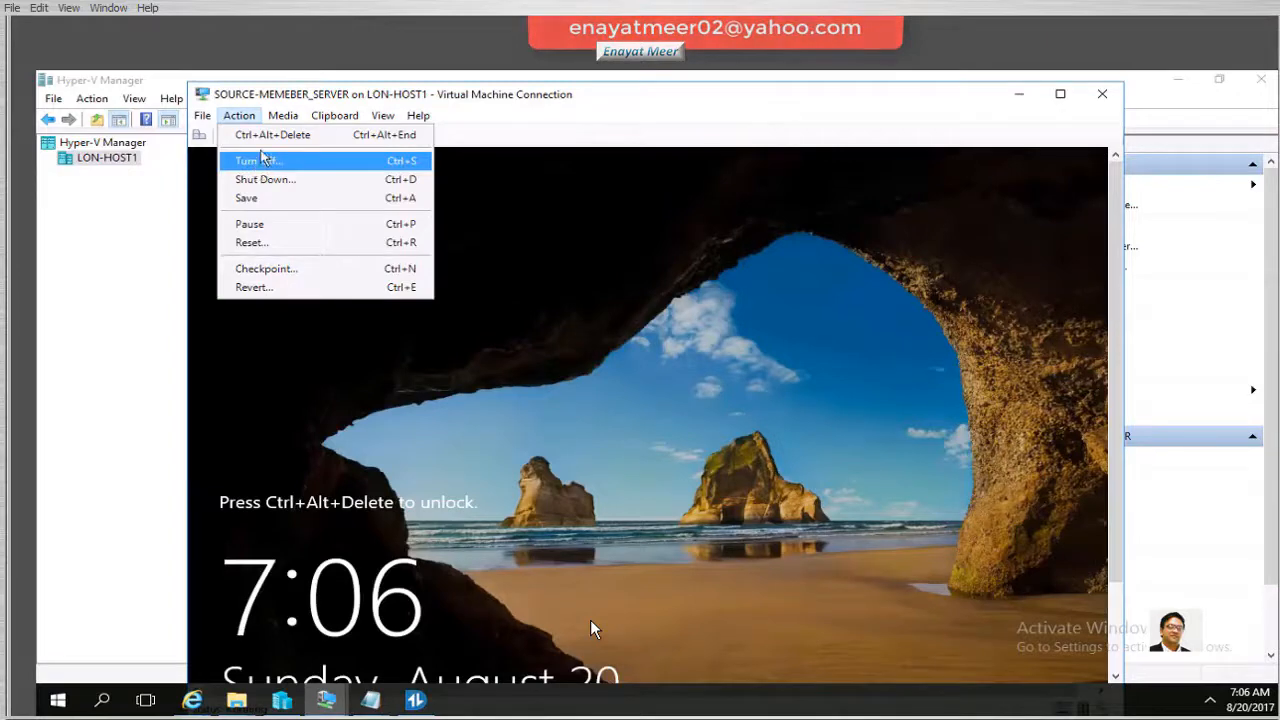
pyautogui.click(268, 138)
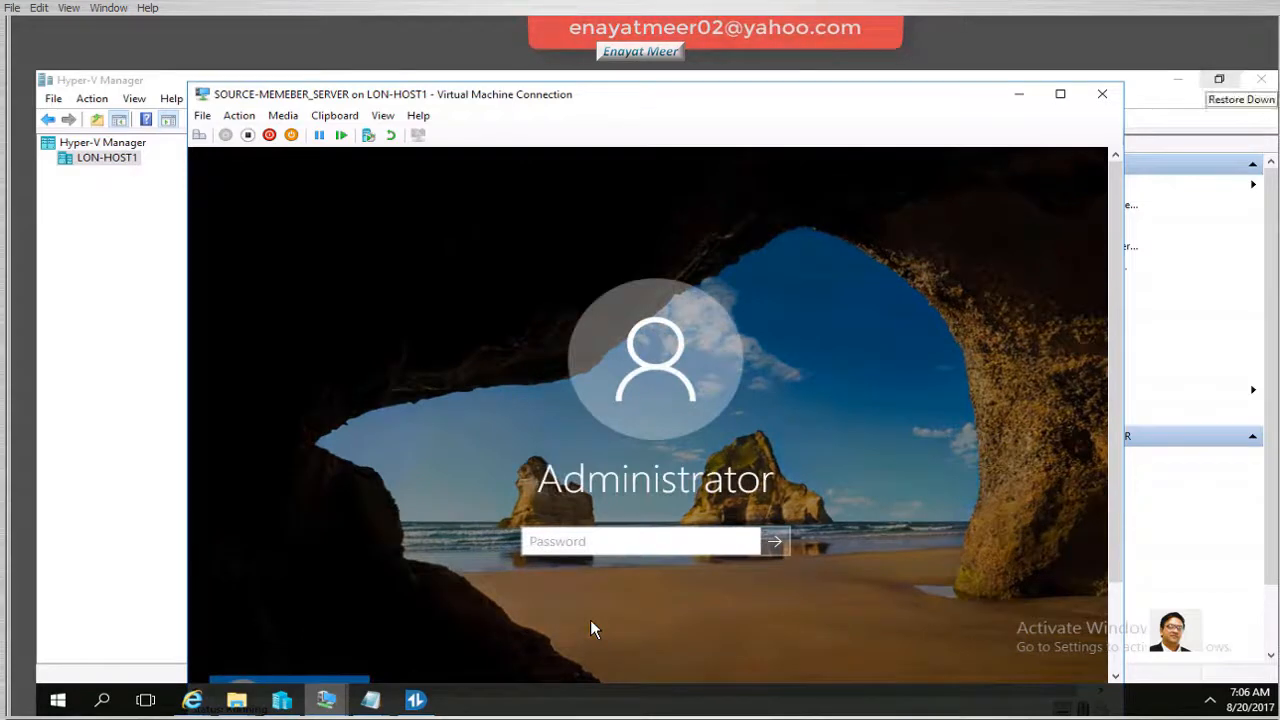
pyautogui.write('Pa$$w0rd')
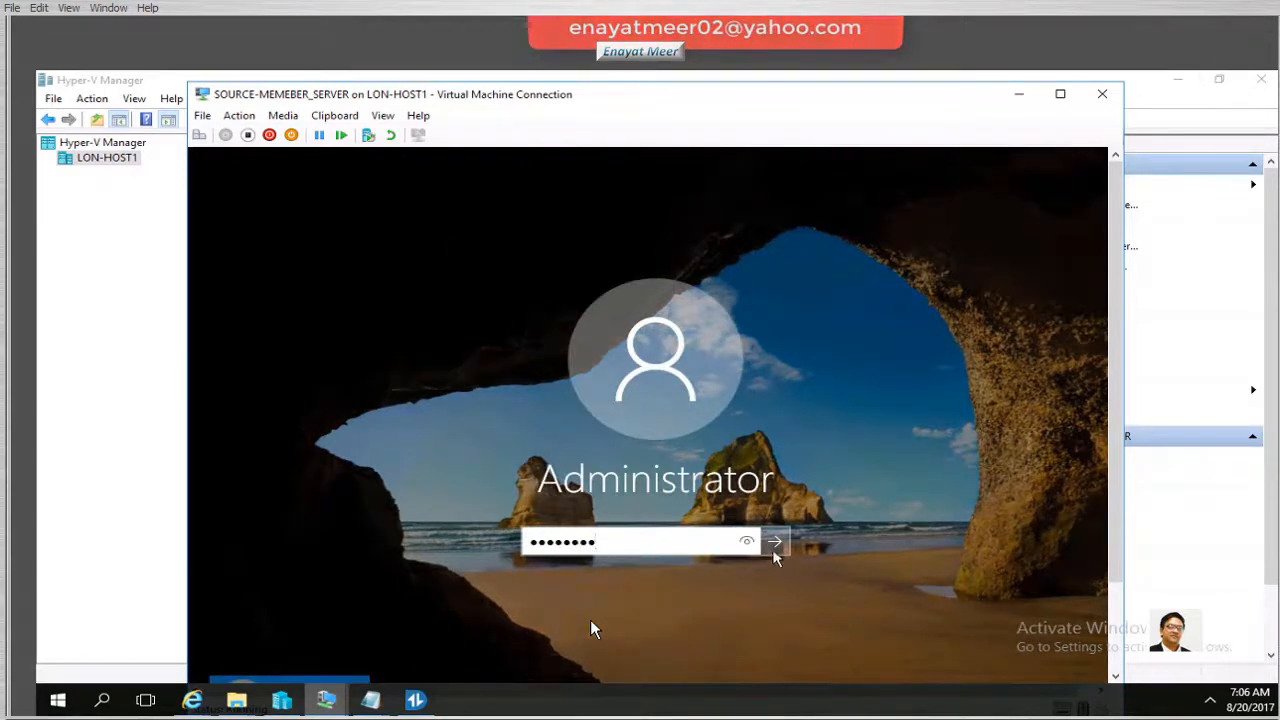
pyautogui.click(773, 542)
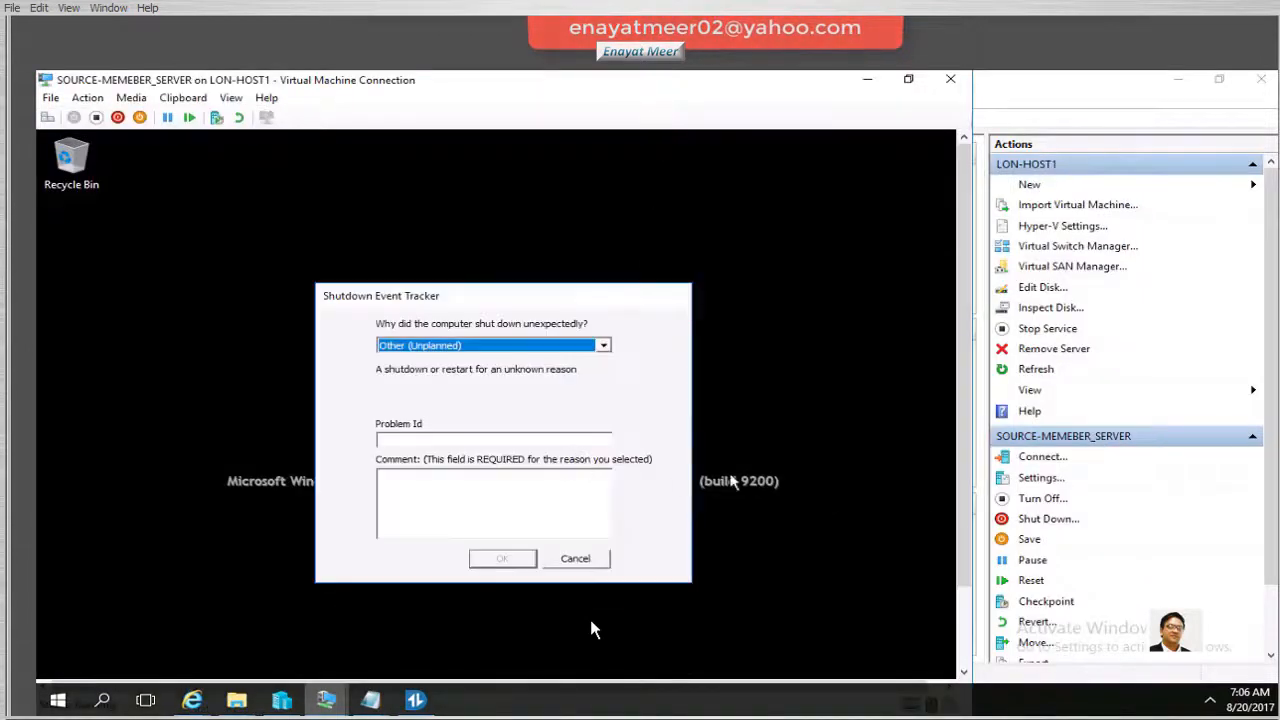
# Cancel the Shutdown Event Tracker and launch a new File Explorer window from the taskbar
pyautogui.click(587, 559)
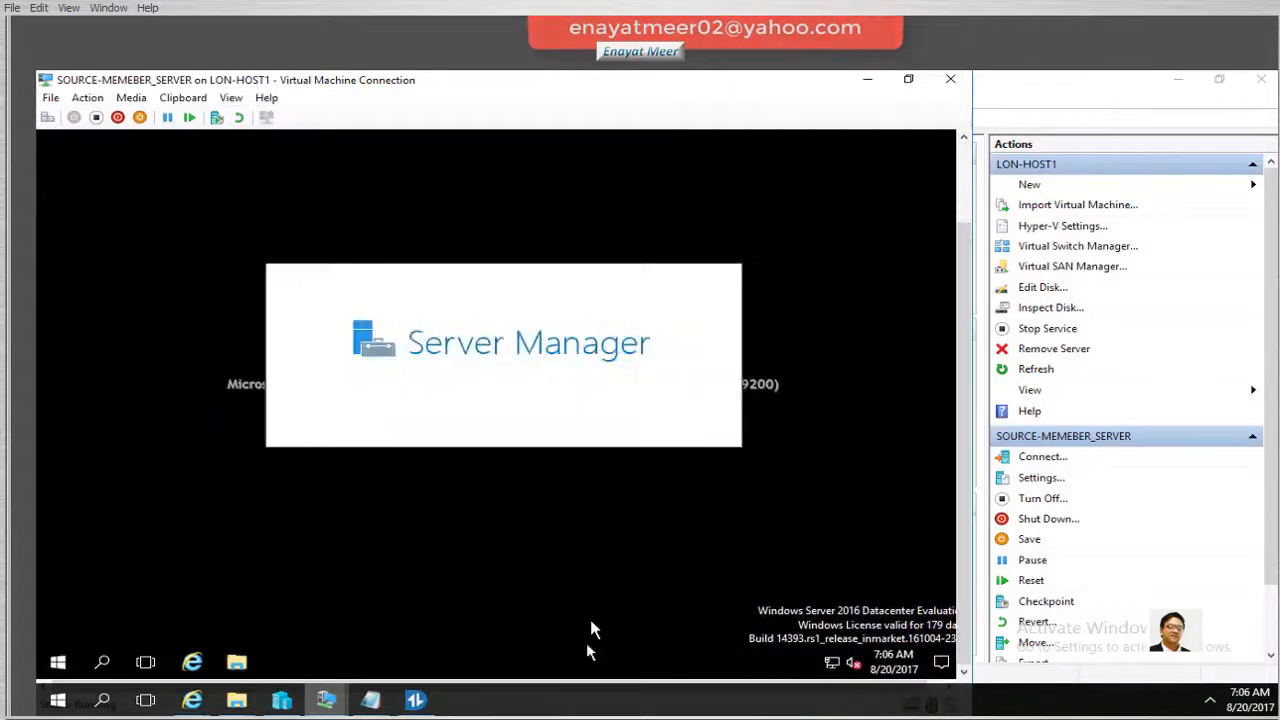
pyautogui.moveTo(238, 700)
pyautogui.rightClick(240, 664)
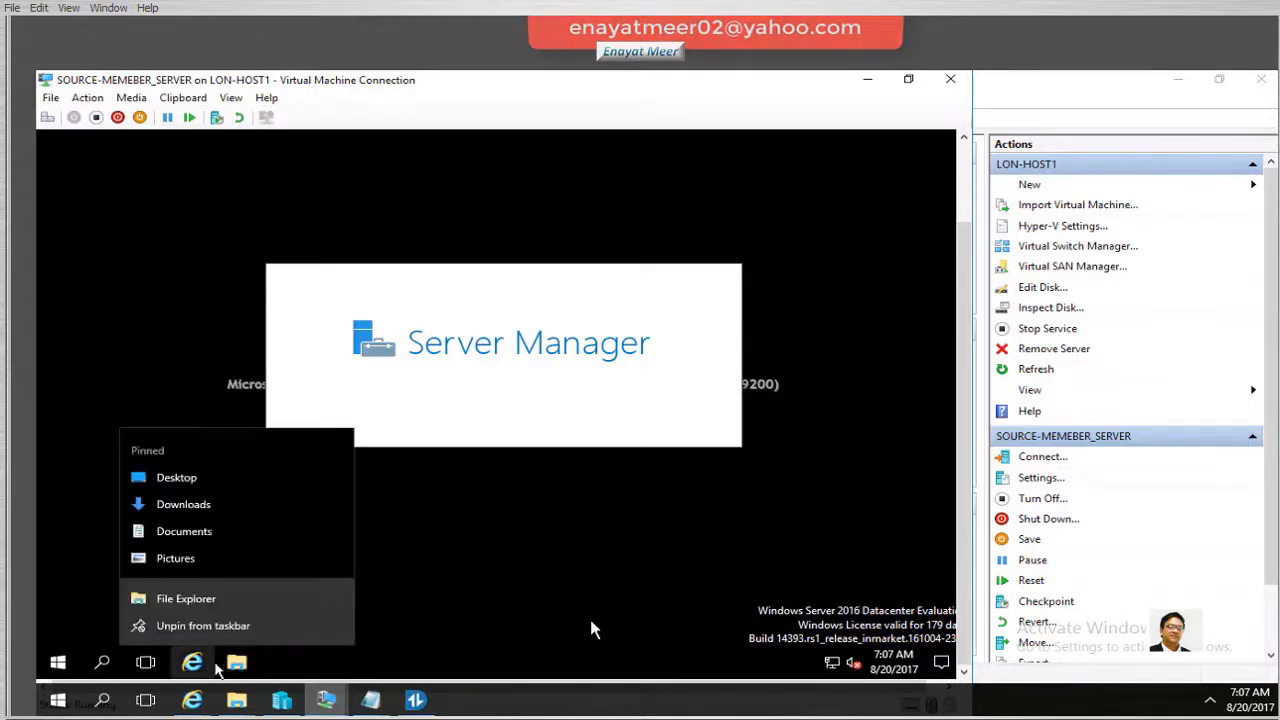
pyautogui.click(437, 560)
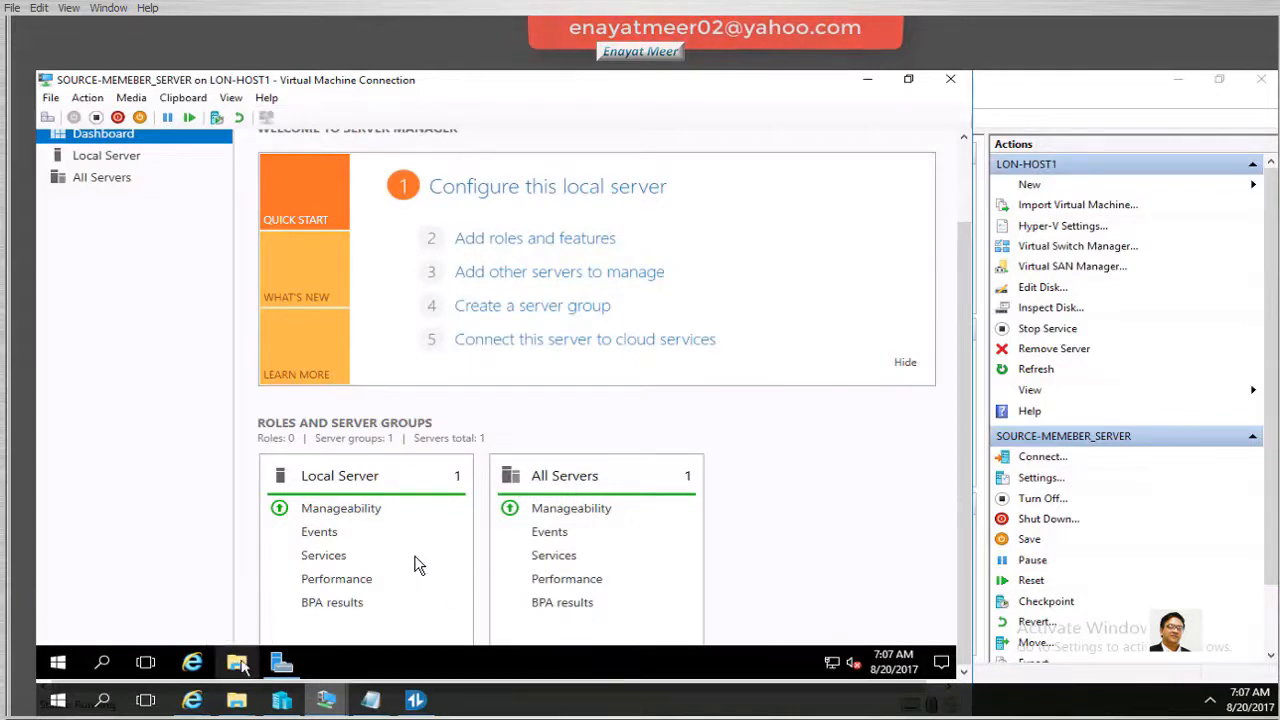
pyautogui.rightClick(241, 666)
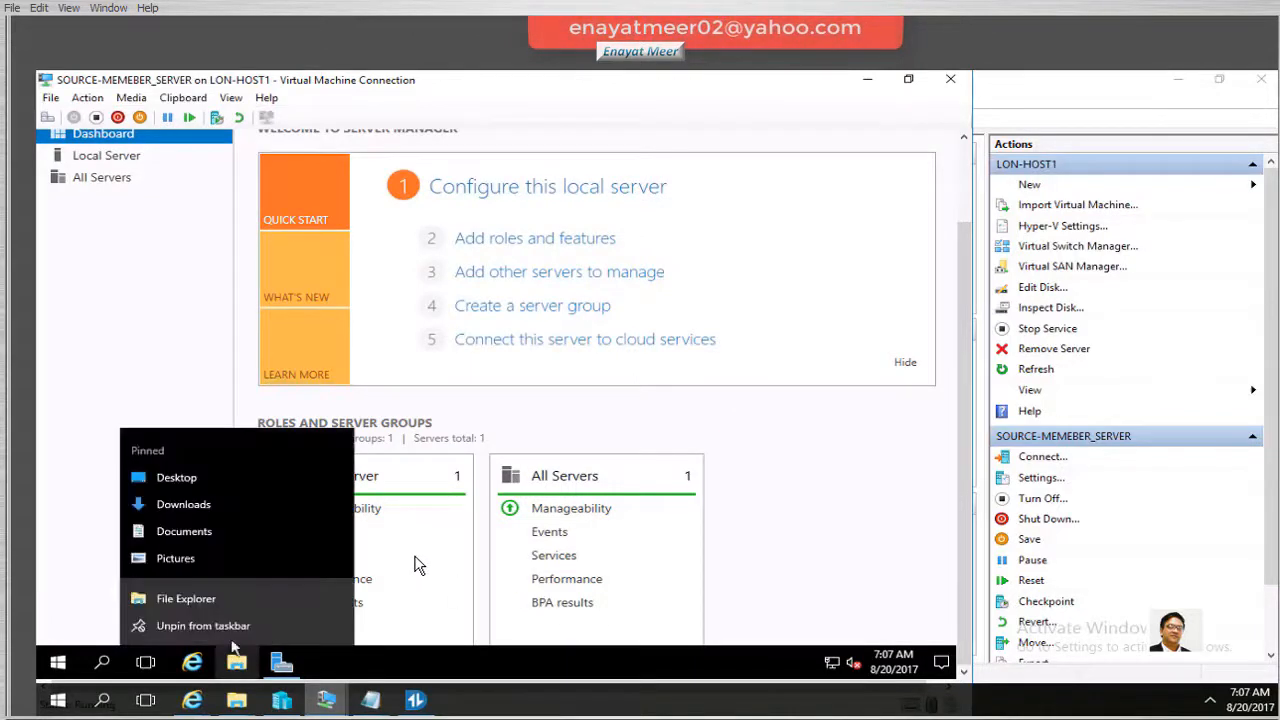
pyautogui.click(190, 603)
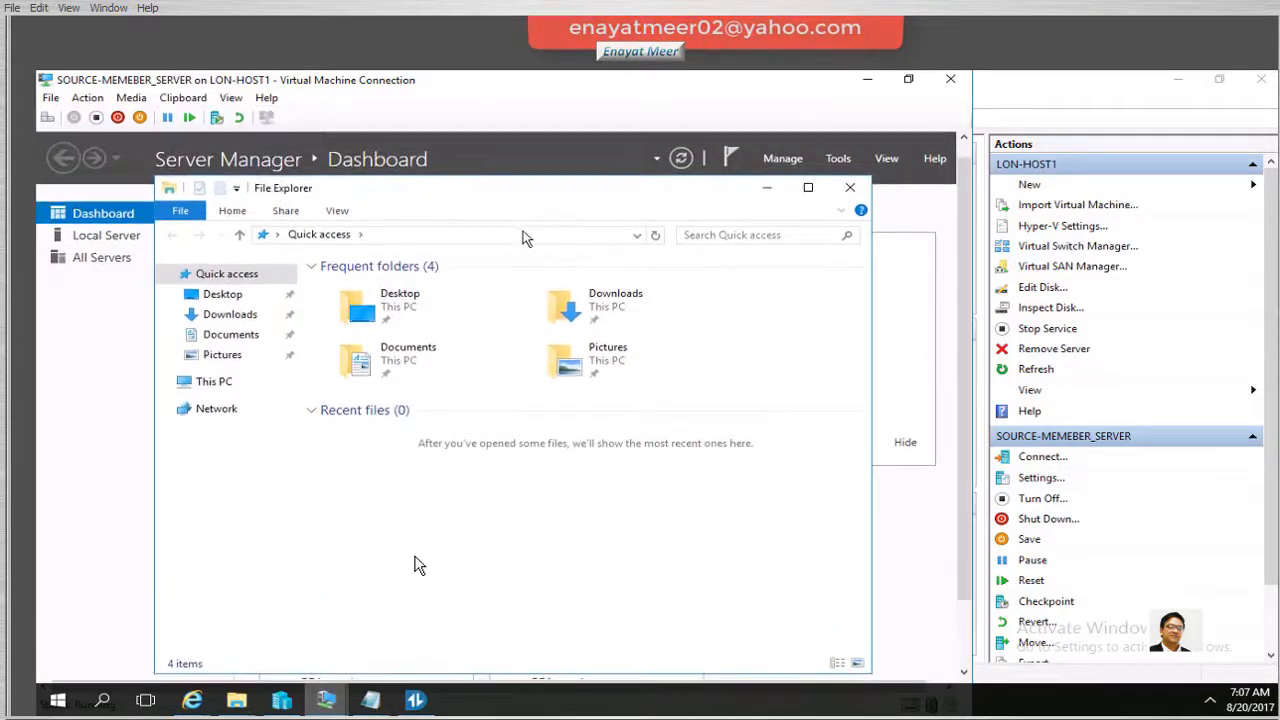
# Browse to \\target's ADMT downloads share and copy the SQL Express folder
pyautogui.click(525, 237)
pyautogui.write('\\\\')
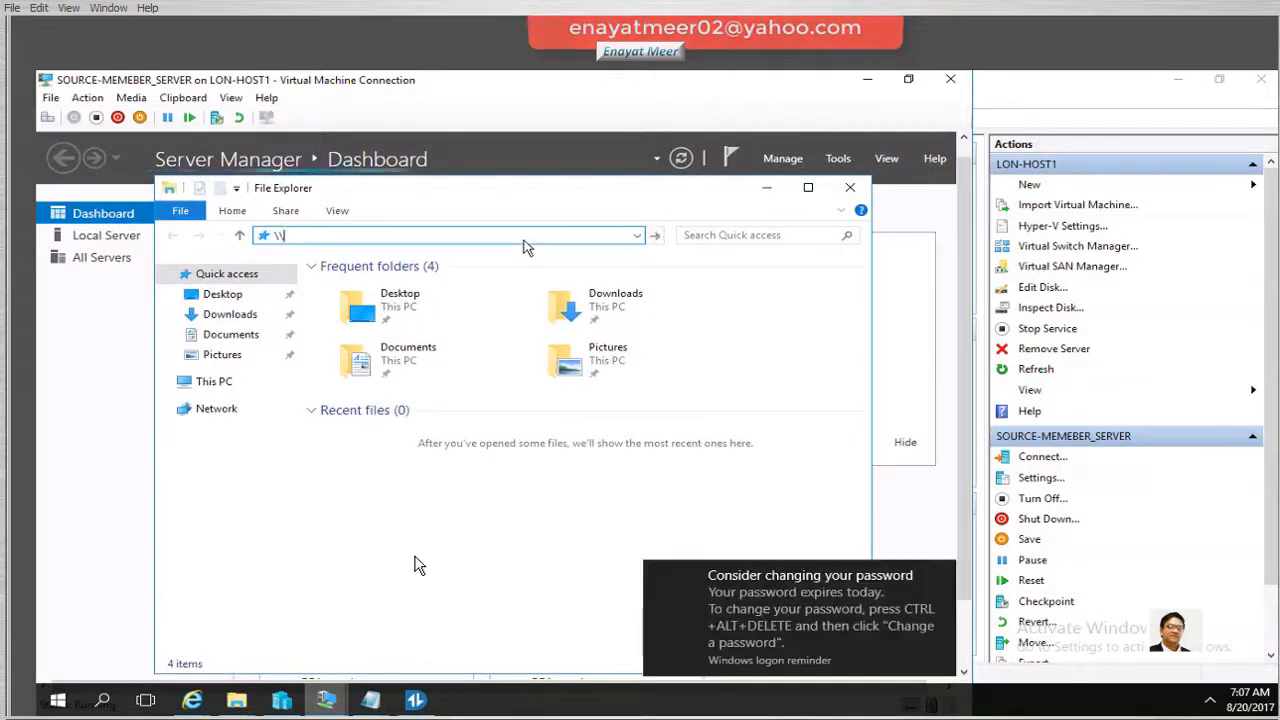
pyautogui.write('target')
pyautogui.press('Return')
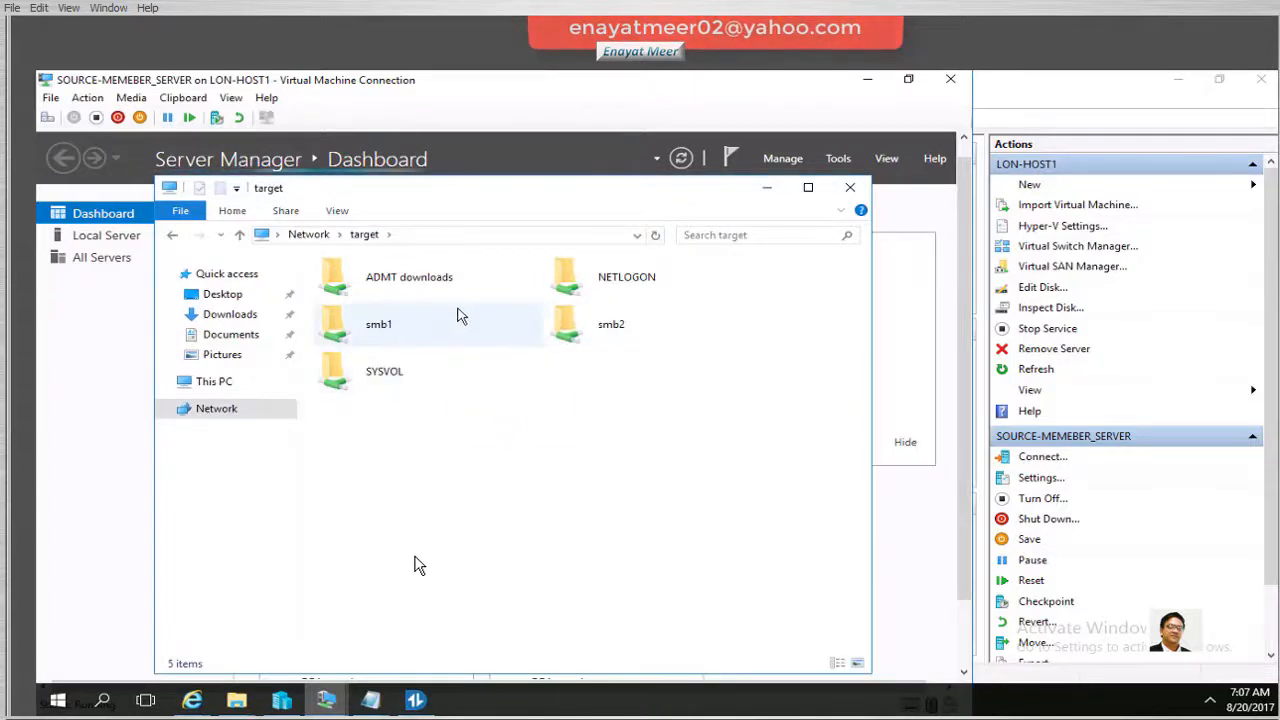
pyautogui.doubleClick(420, 284)
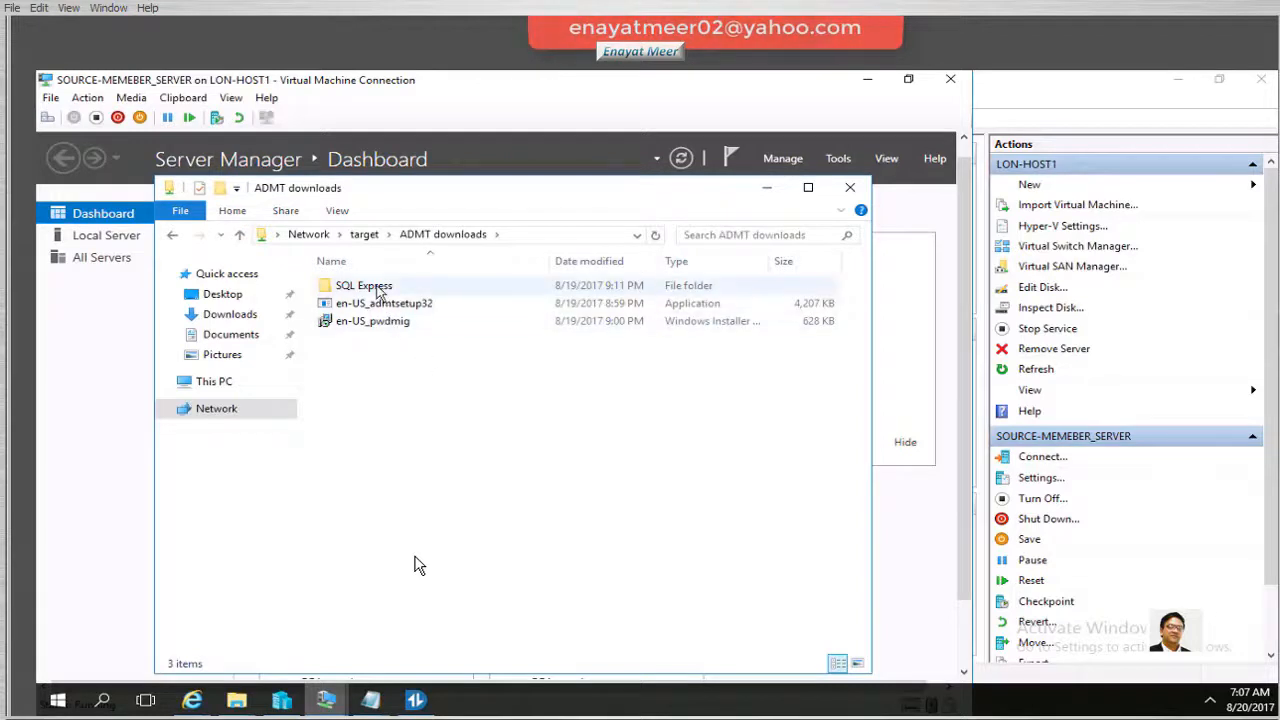
pyautogui.click(380, 289)
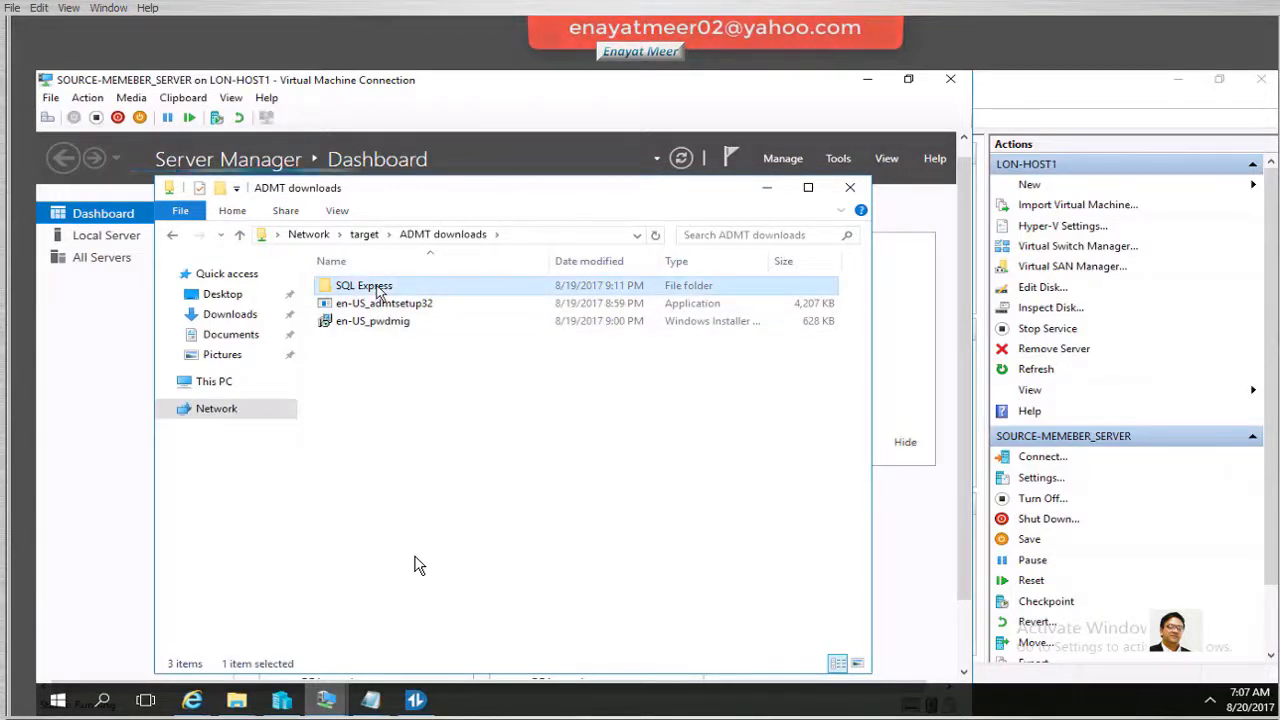
pyautogui.rightClick(380, 289)
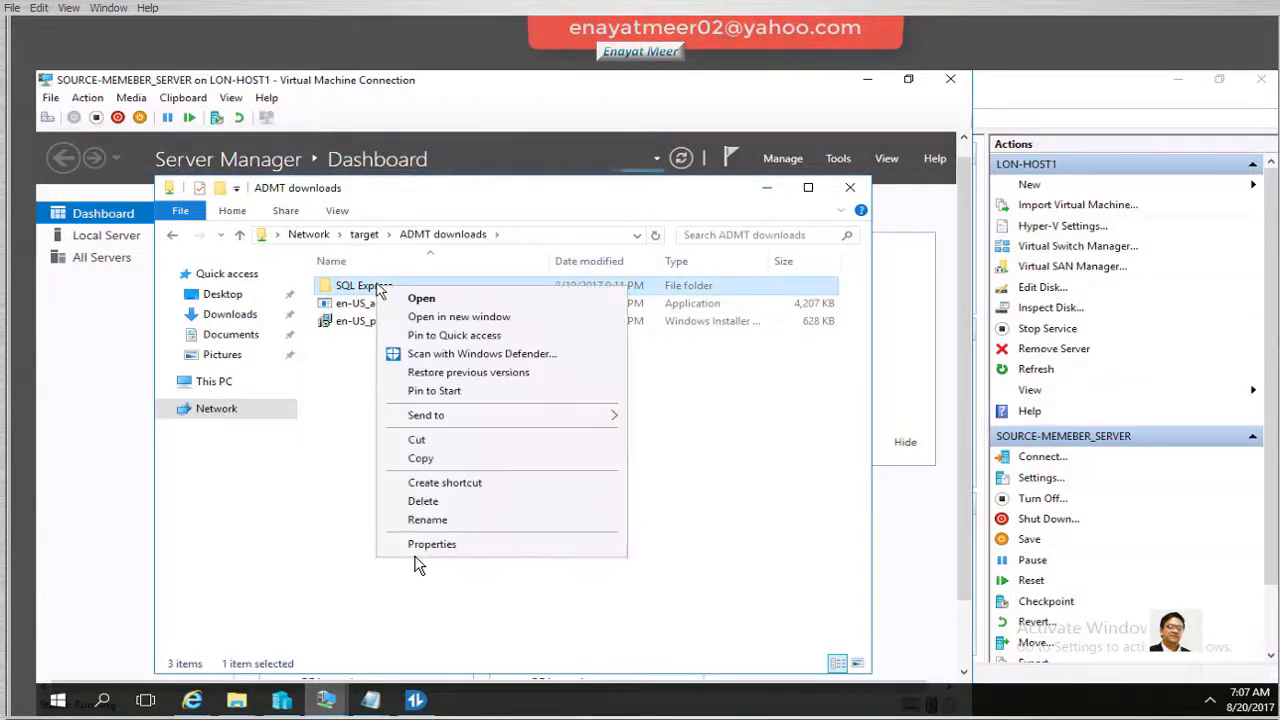
pyautogui.click(434, 459)
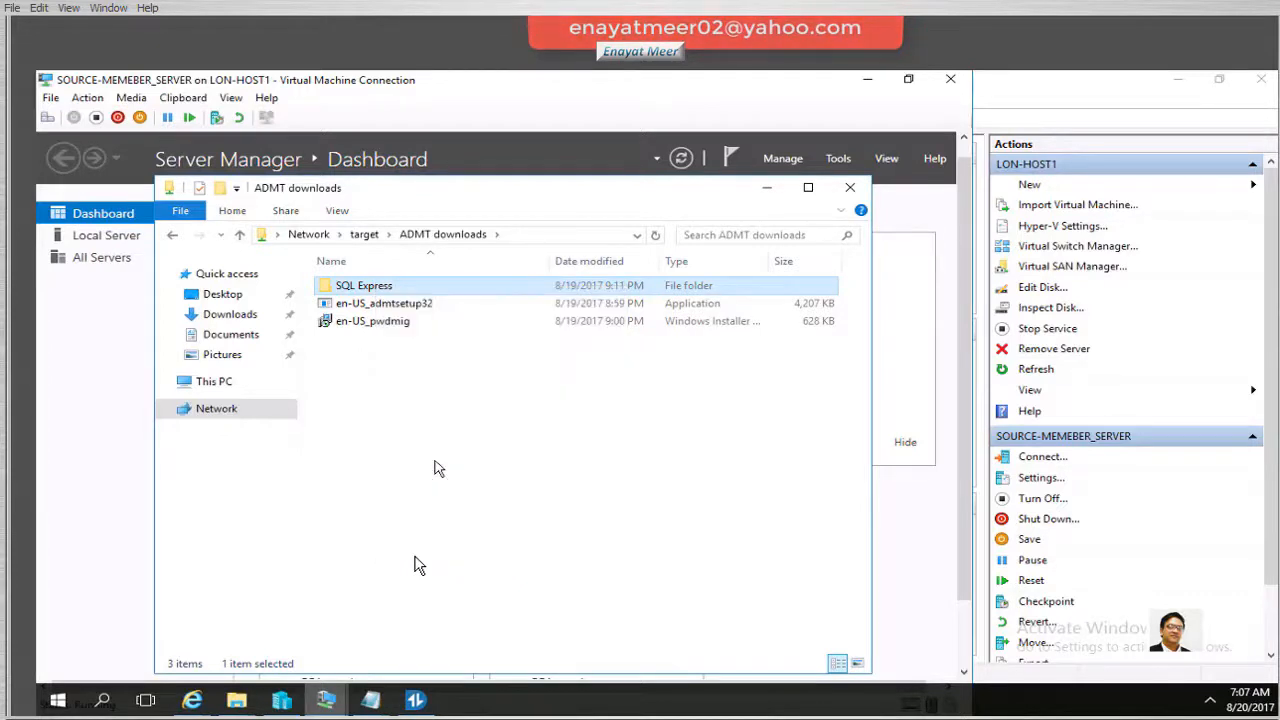
# Paste the SQL Express folder into Local Disk (C:)
pyautogui.click(223, 385)
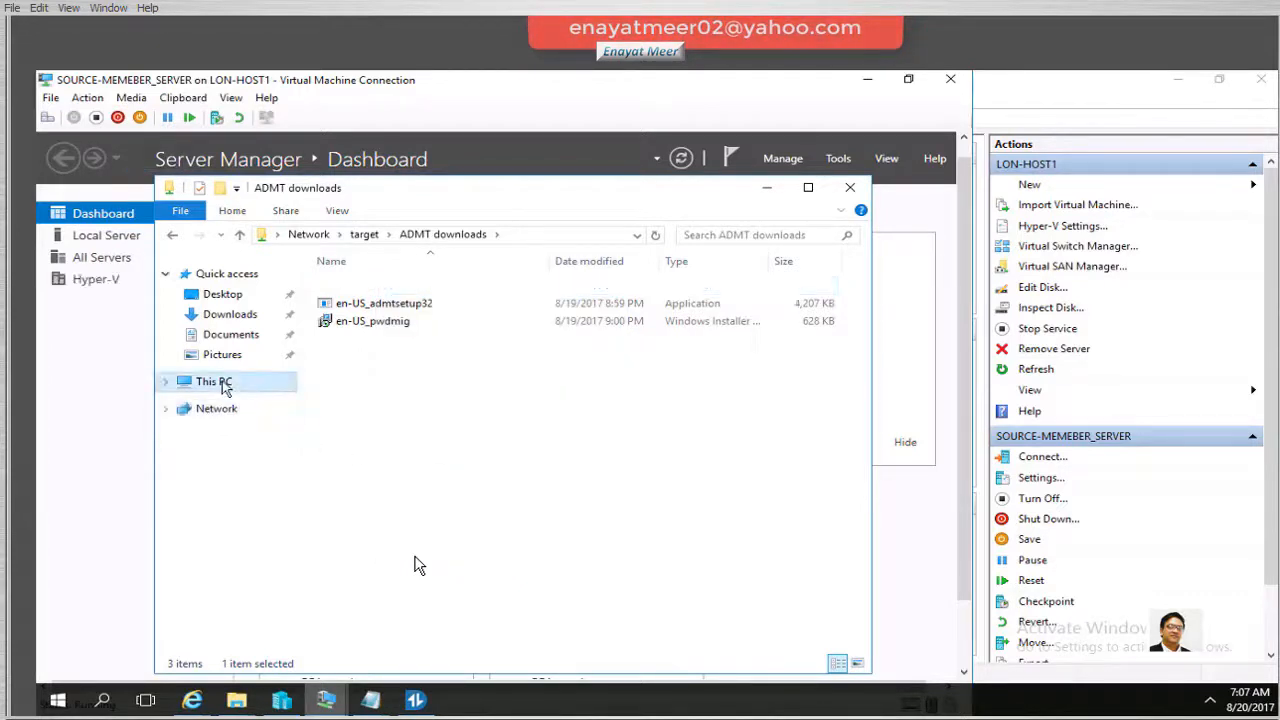
pyautogui.doubleClick(565, 460)
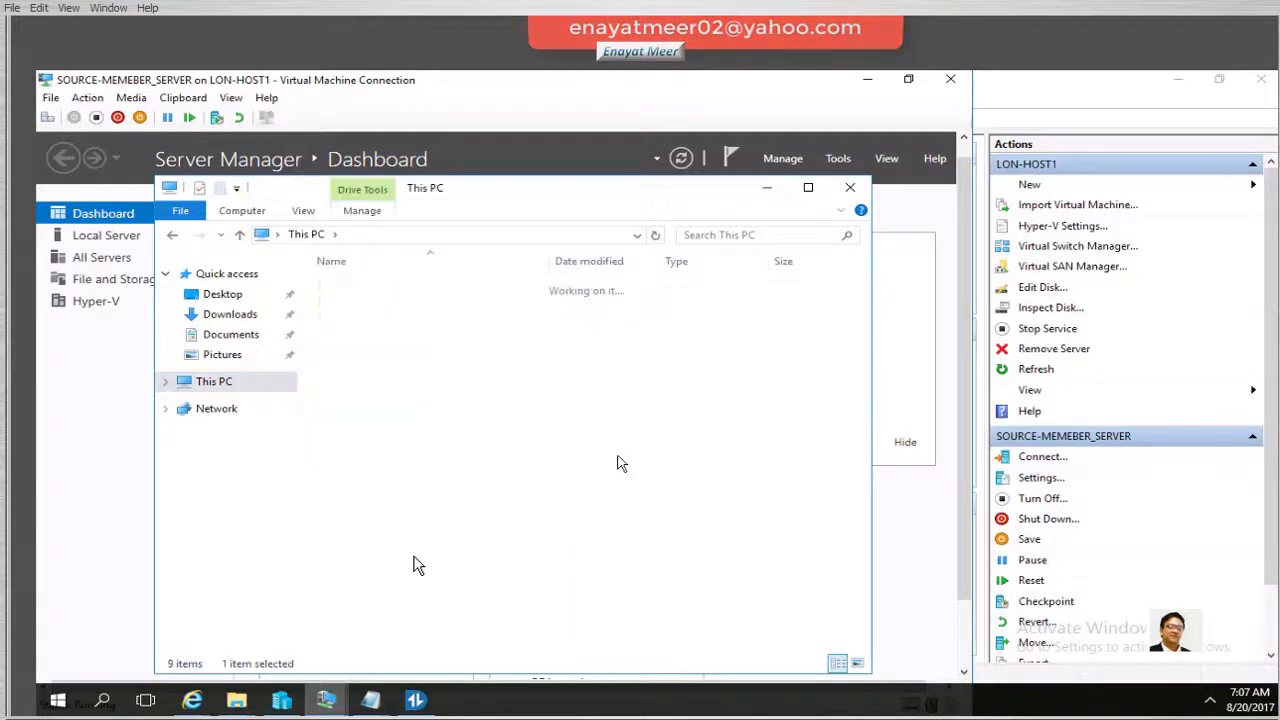
pyautogui.rightClick(533, 419)
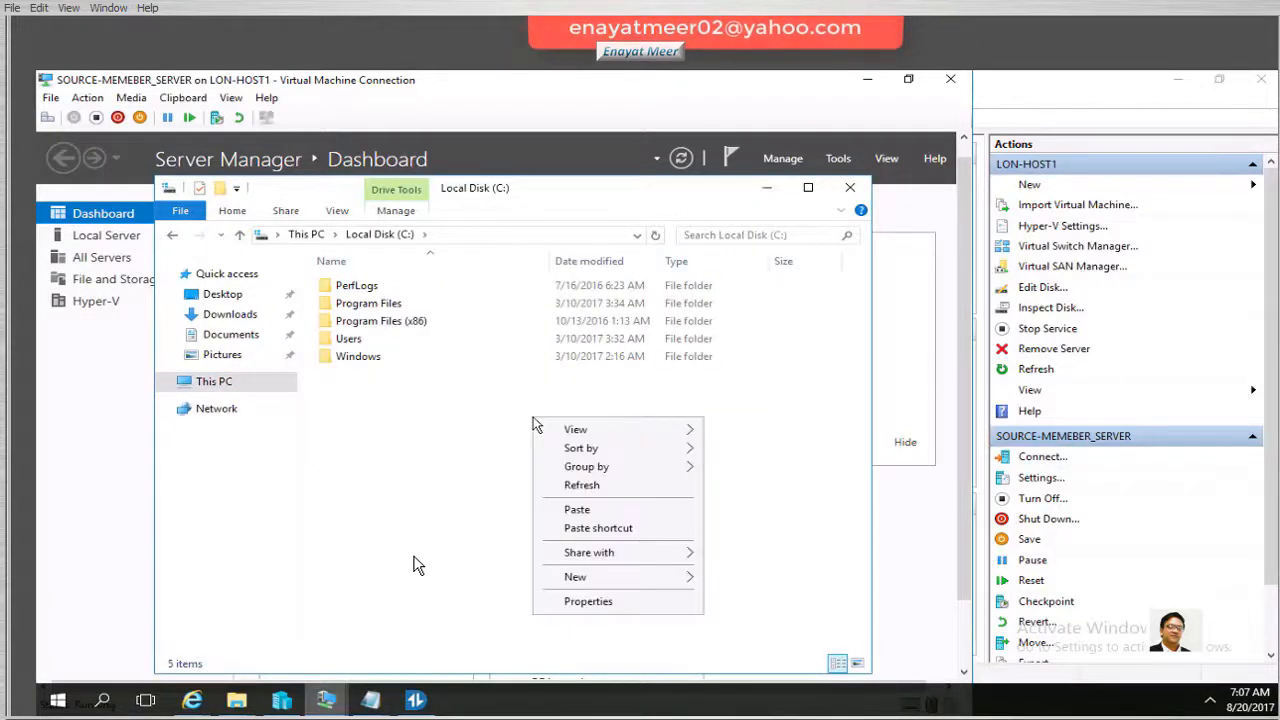
pyautogui.click(571, 512)
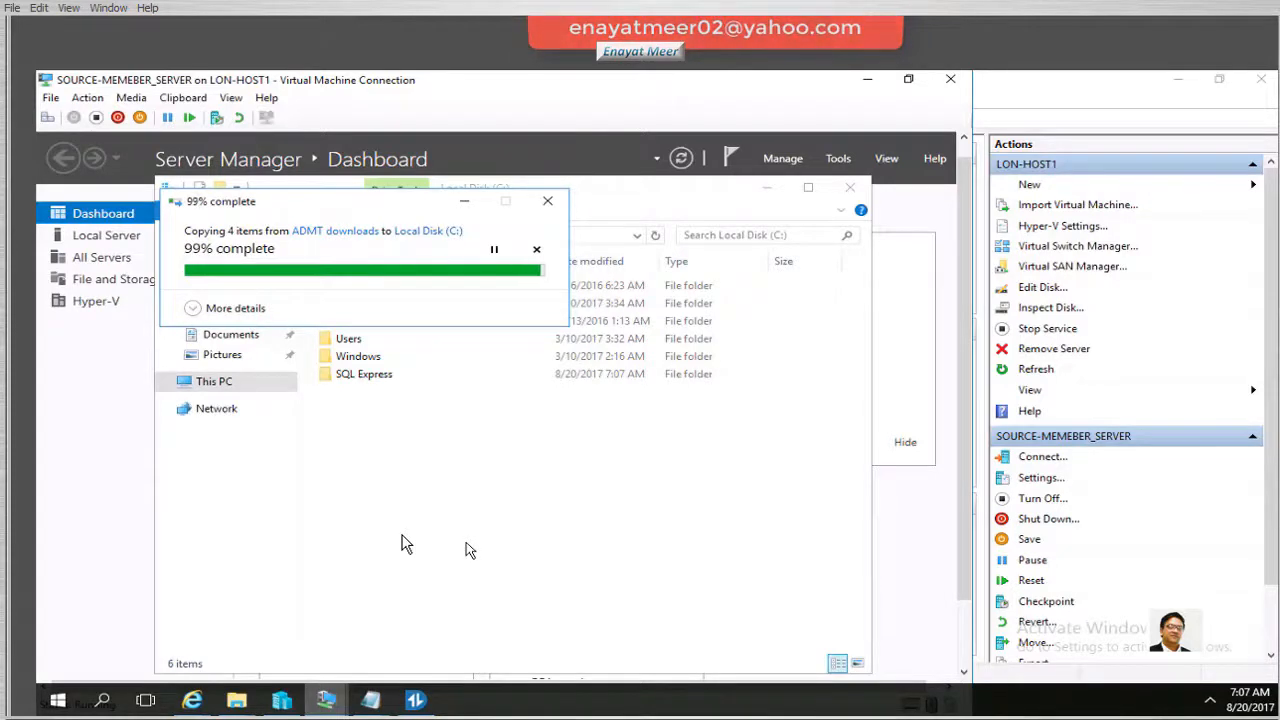
# Run SQLEXPR_x64_ENU from C:\SQL Express, allowing it past the security warning
pyautogui.doubleClick(364, 377)
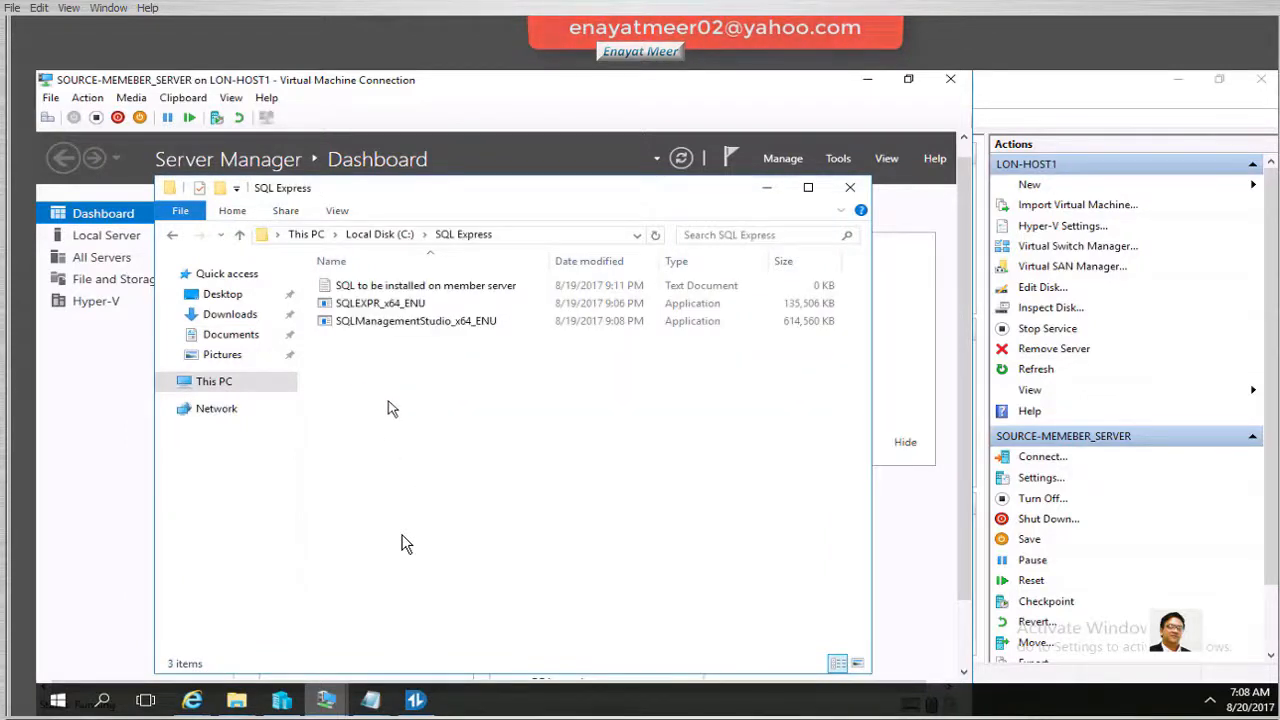
pyautogui.click(372, 308)
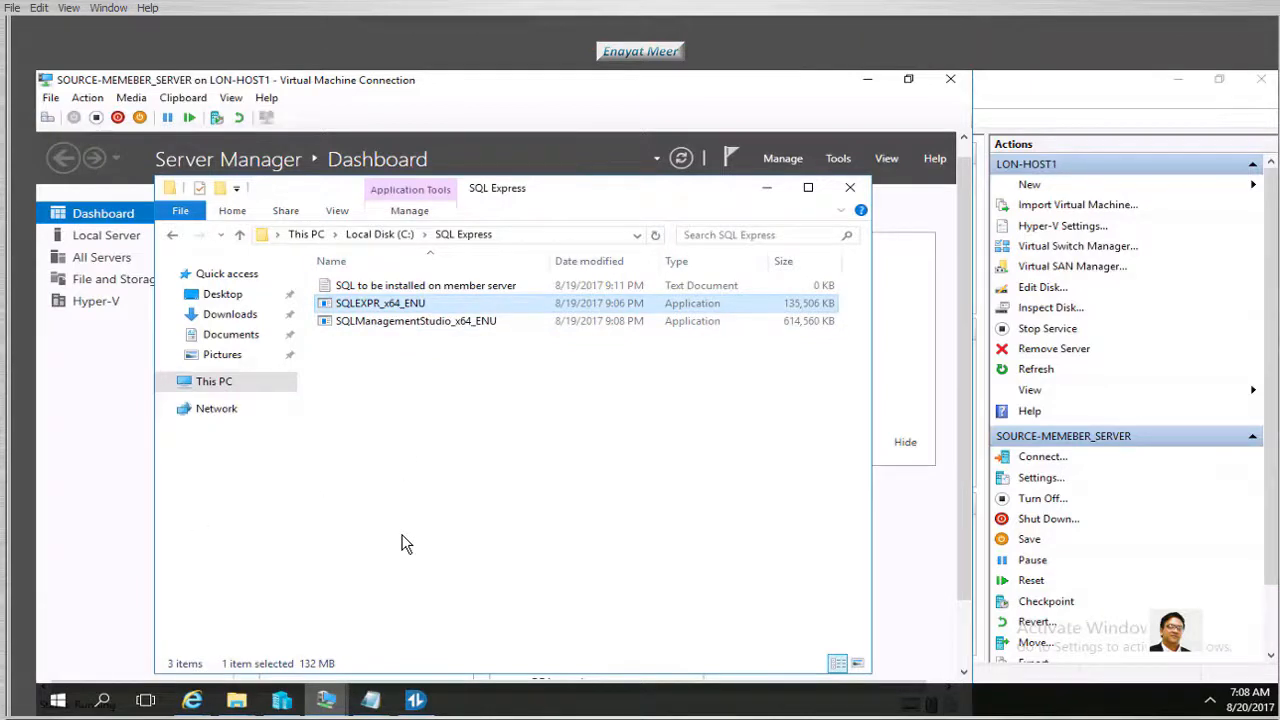
pyautogui.press('Return')
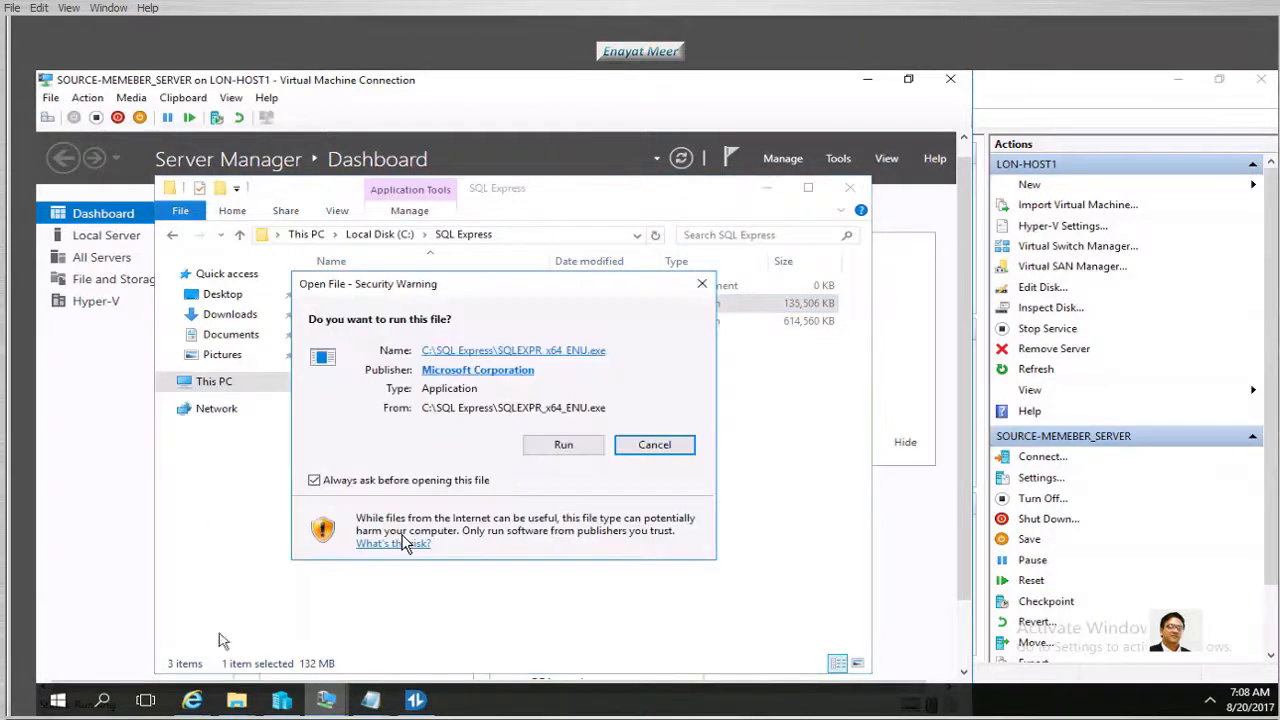
pyautogui.click(563, 447)
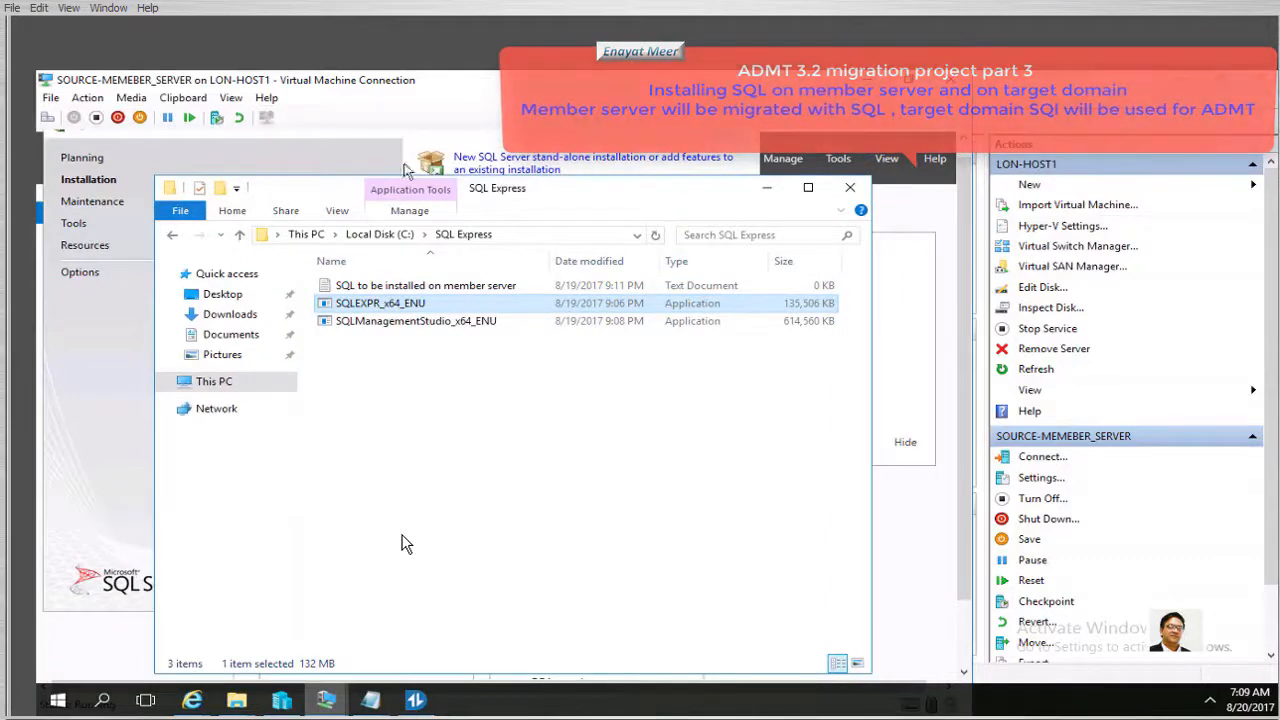
pyautogui.click(767, 187)
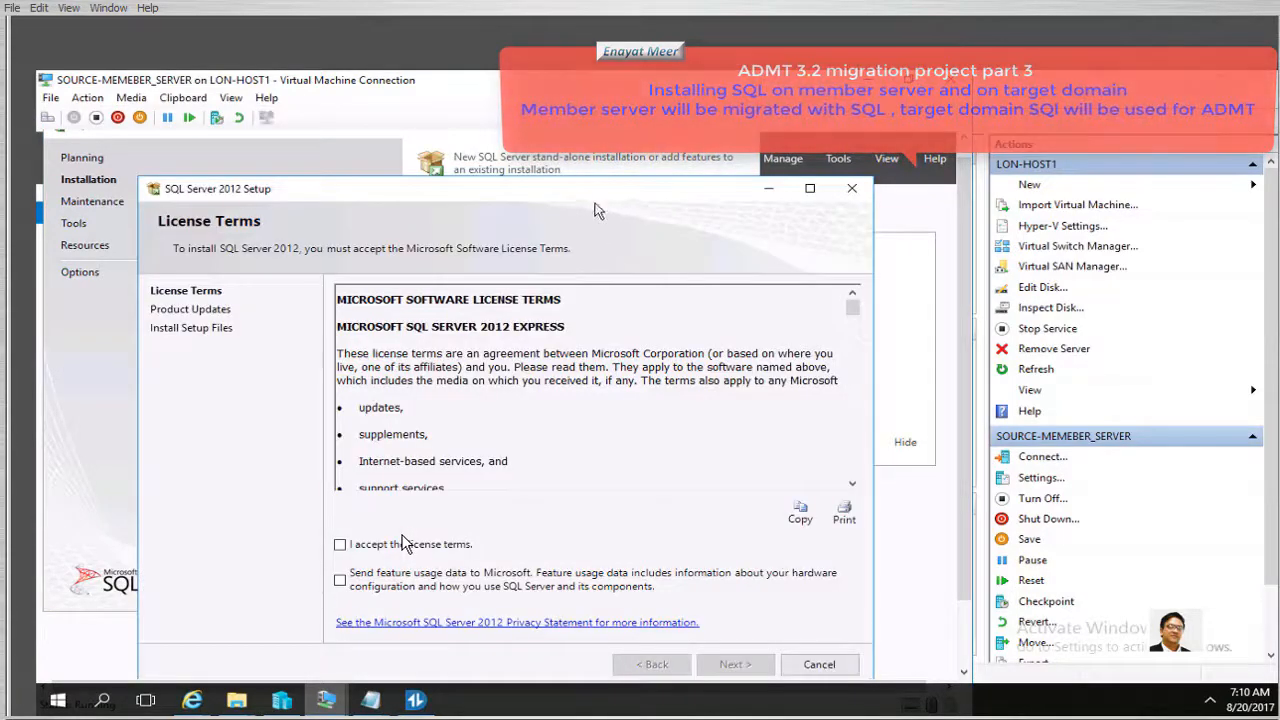
# Accept the SQL Server license terms and continue past the failed Product Updates check
pyautogui.moveTo(542, 186); pyautogui.dragTo(486, 123)
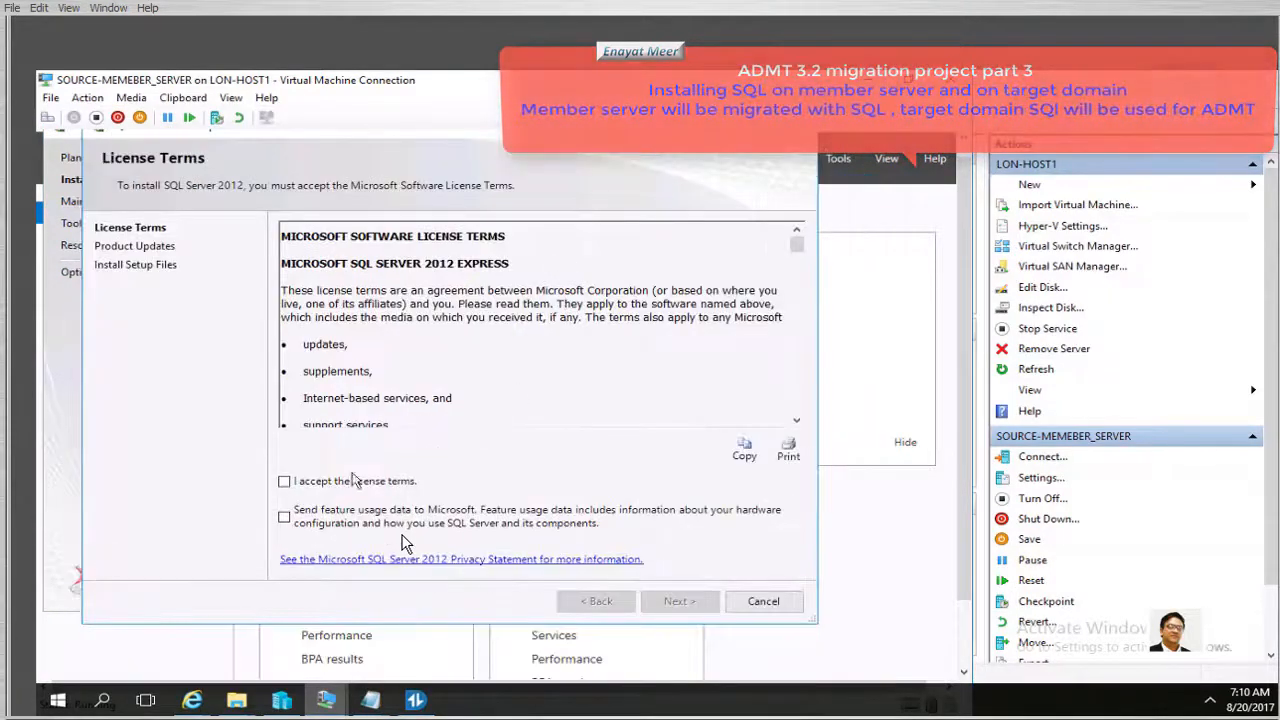
pyautogui.click(284, 481)
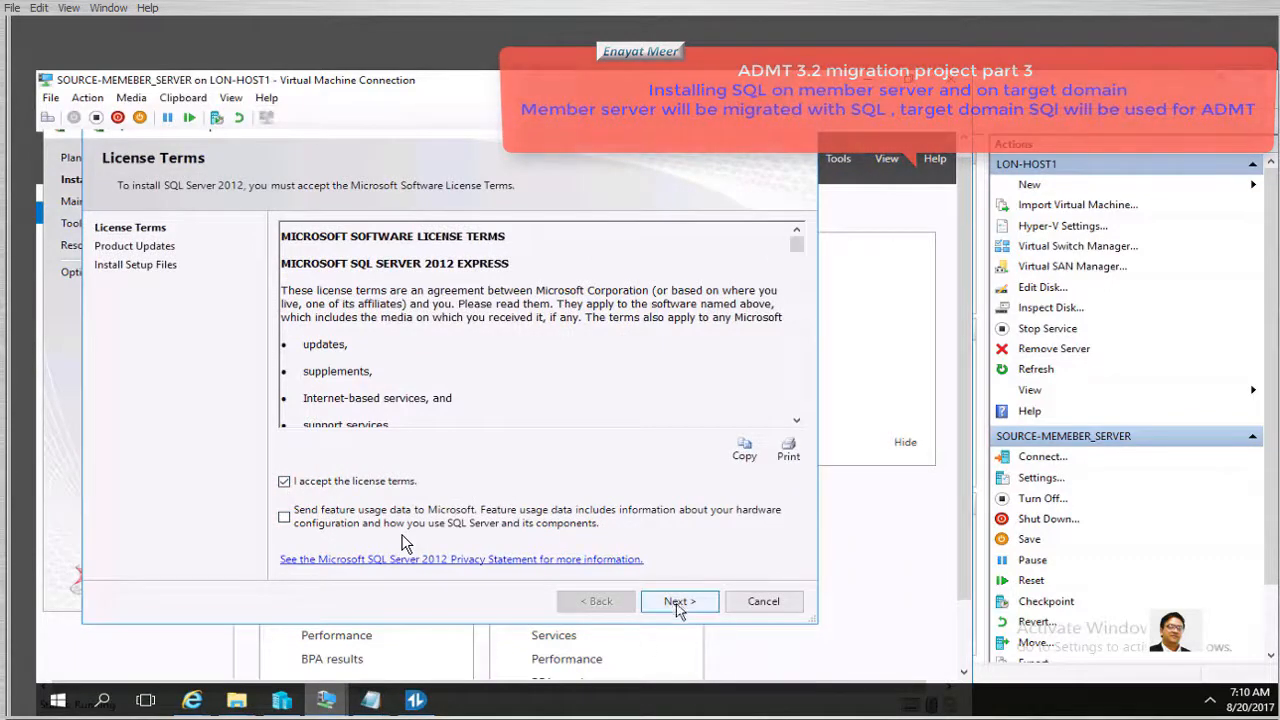
pyautogui.click(678, 602)
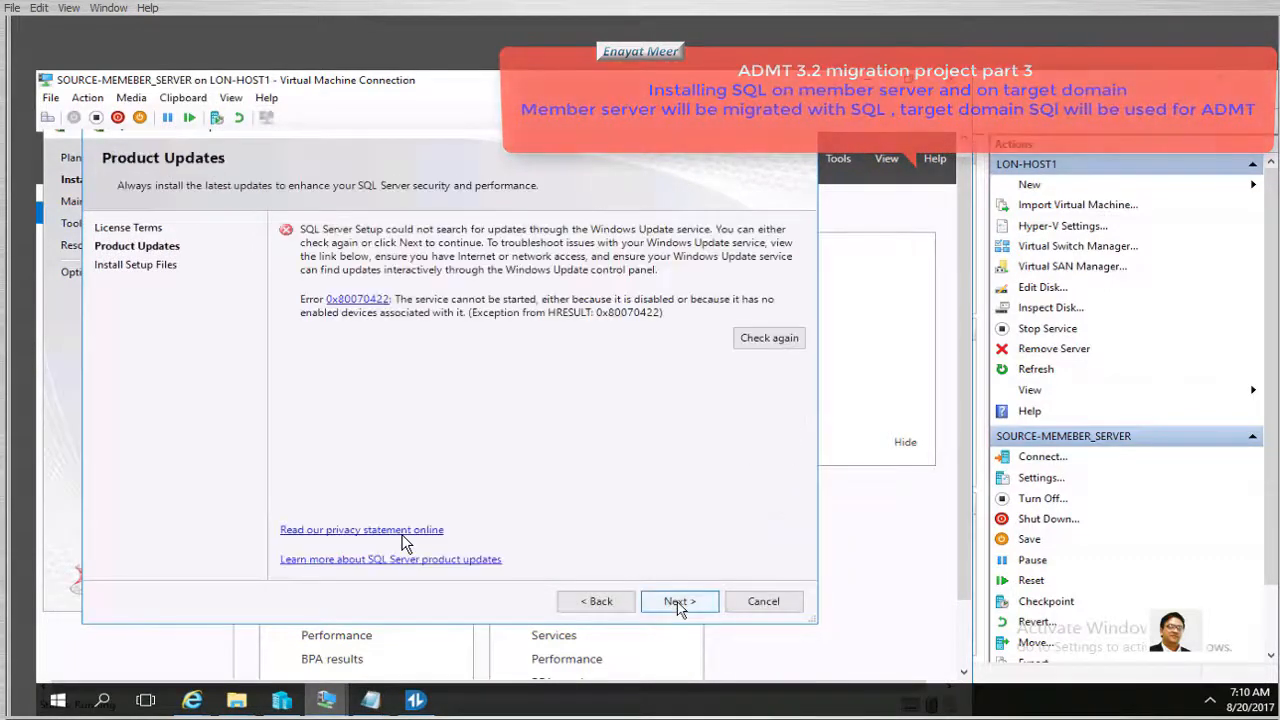
pyautogui.click(678, 603)
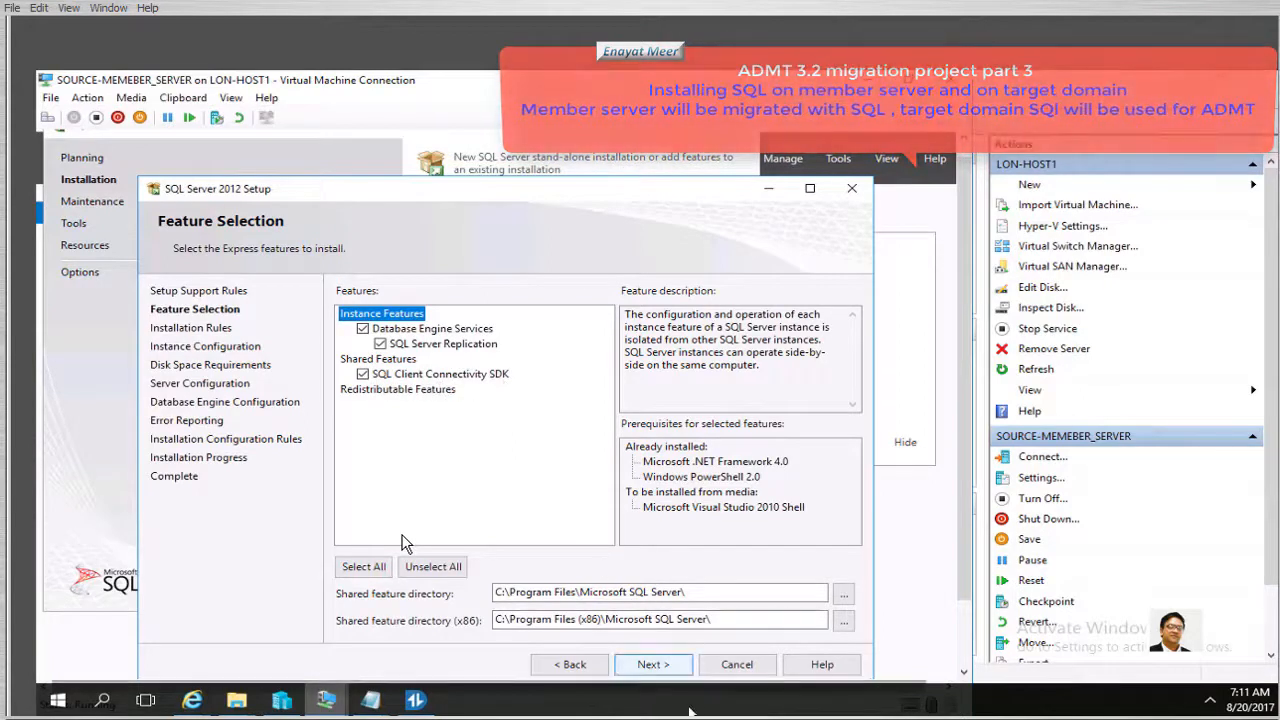
# Keep the default features and the SQLExpress named instance, advancing to Server Configuration
pyautogui.click(648, 666)
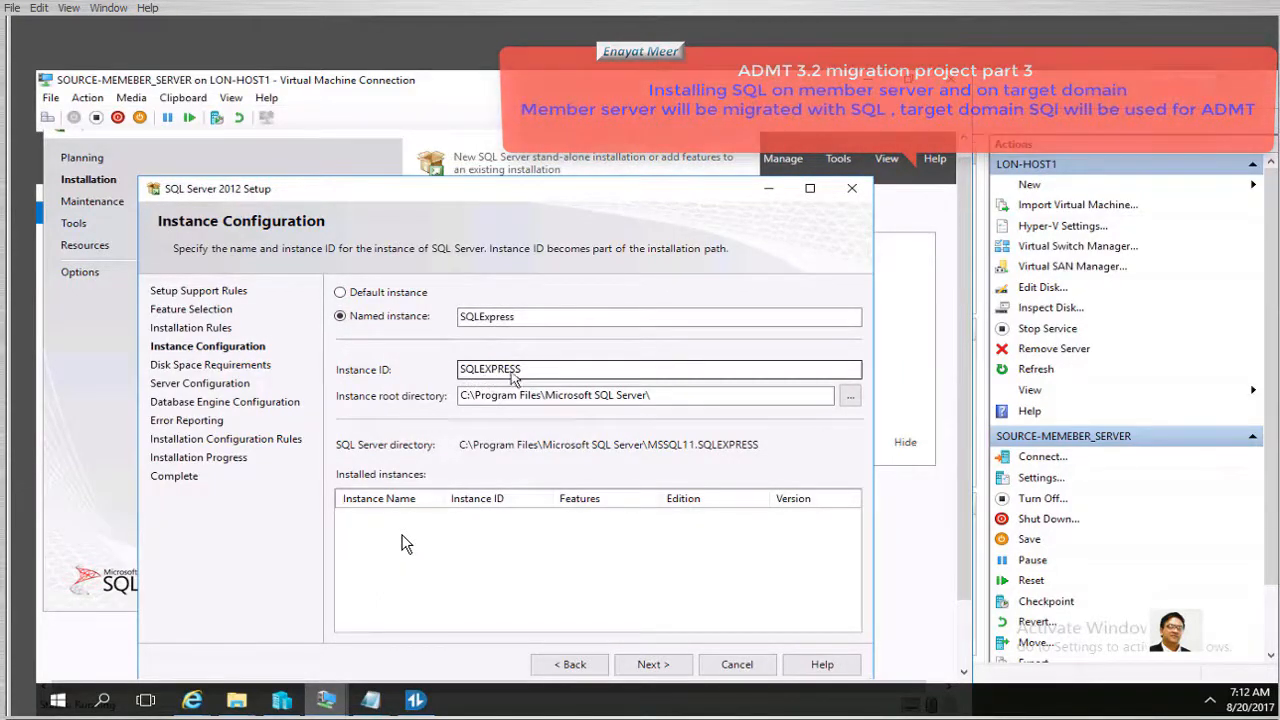
pyautogui.click(652, 666)
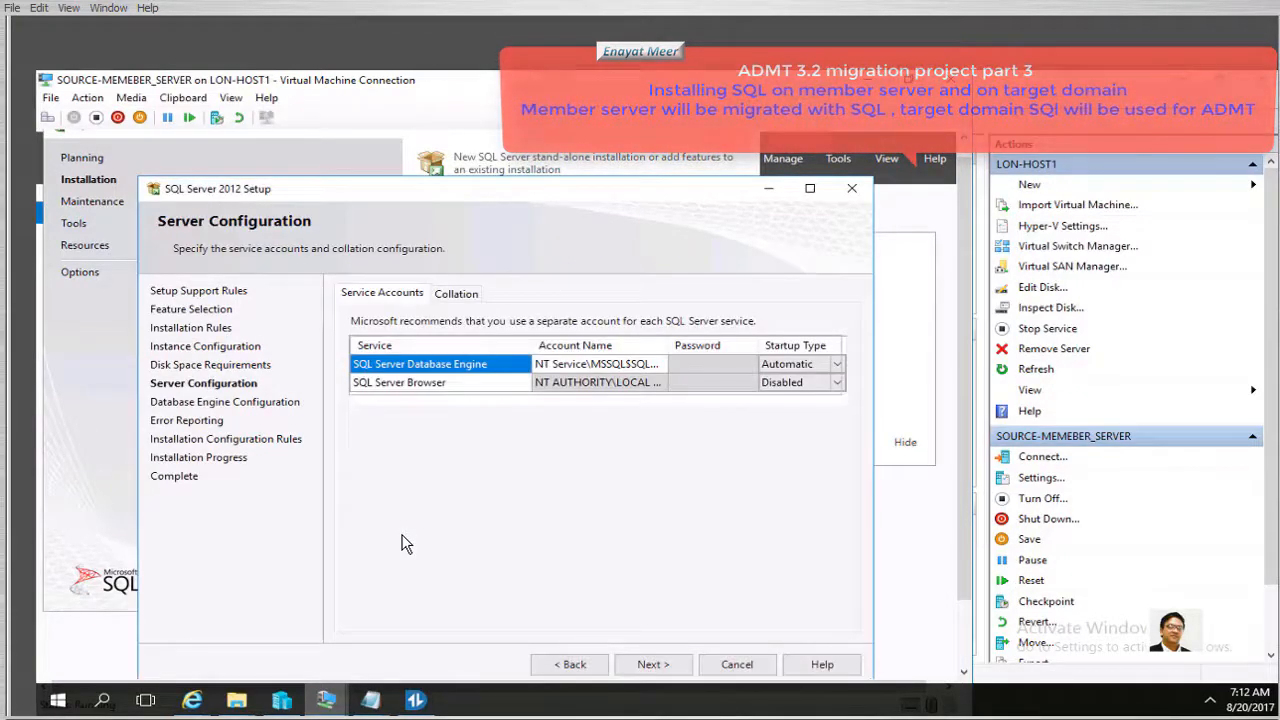
# Set the Database Engine service account to SOURCENY\SQL_SVC, authenticating with domain admin credentials
pyautogui.click(660, 368)
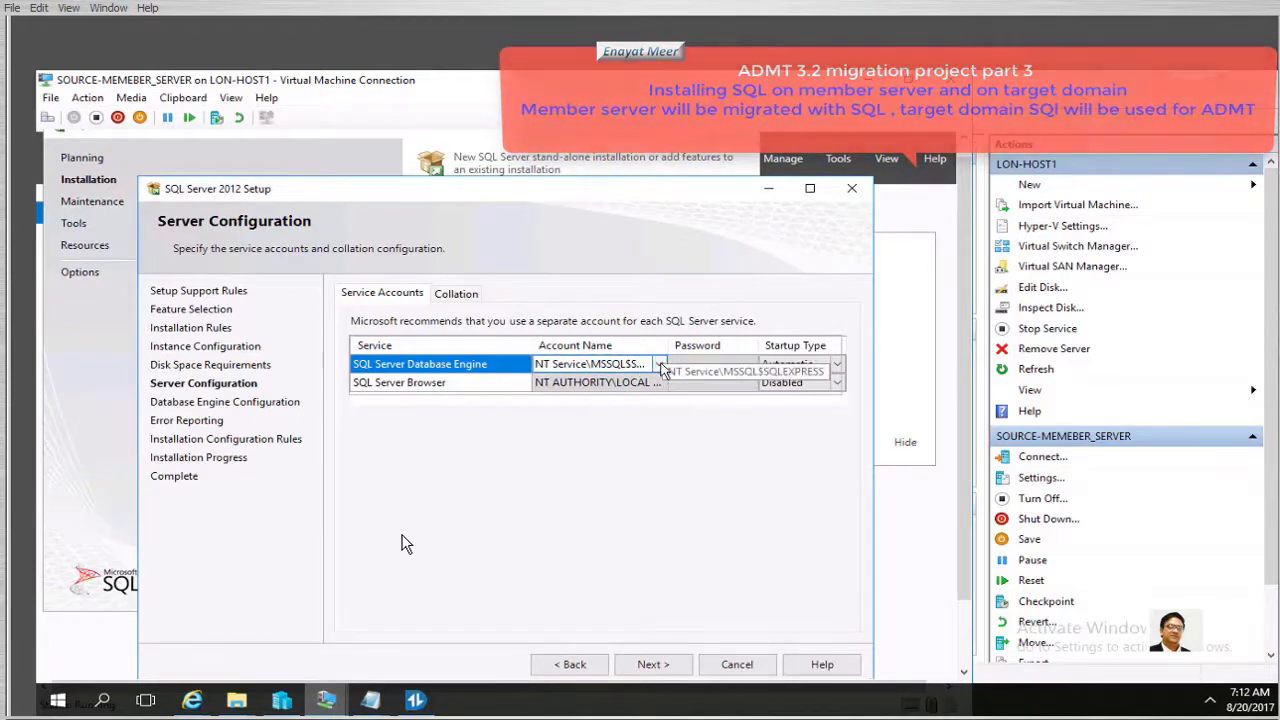
pyautogui.click(660, 366)
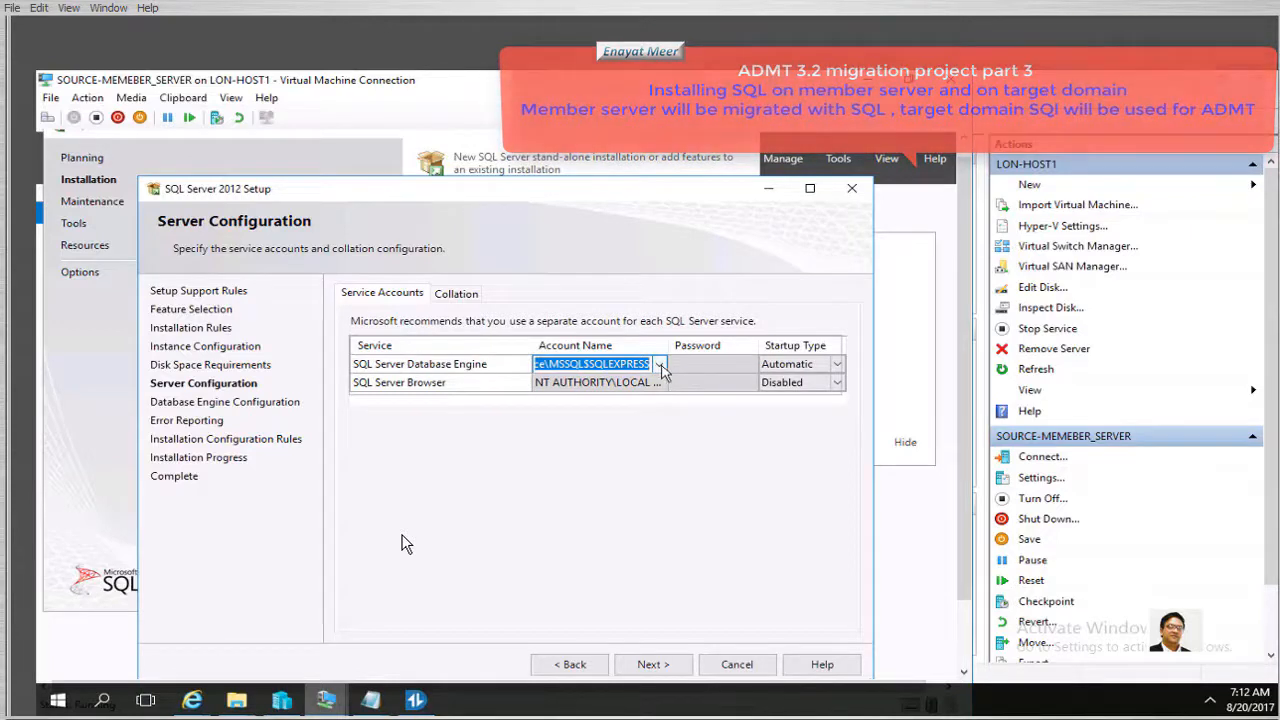
pyautogui.click(660, 366)
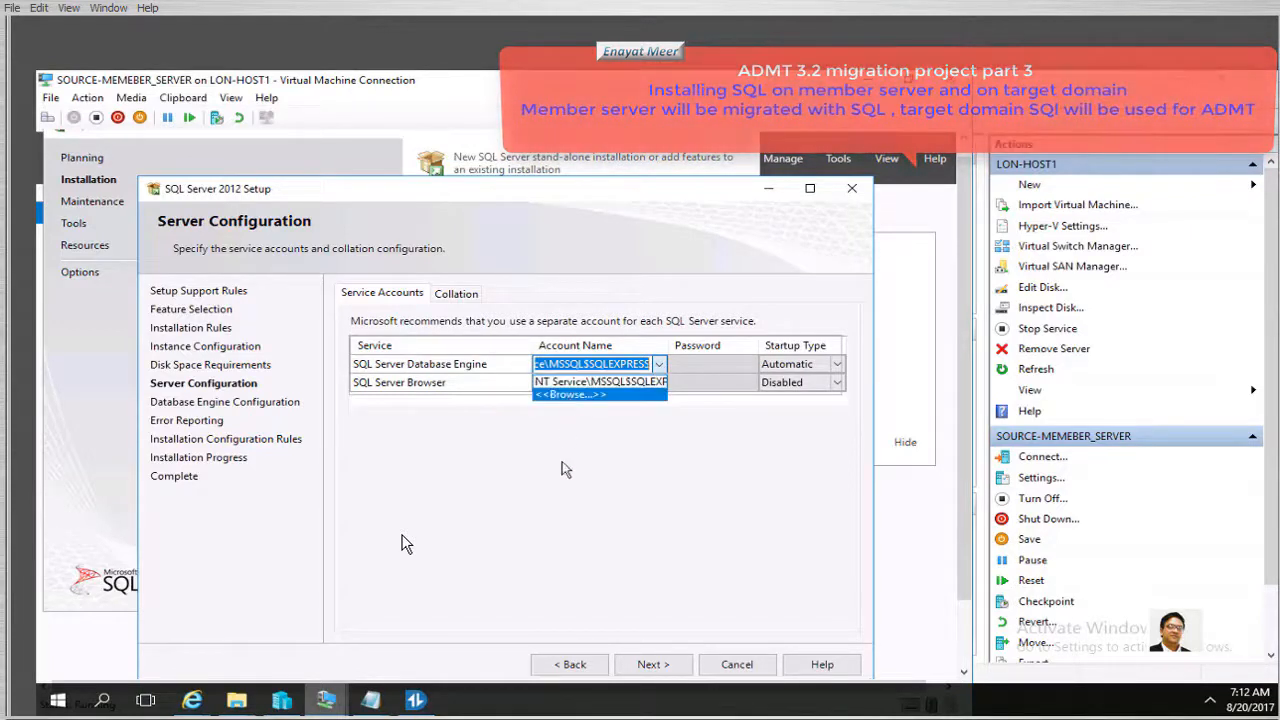
pyautogui.click(570, 394)
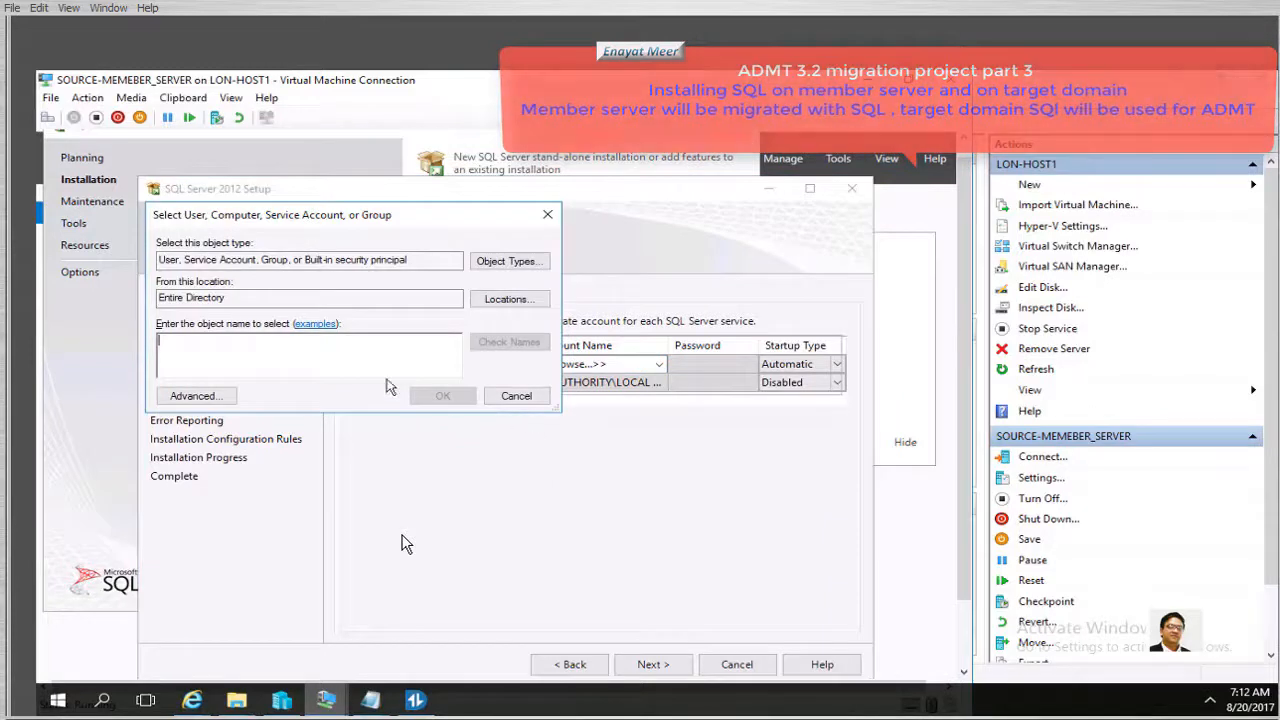
pyautogui.write('sq')
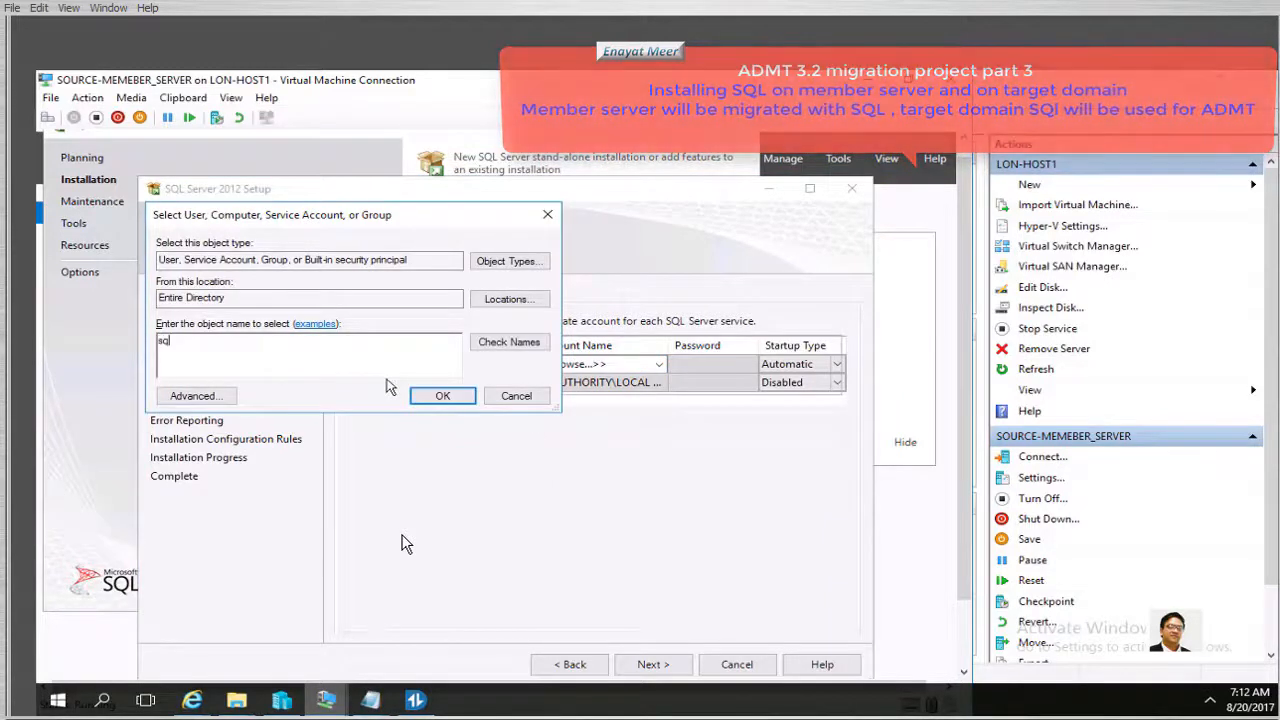
pyautogui.write('l')
pyautogui.click(530, 343)
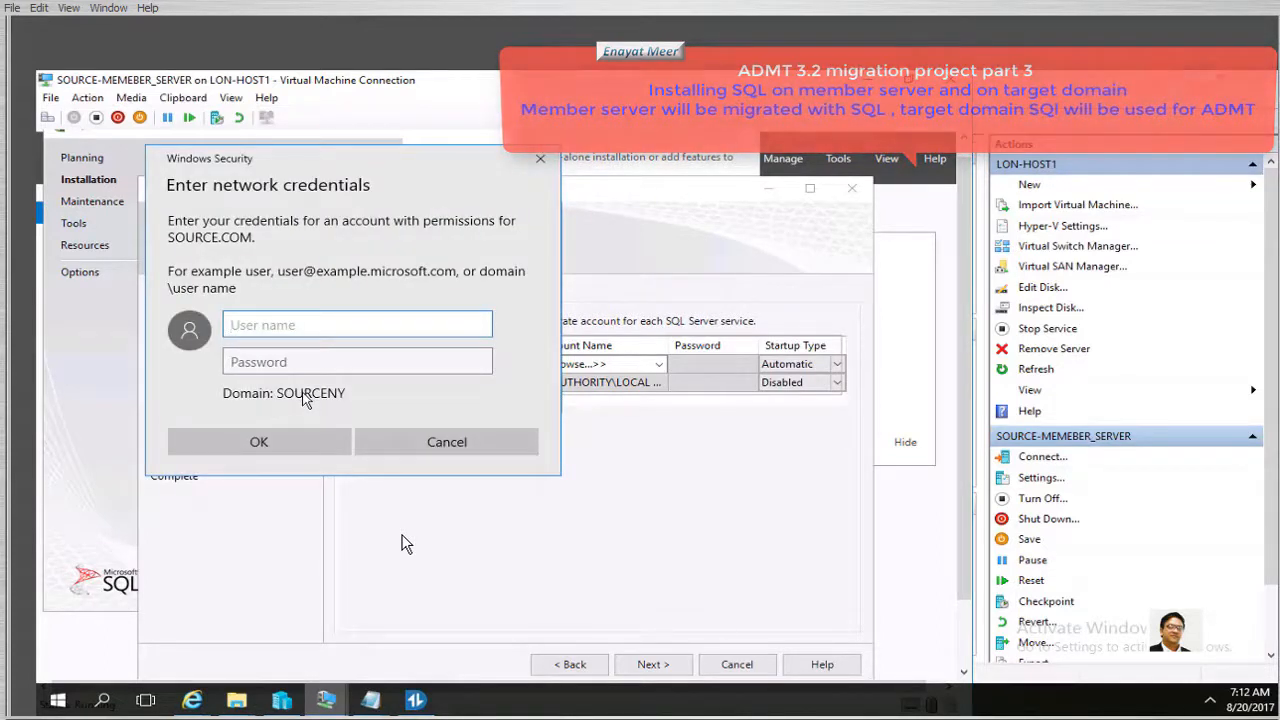
pyautogui.write('administrator')
pyautogui.press('Tab')
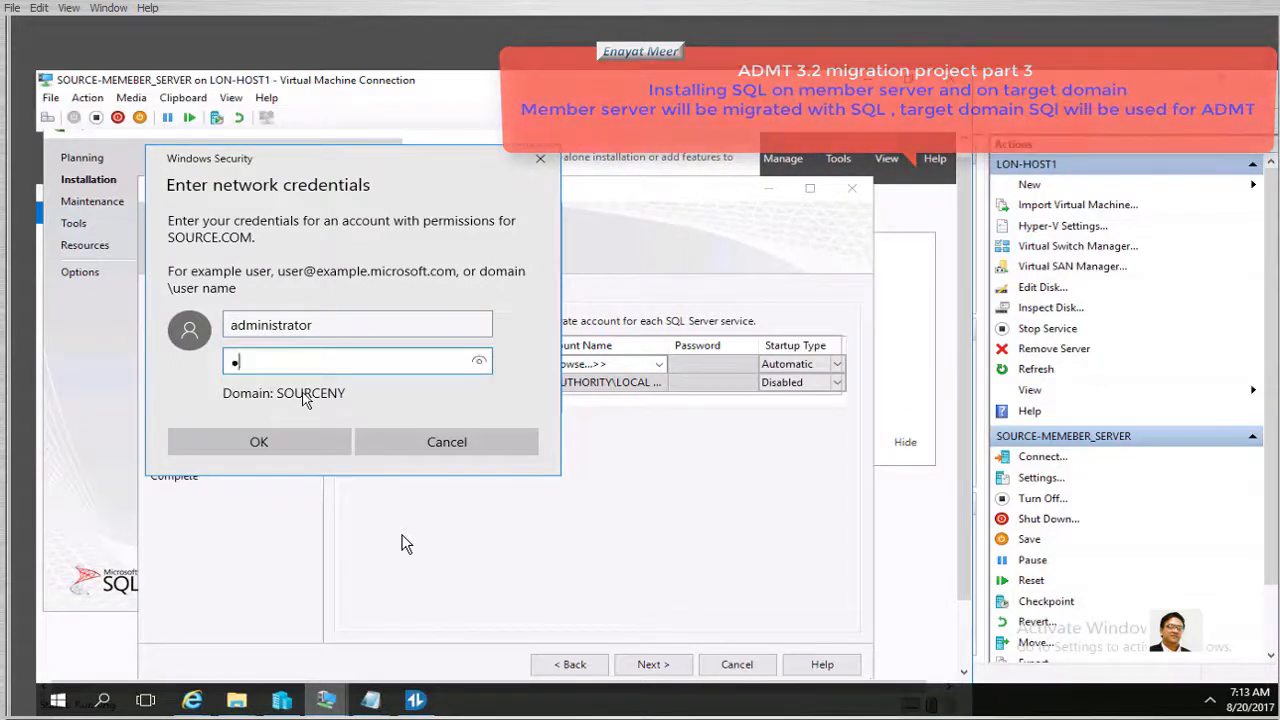
pyautogui.write('P')
pyautogui.write('a$$w0rd')
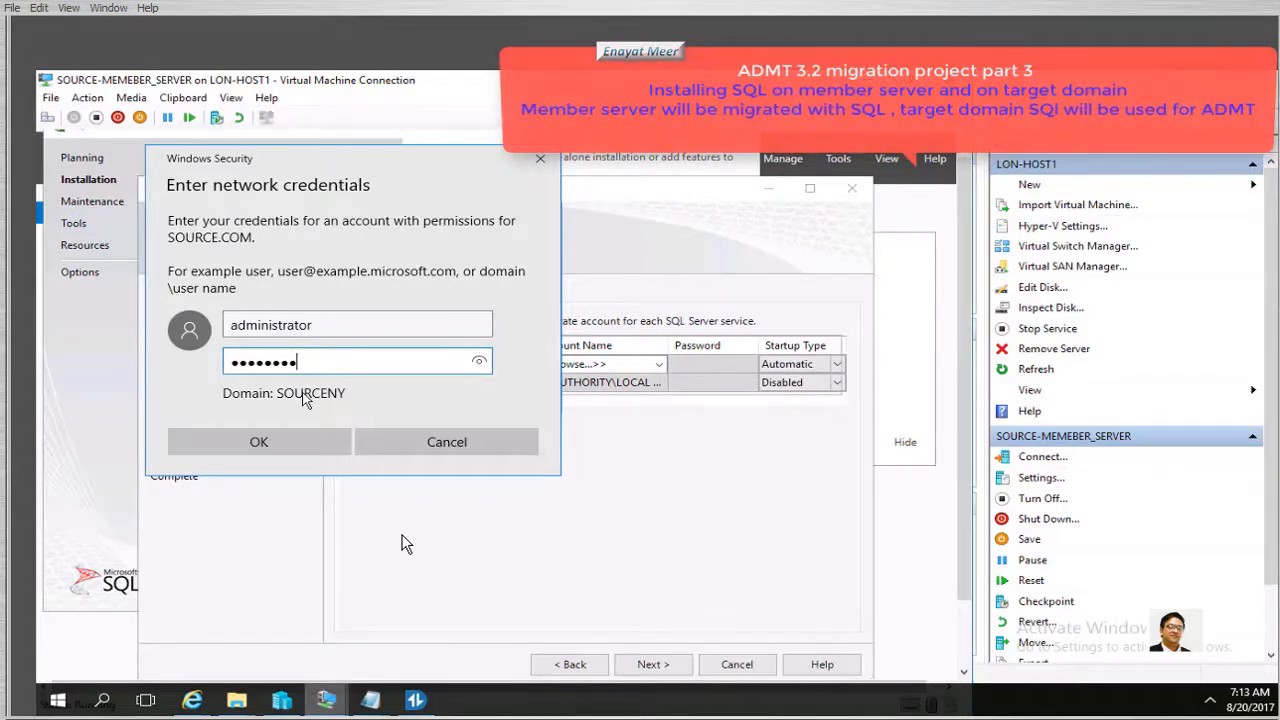
pyautogui.click(286, 451)
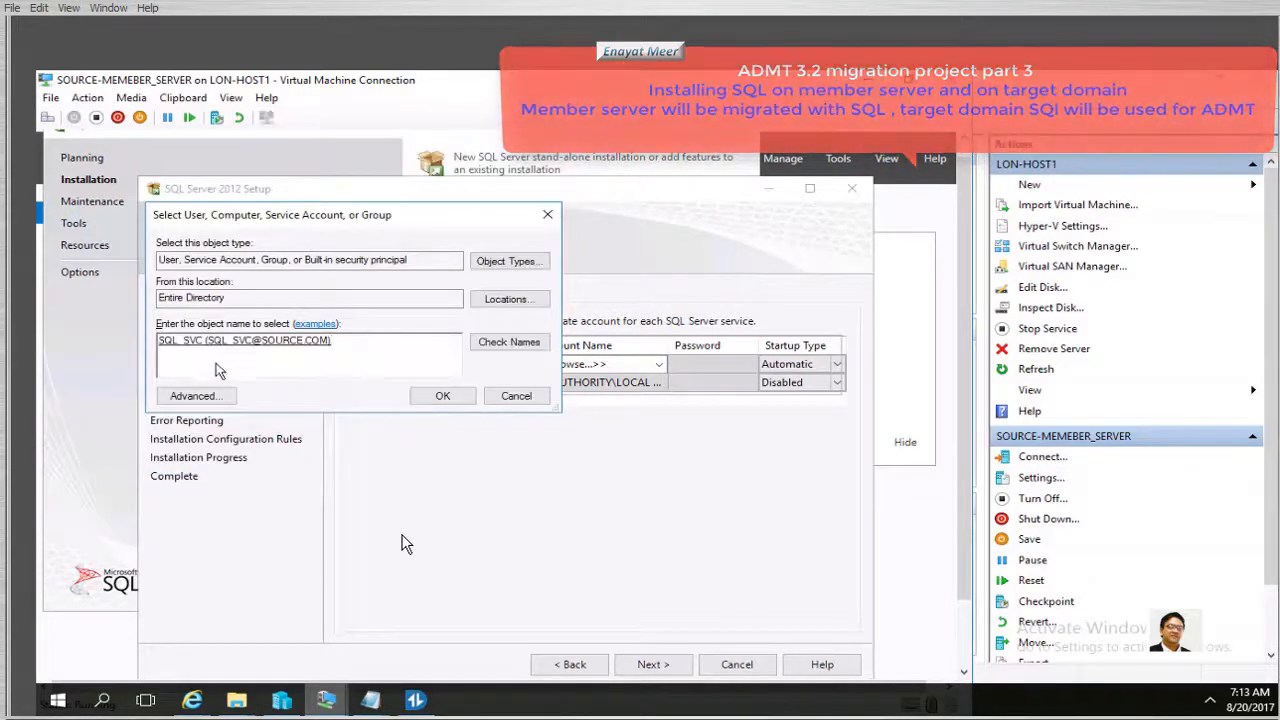
pyautogui.click(443, 396)
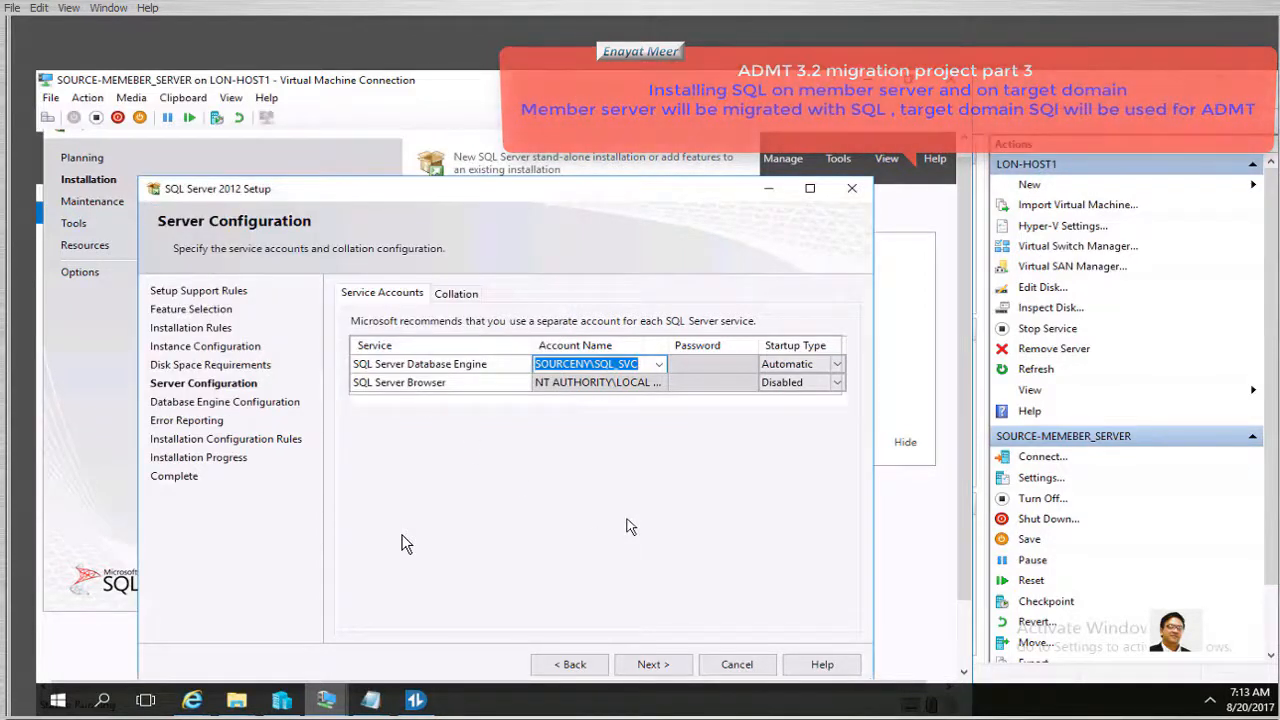
# Enter the SQL_SVC account password, continue to Database Engine Configuration, and return to Hyper-V Manager
pyautogui.click(708, 372)
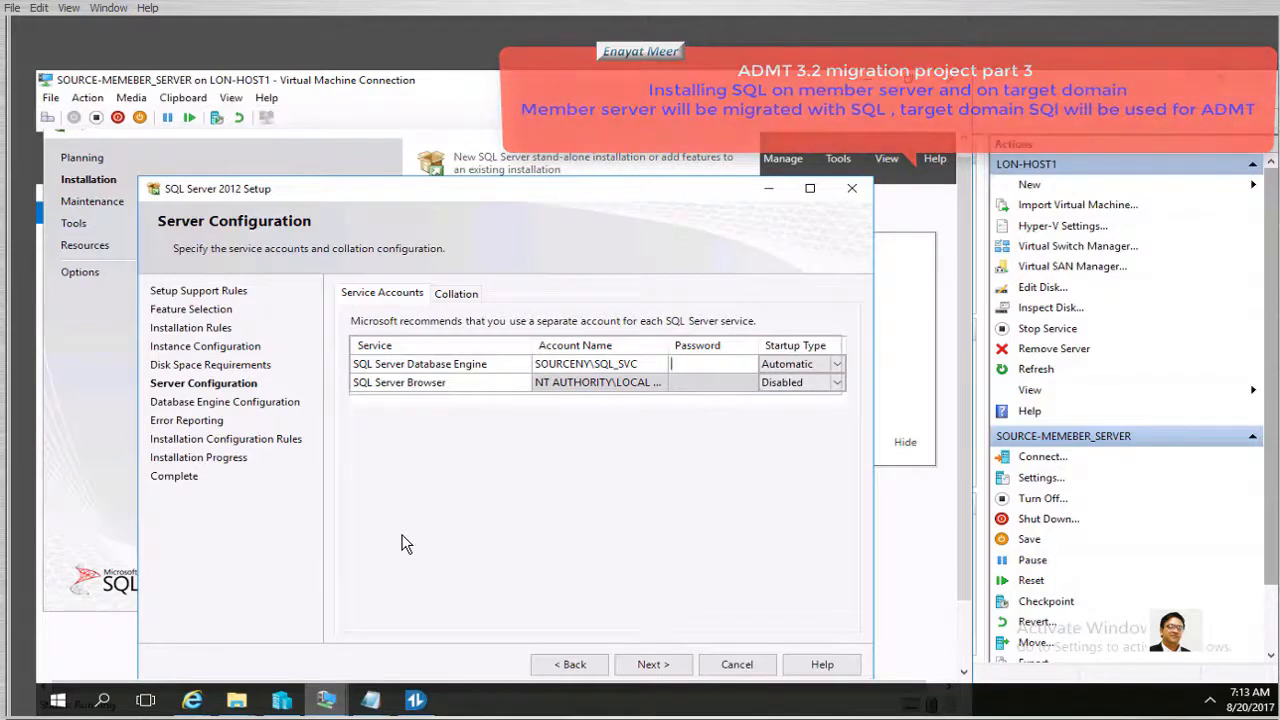
pyautogui.write('●●●●●●●●')
pyautogui.click(688, 384)
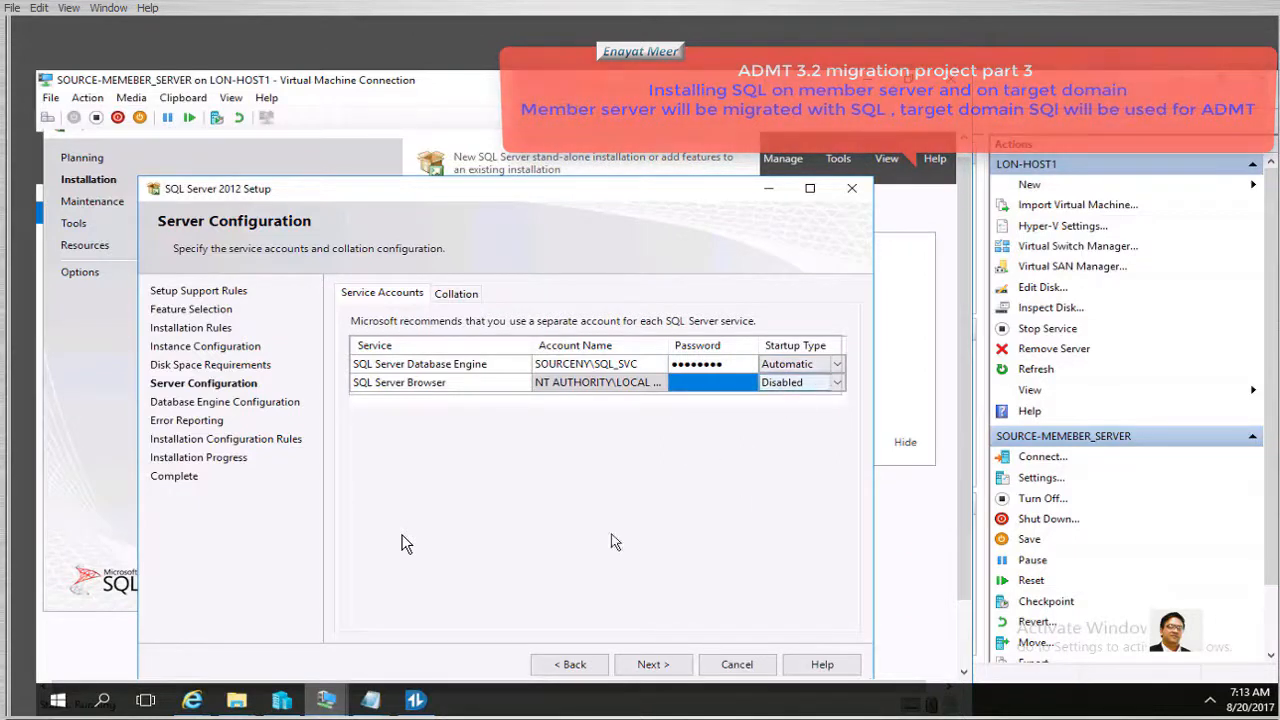
pyautogui.click(651, 665)
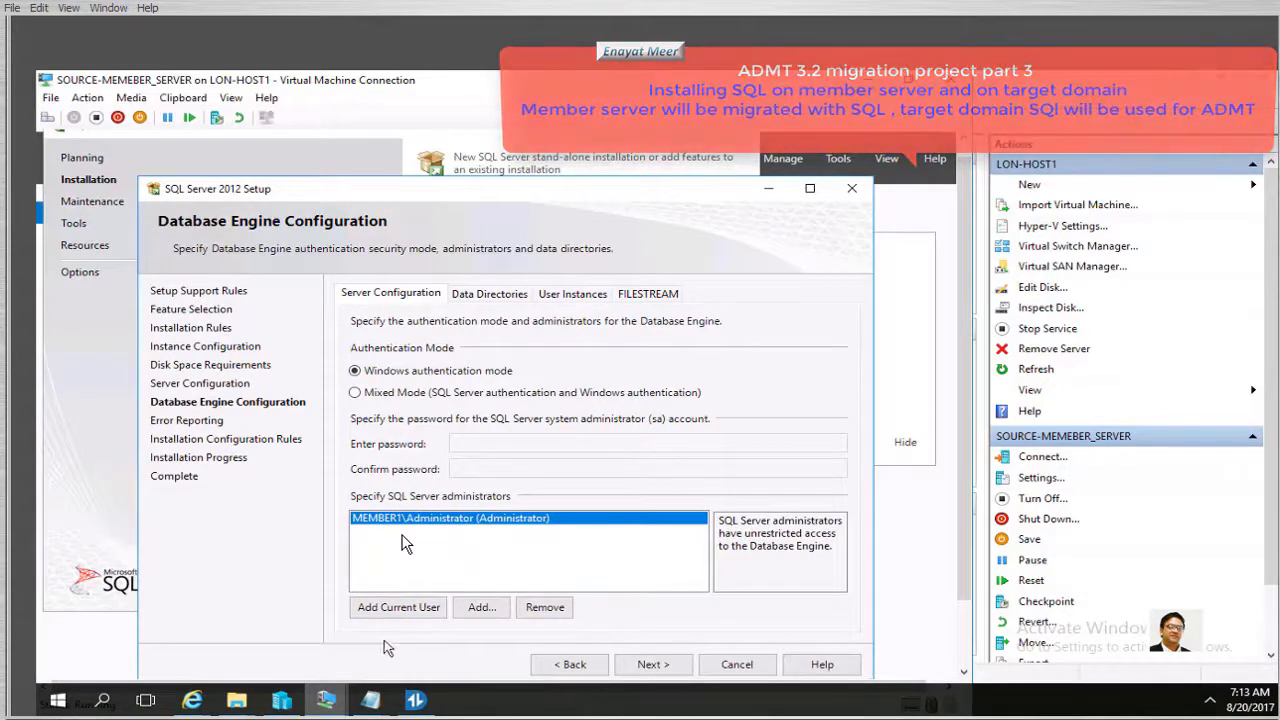
pyautogui.click(283, 703)
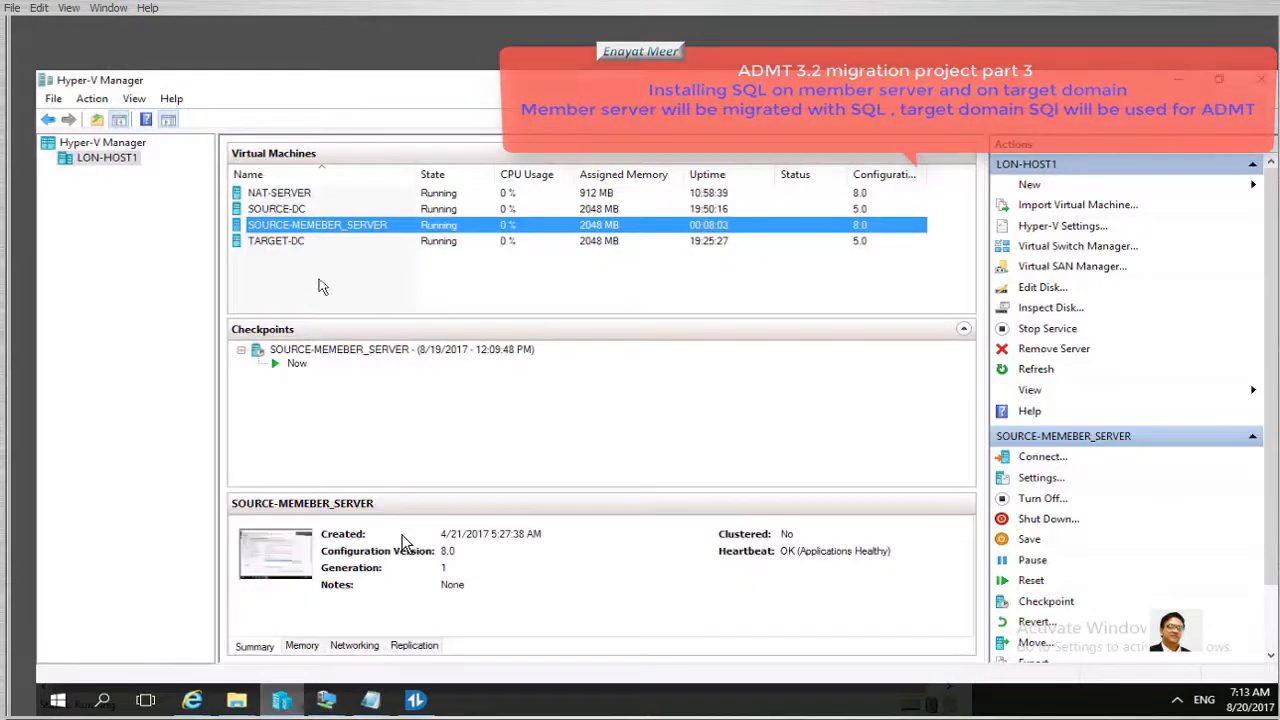
# Connect to SOURCE-DC and reposition the Active Directory Users and Computers window
pyautogui.doubleClick(286, 210)
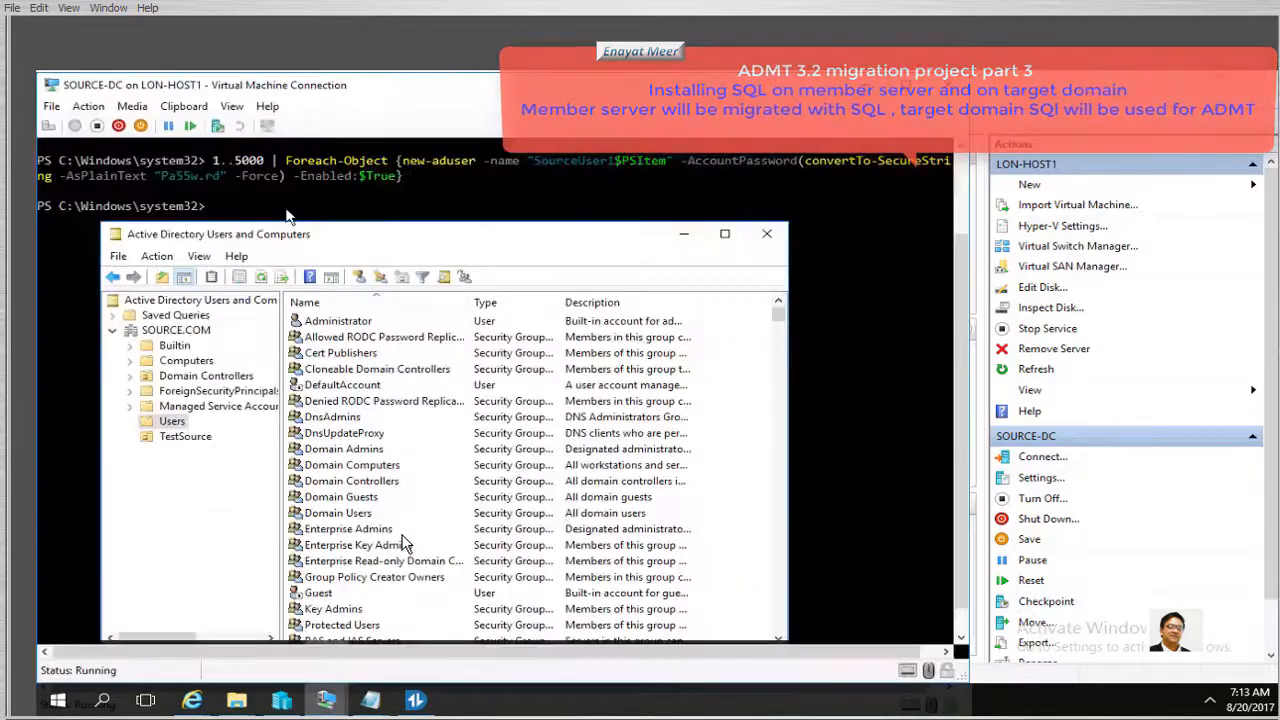
pyautogui.click(363, 243)
pyautogui.moveTo(363, 243); pyautogui.dragTo(437, 218)
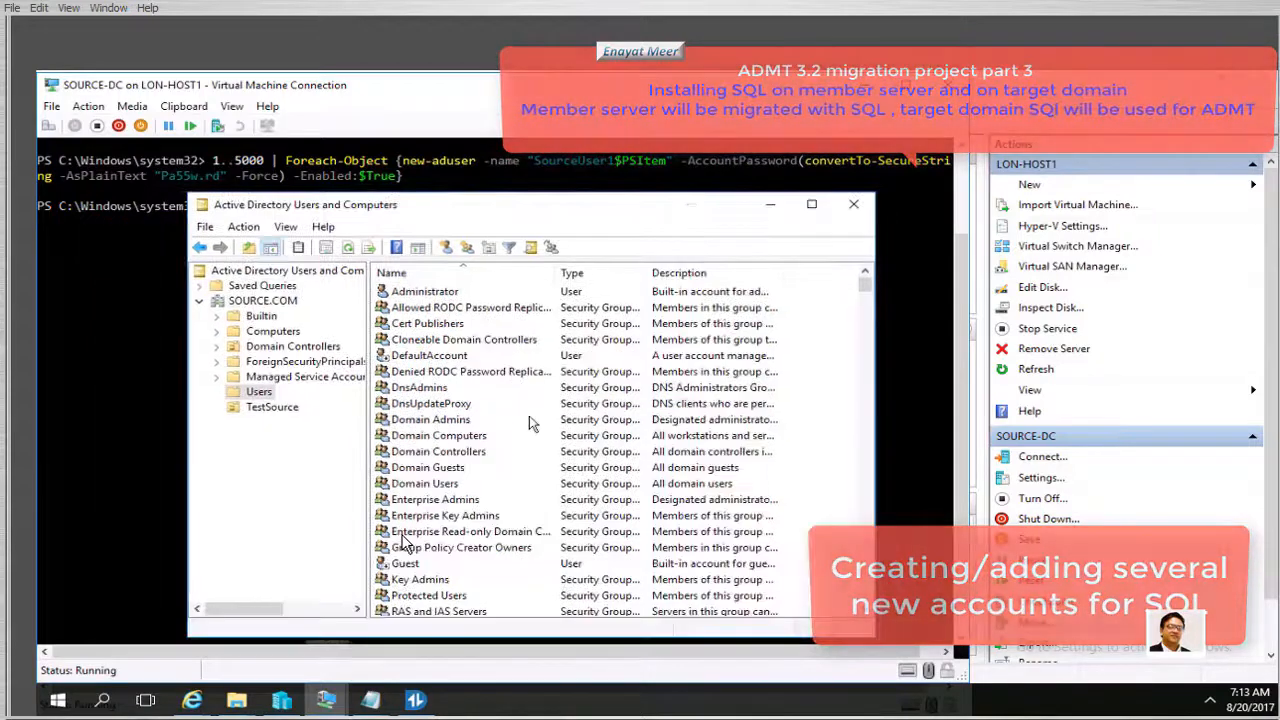
# Create a new SOURCE.COM user whose password never expires and needs no change at logon
pyautogui.click(262, 301)
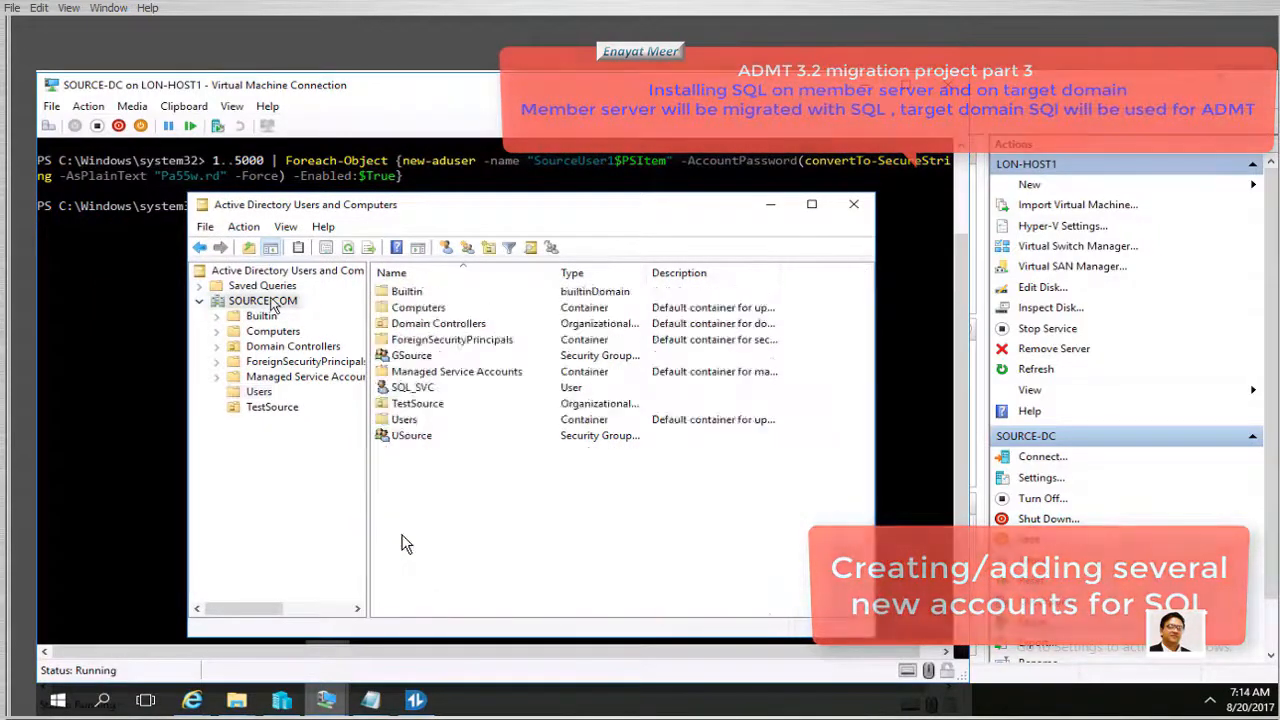
pyautogui.rightClick(268, 302)
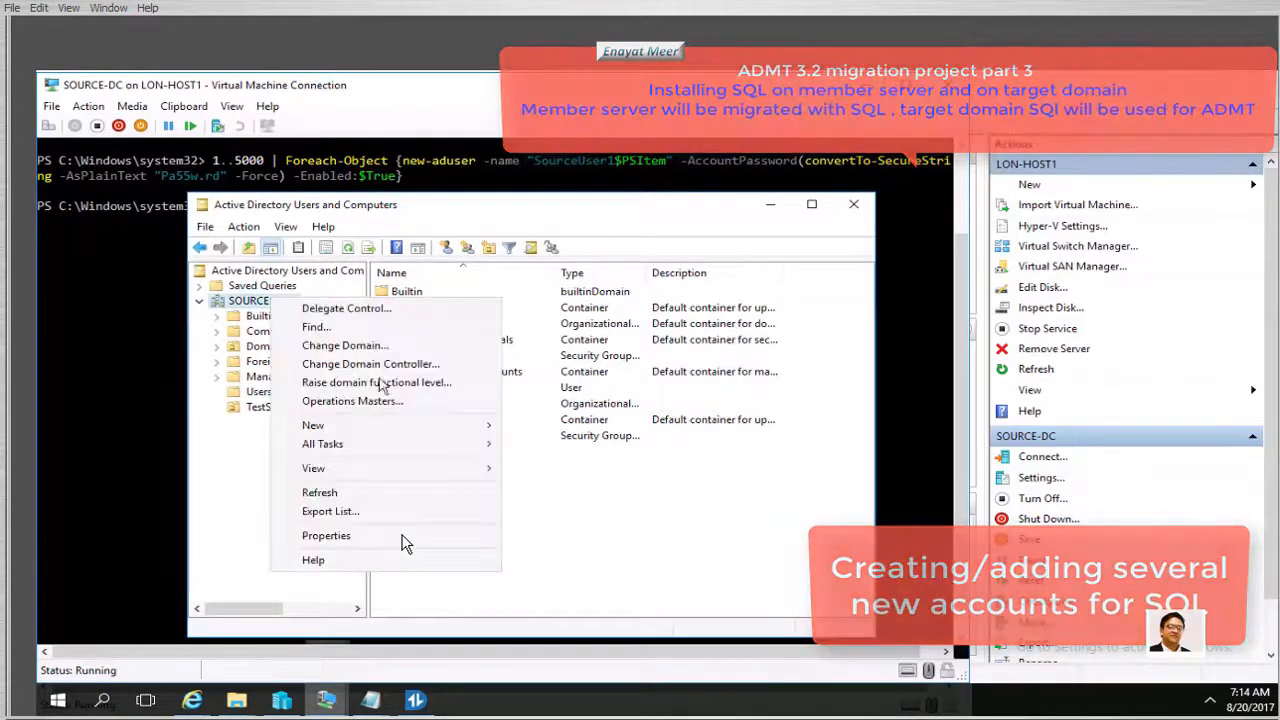
pyautogui.moveTo(400, 425)
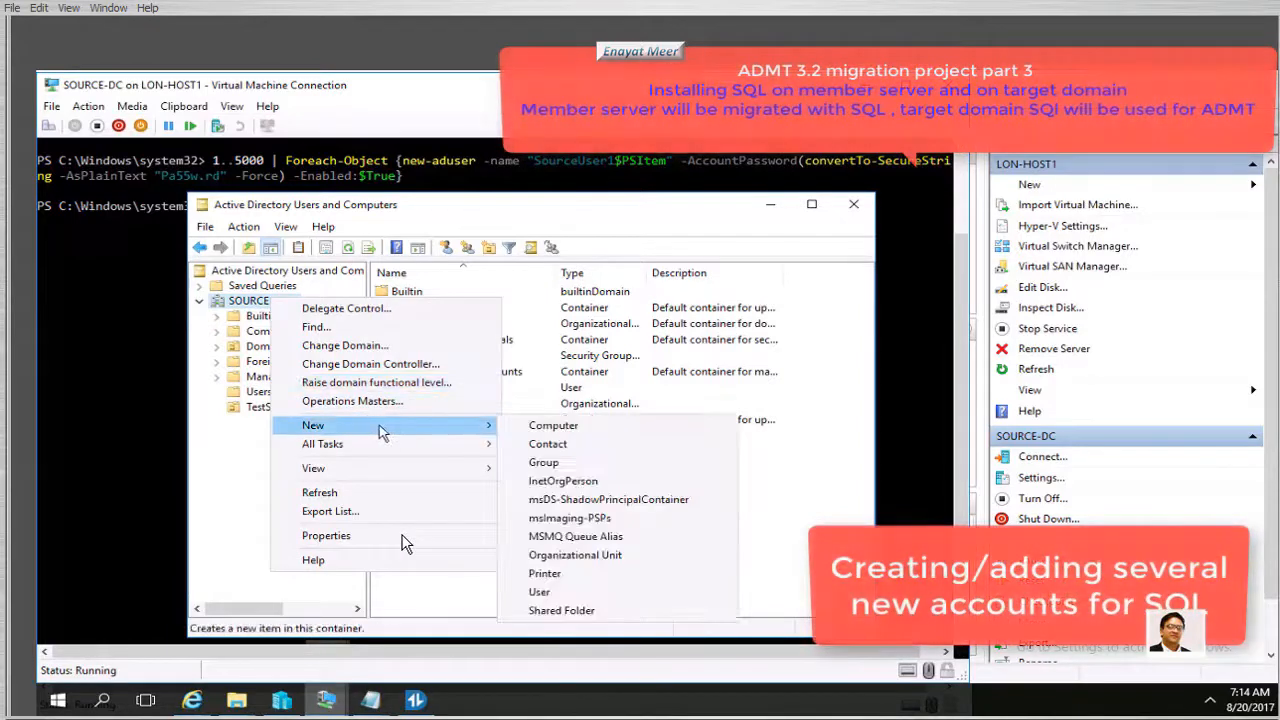
pyautogui.click(540, 593)
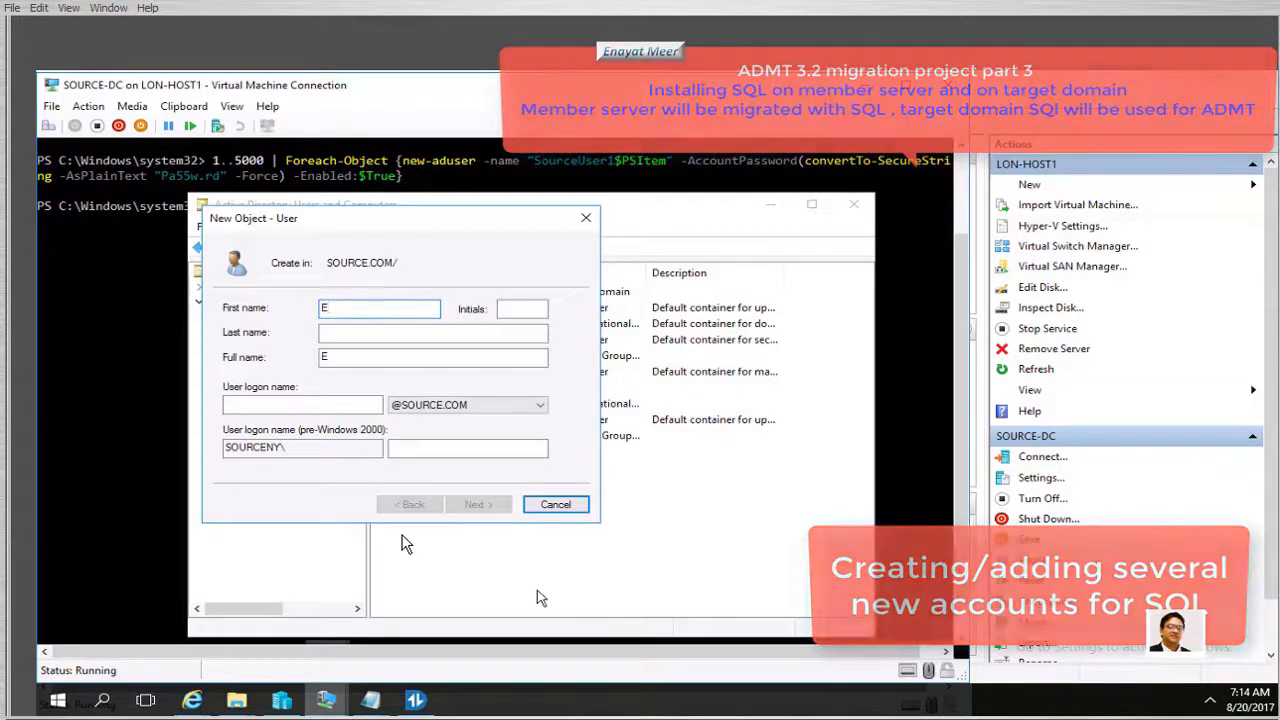
pyautogui.write('Emeer')
pyautogui.click(337, 413)
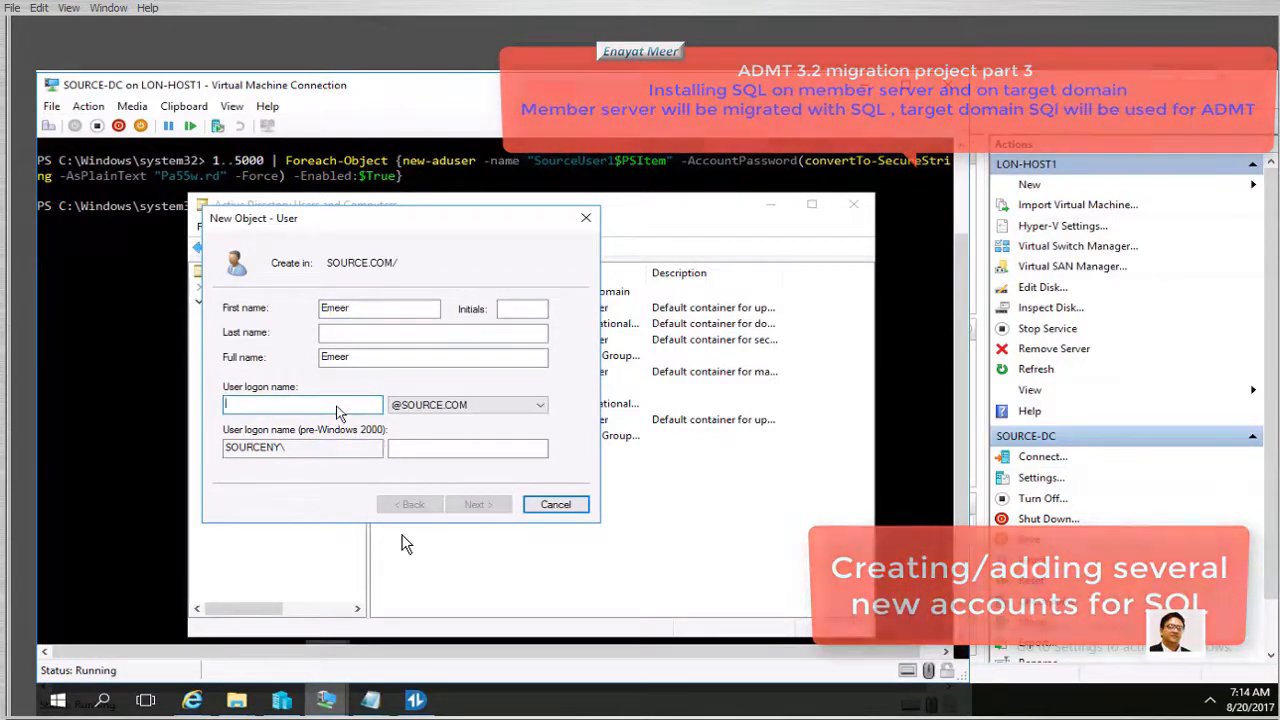
pyautogui.write('Emeer')
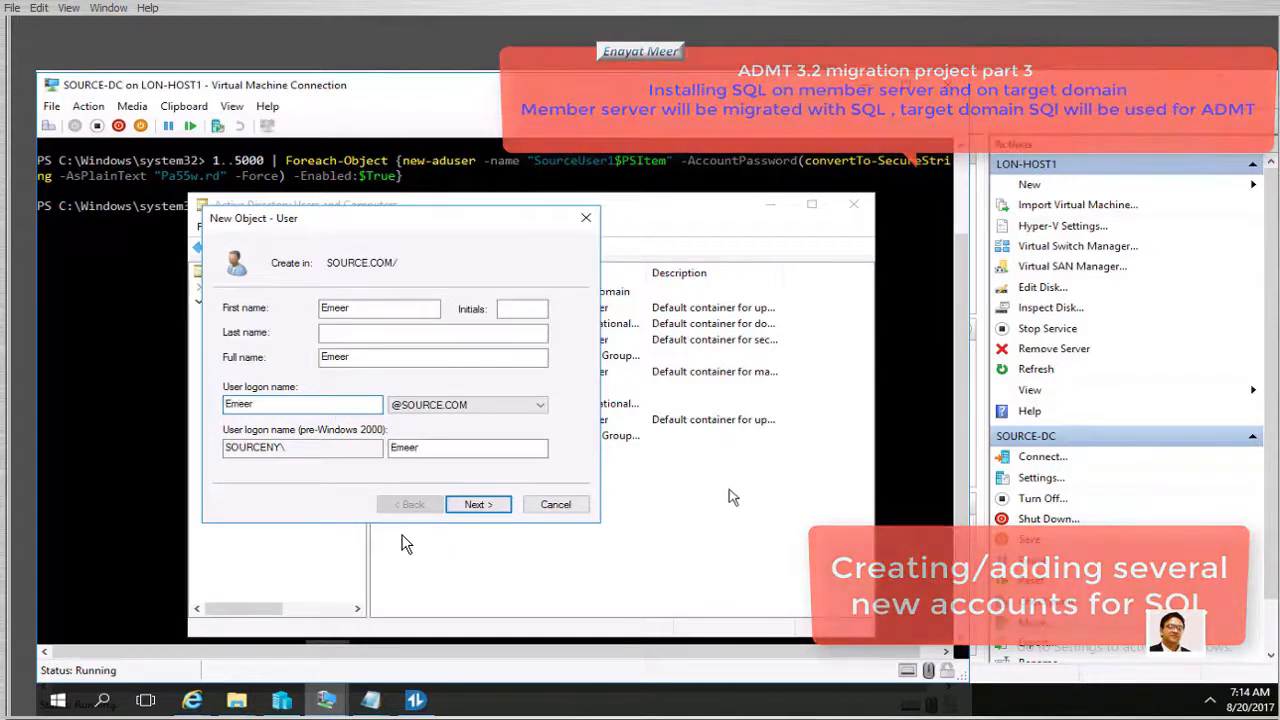
pyautogui.click(476, 504)
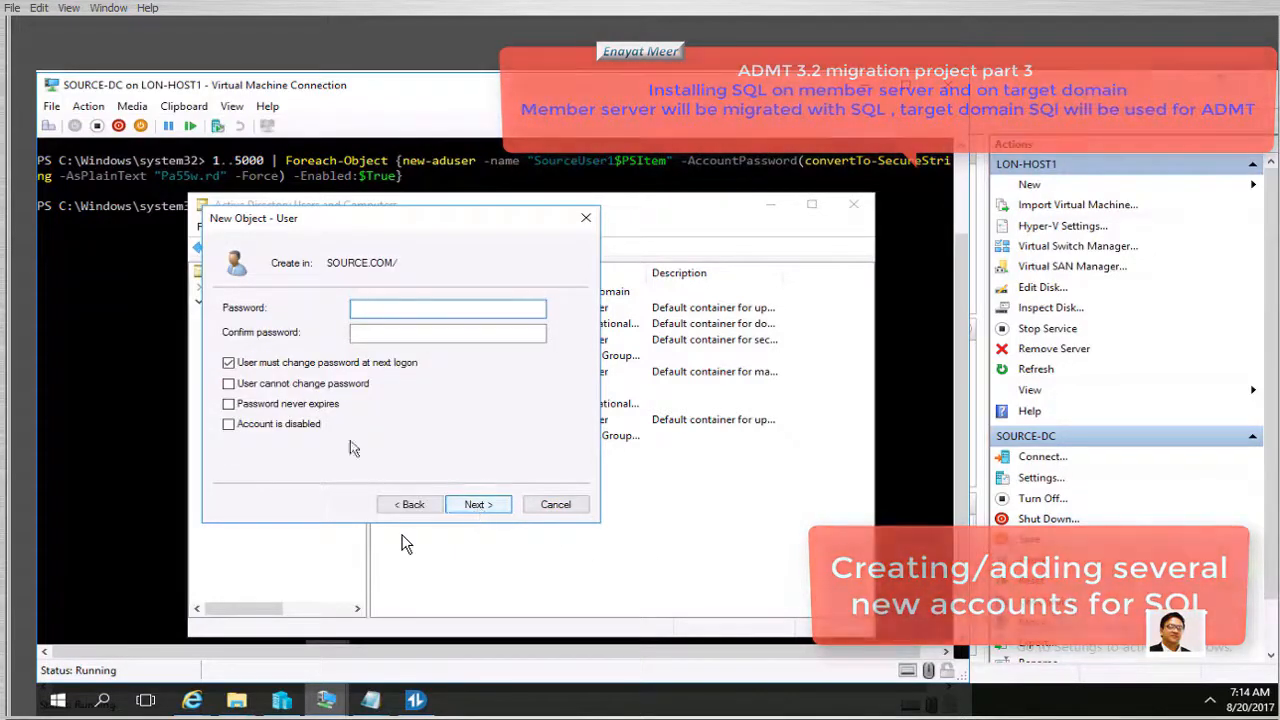
pyautogui.click(228, 363)
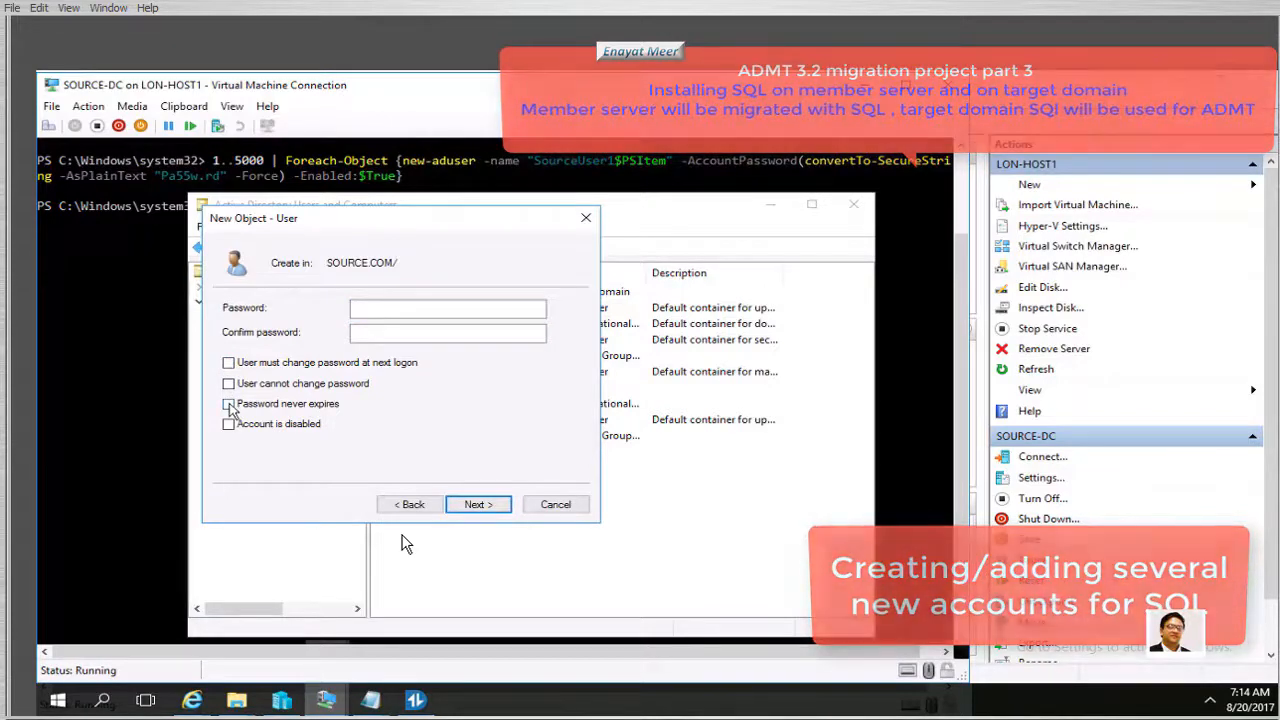
pyautogui.click(228, 404)
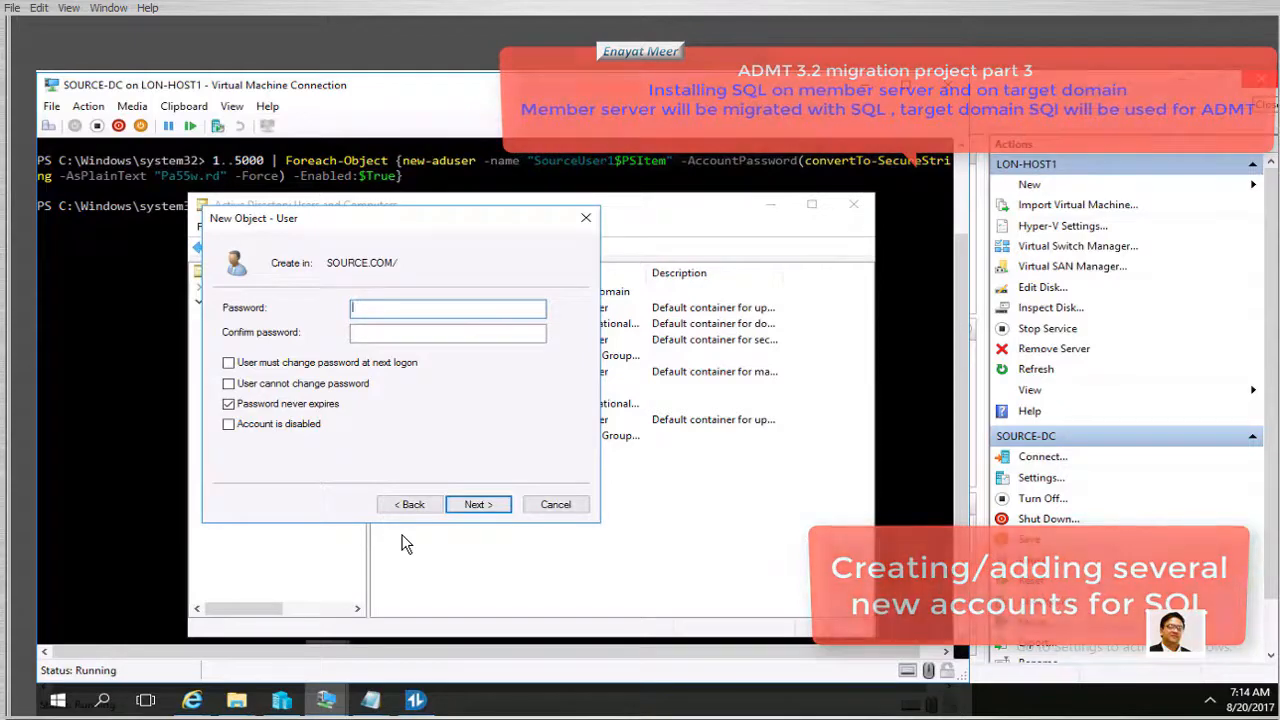
pyautogui.click(478, 504)
pyautogui.click(478, 505)
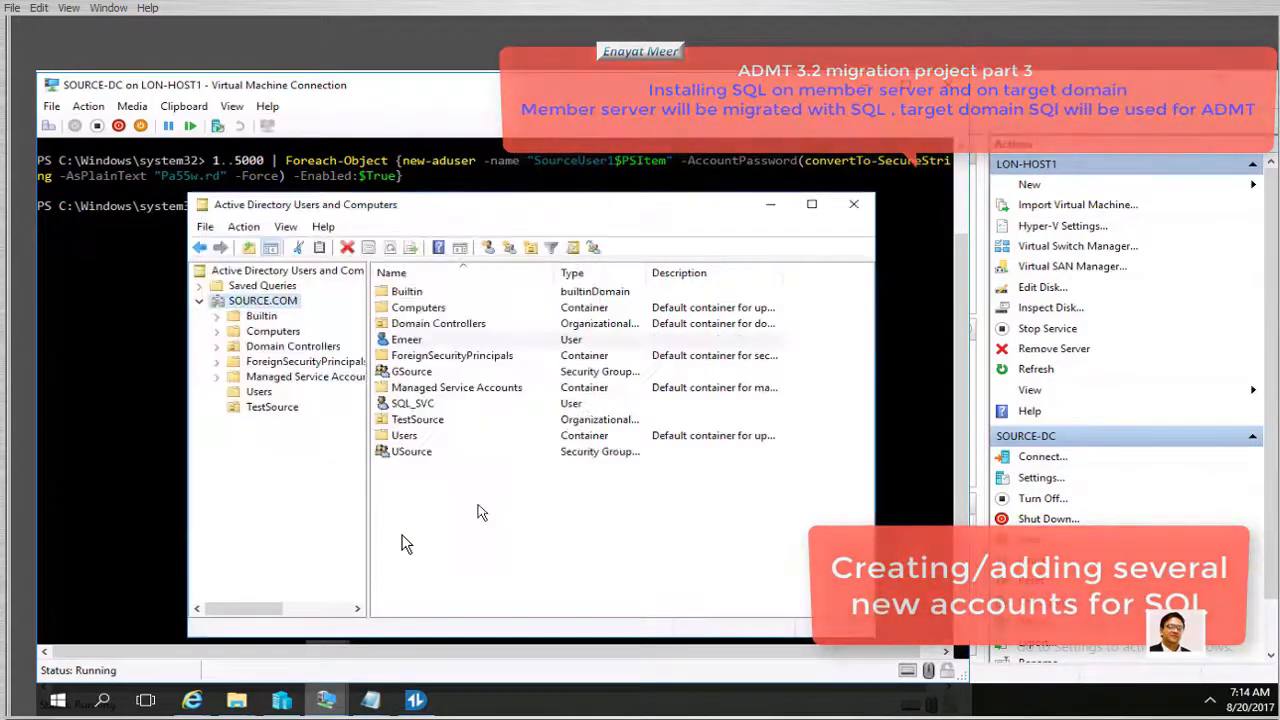
# Add the existing user account to the Domain Admins group and apply the change
pyautogui.rightClick(408, 340)
pyautogui.click(463, 573)
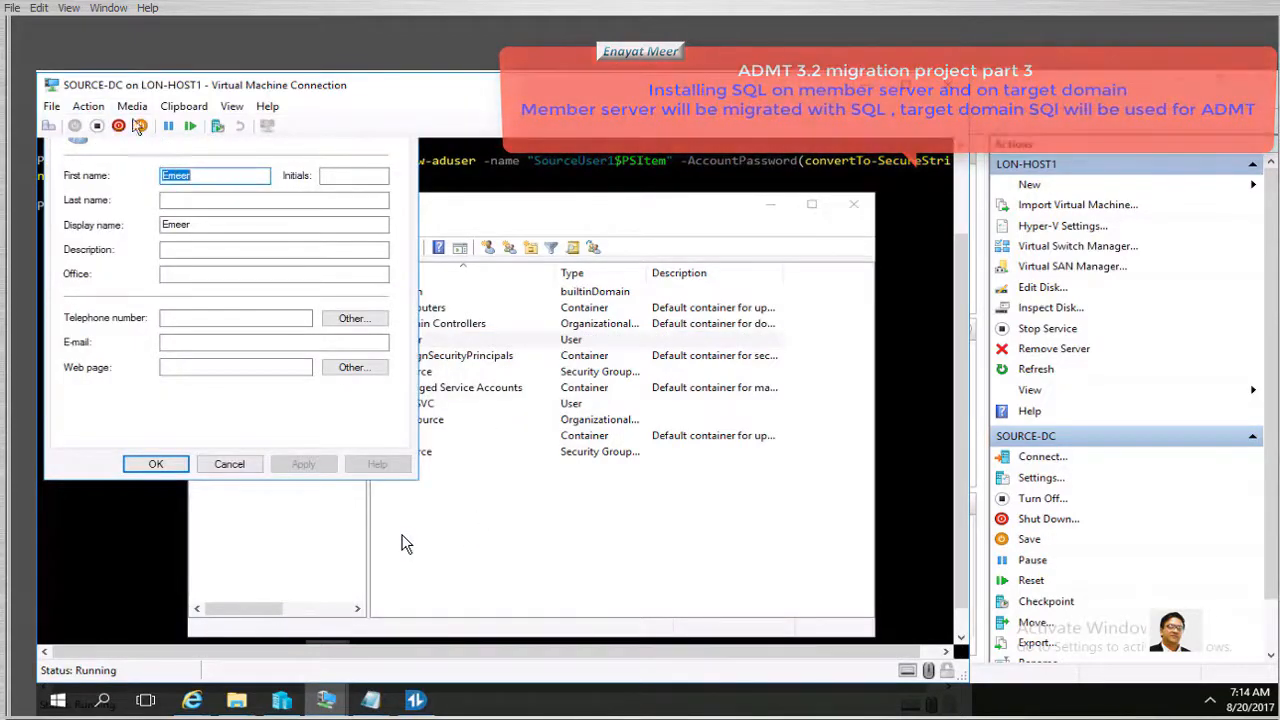
pyautogui.moveTo(967, 278); pyautogui.dragTo(967, 198)
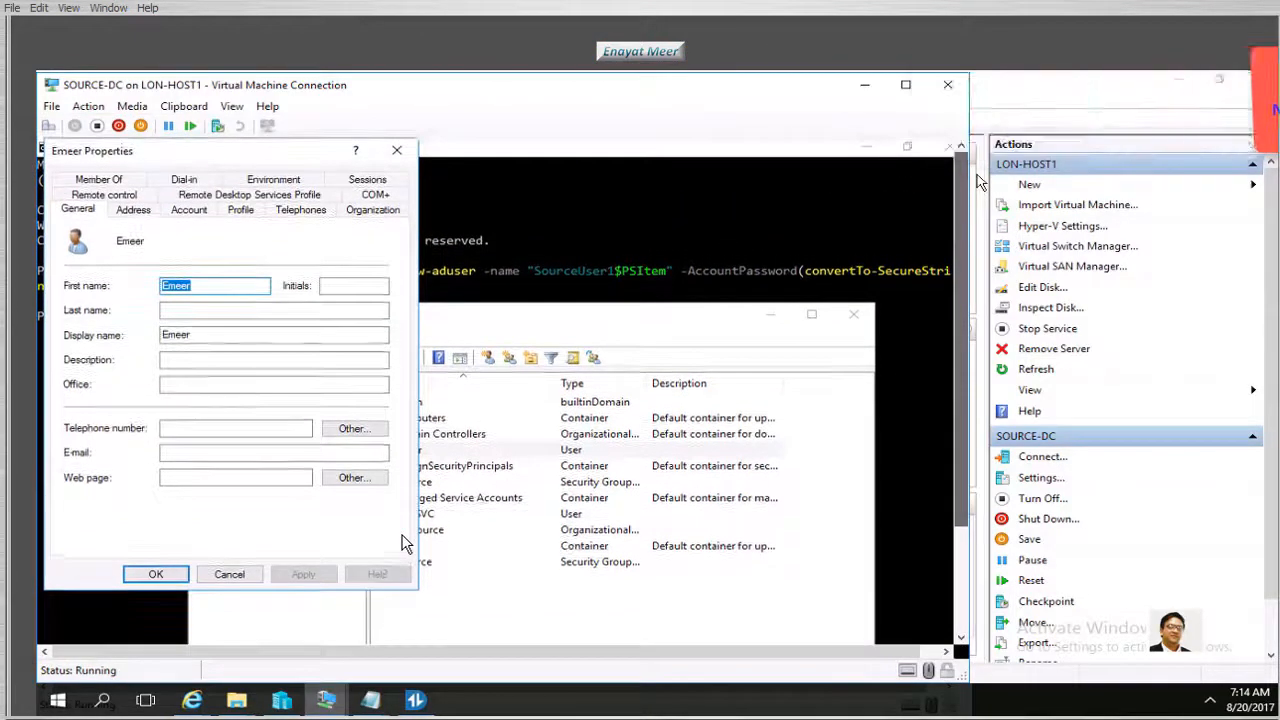
pyautogui.click(99, 180)
pyautogui.click(92, 414)
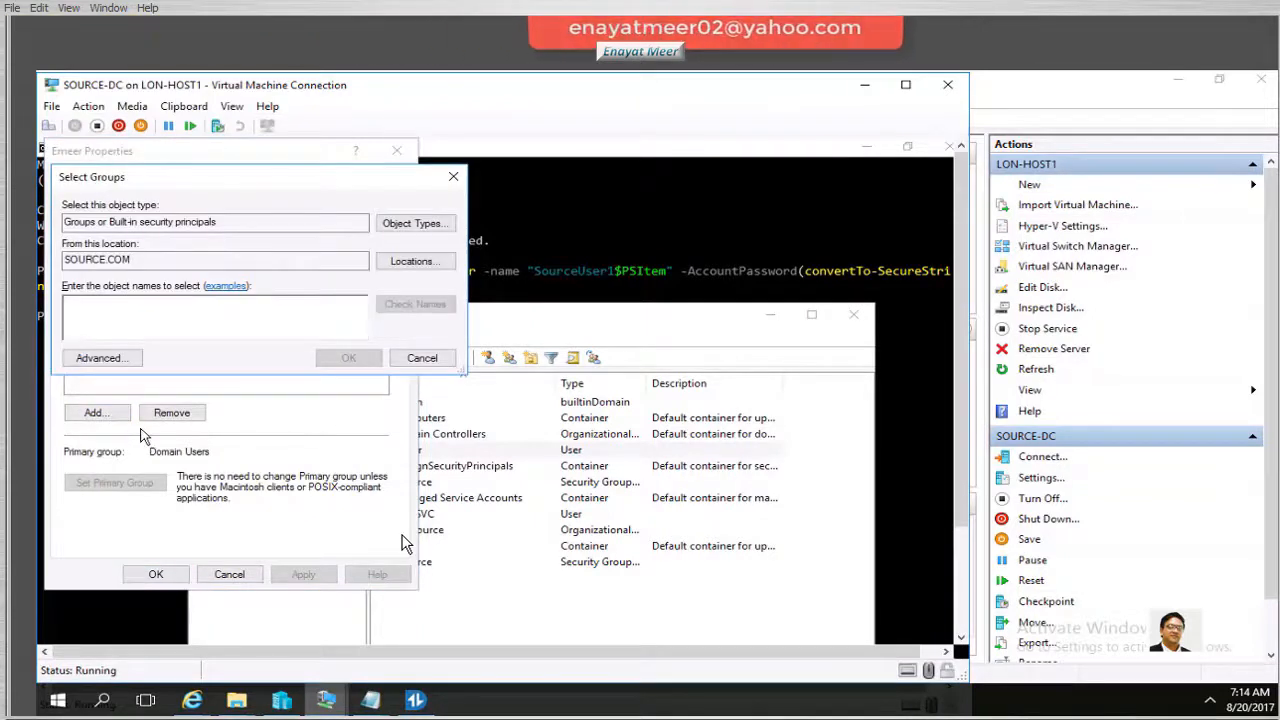
pyautogui.write('domain admins')
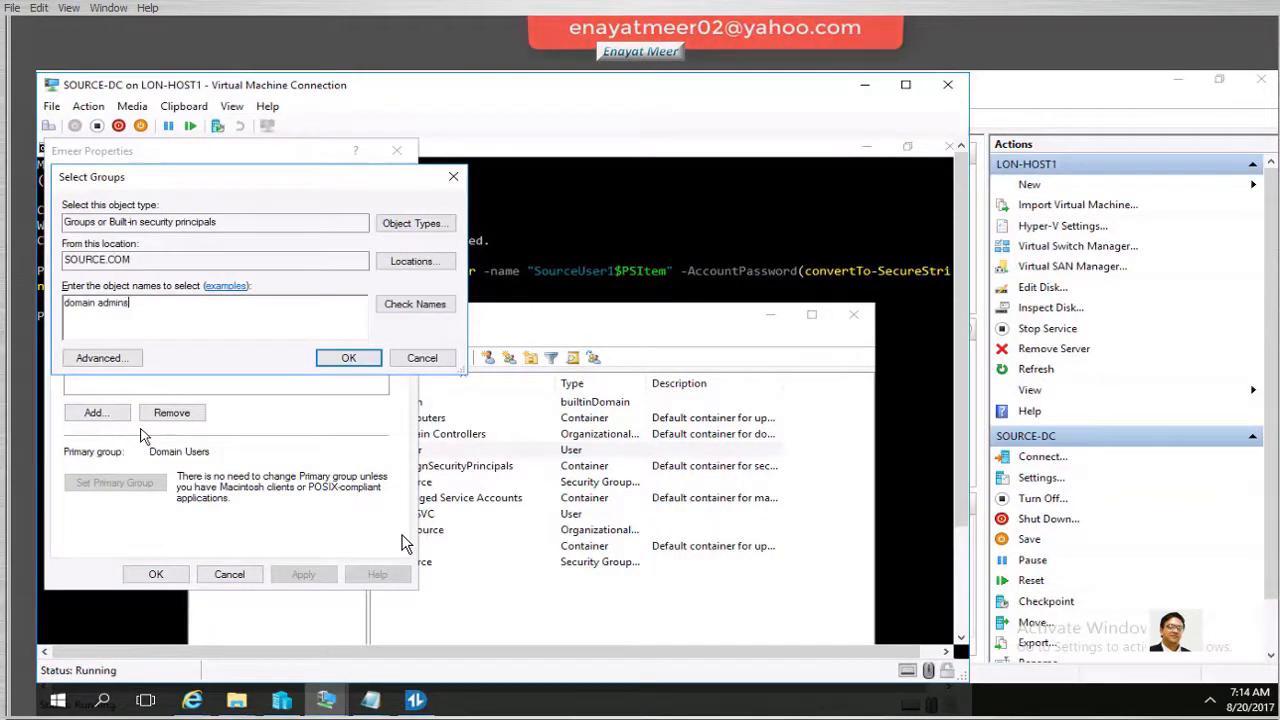
pyautogui.click(410, 305)
pyautogui.click(350, 360)
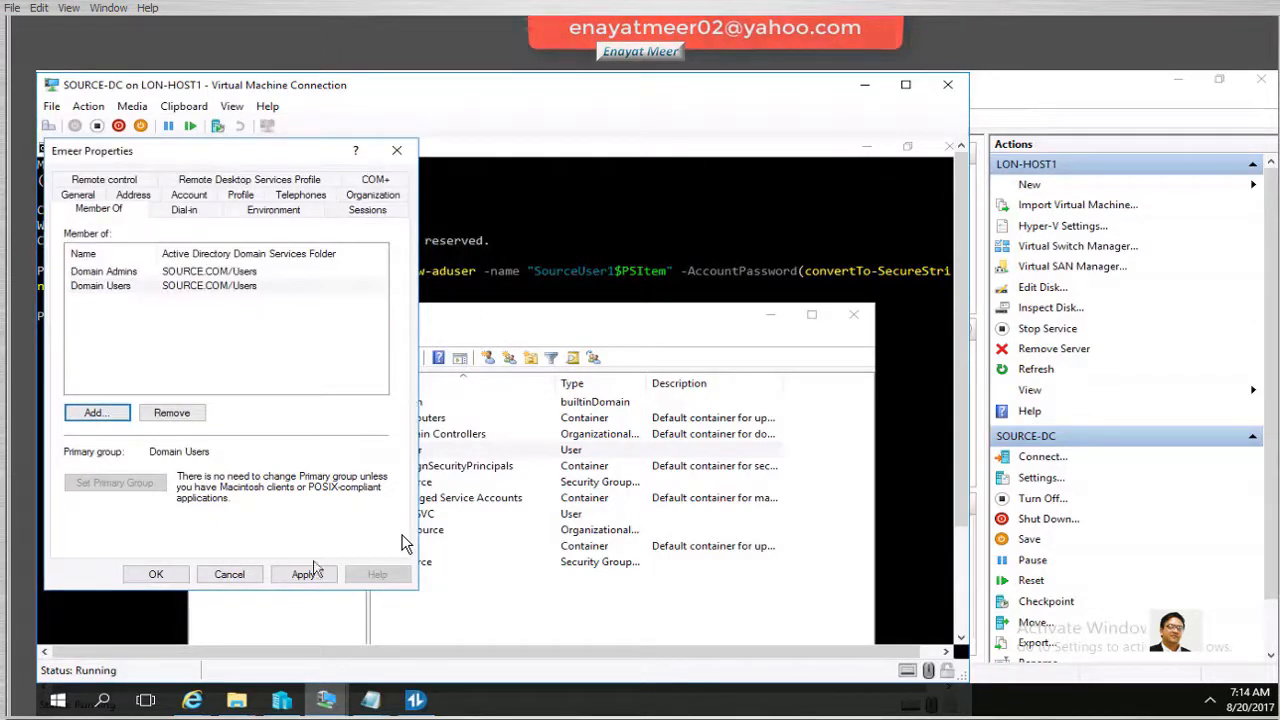
pyautogui.click(303, 574)
pyautogui.click(156, 575)
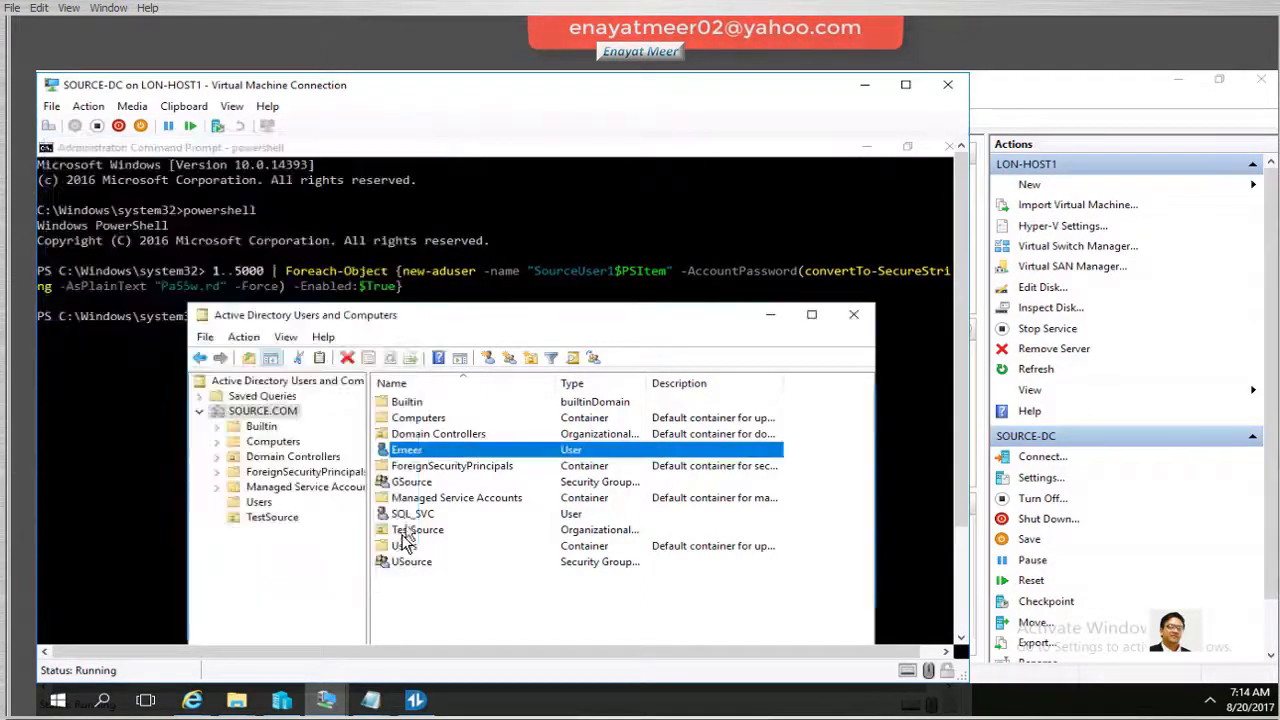
pyautogui.rightClick(454, 452)
# Copy the admin user into a new user named 'backup' with its own password
pyautogui.click(458, 462)
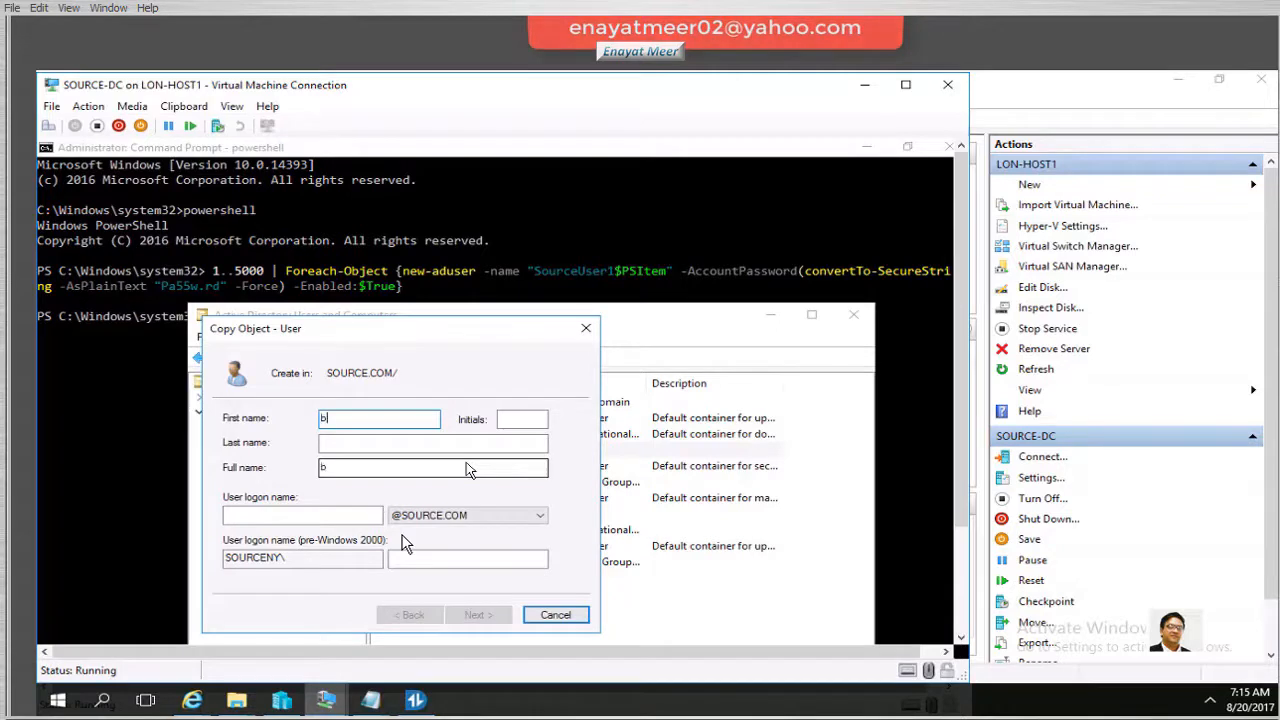
pyautogui.click(304, 518)
pyautogui.write('bac')
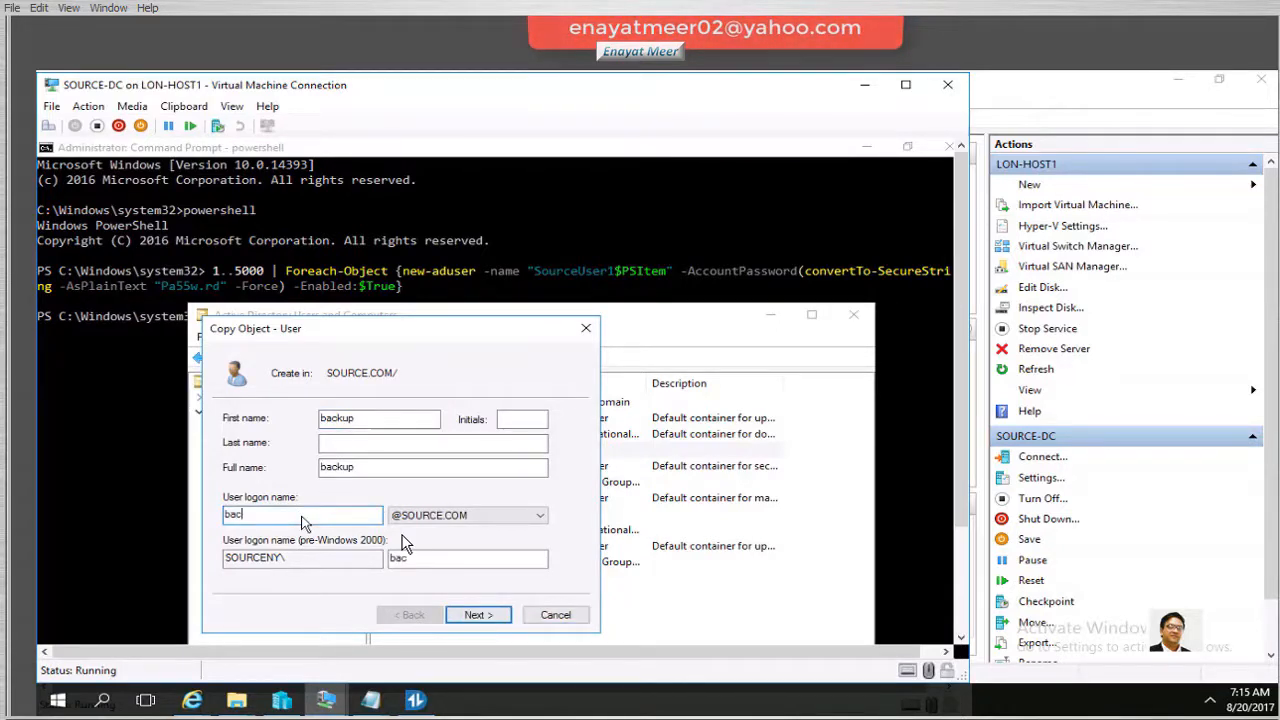
pyautogui.write('kup')
pyautogui.click(484, 616)
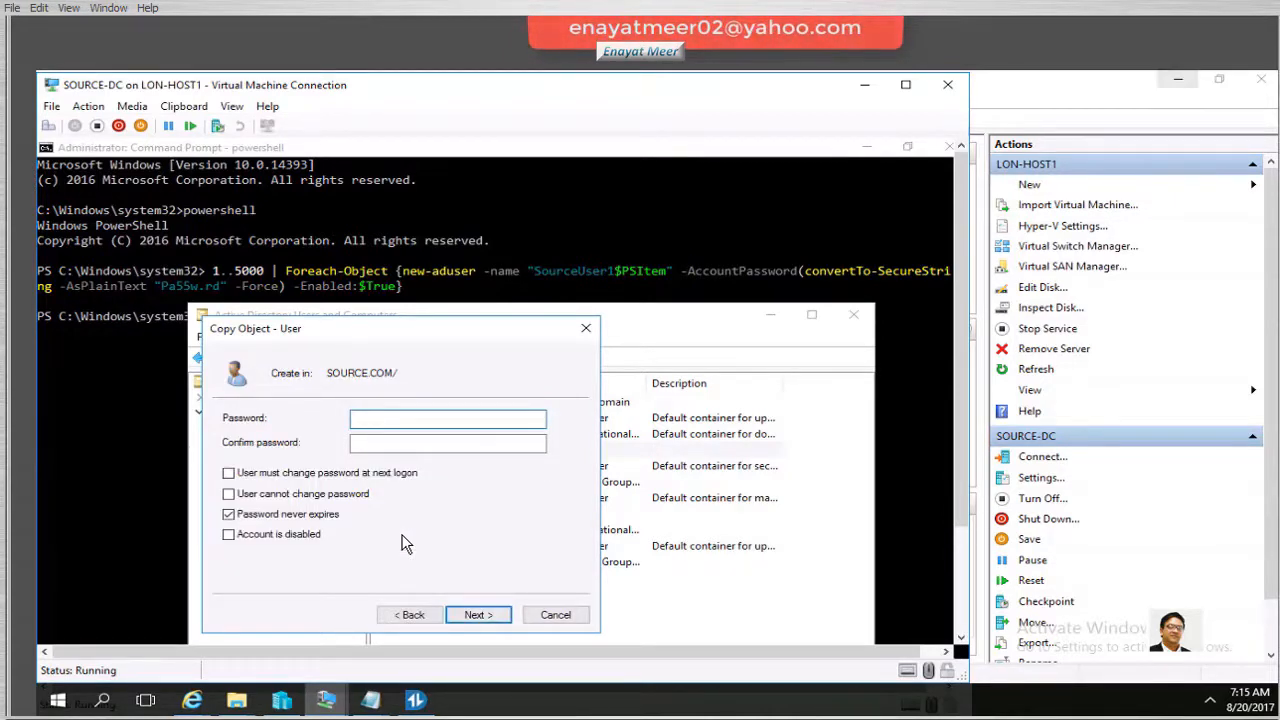
pyautogui.write('Pa55w.rd')
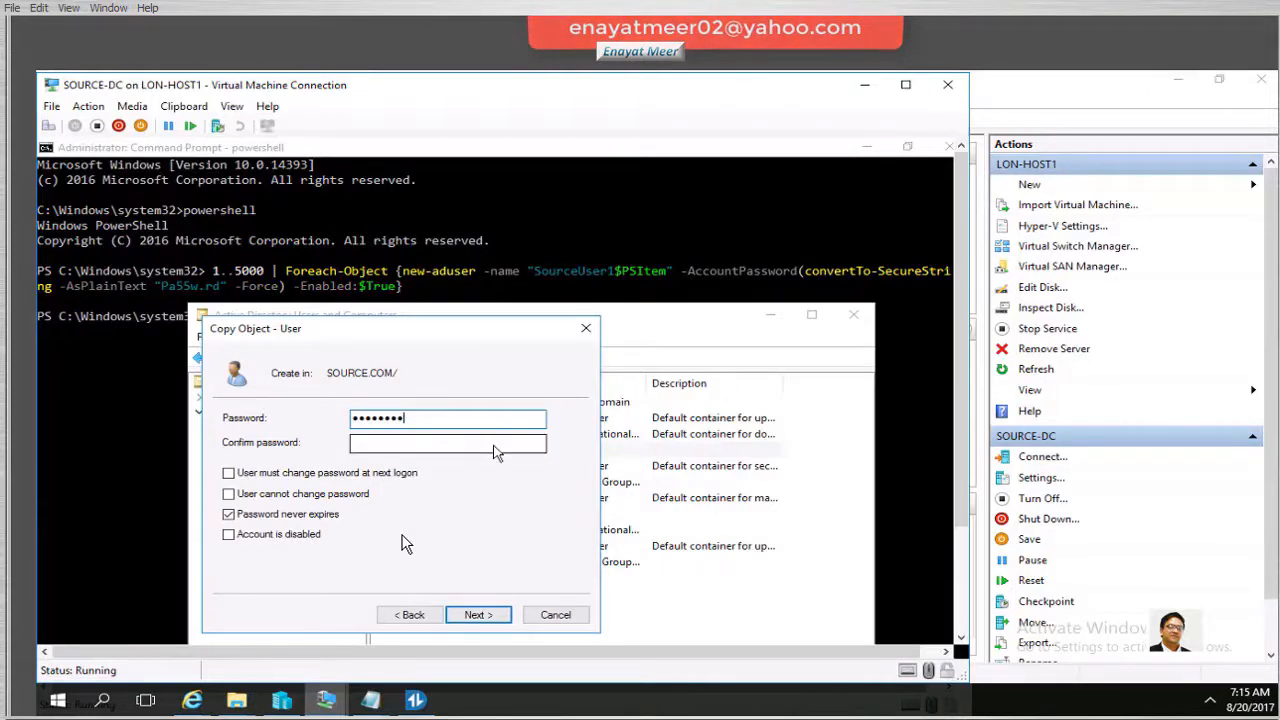
pyautogui.press('Tab')
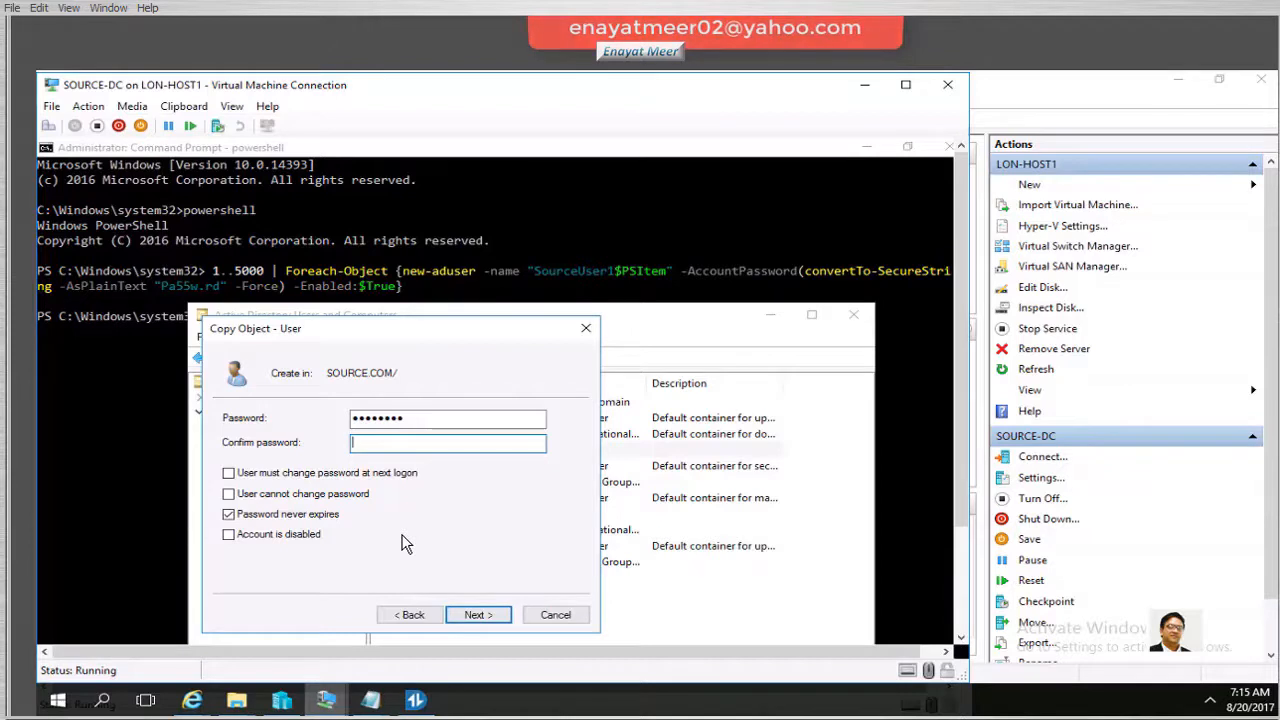
pyautogui.write('Pa55w.rd')
pyautogui.click(485, 615)
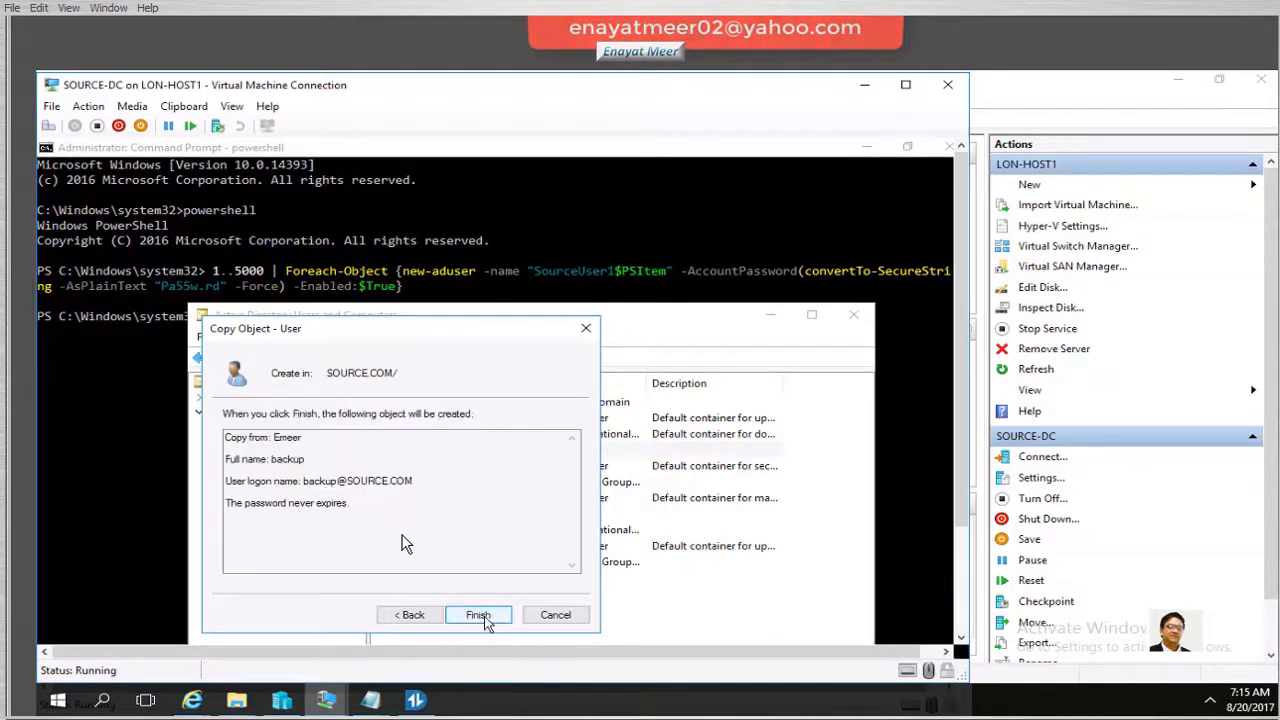
pyautogui.click(483, 616)
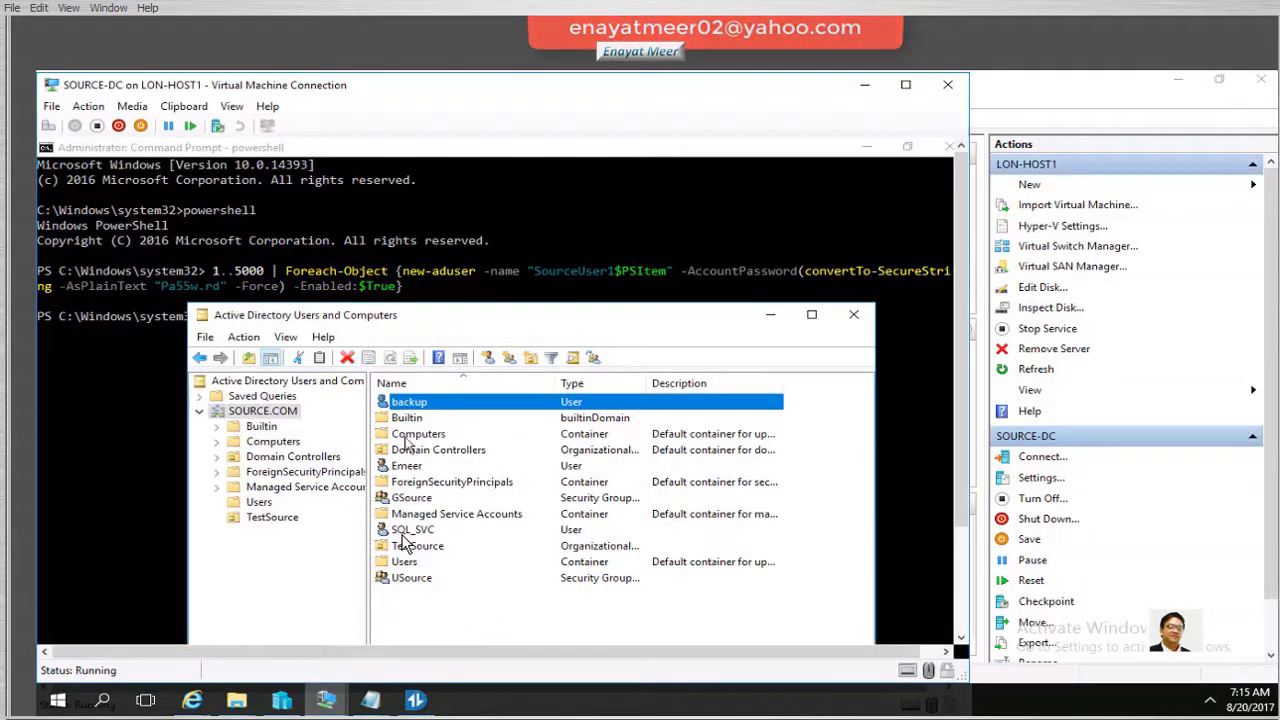
# Verify the backup user's group memberships in its Properties Member Of list
pyautogui.rightClick(430, 408)
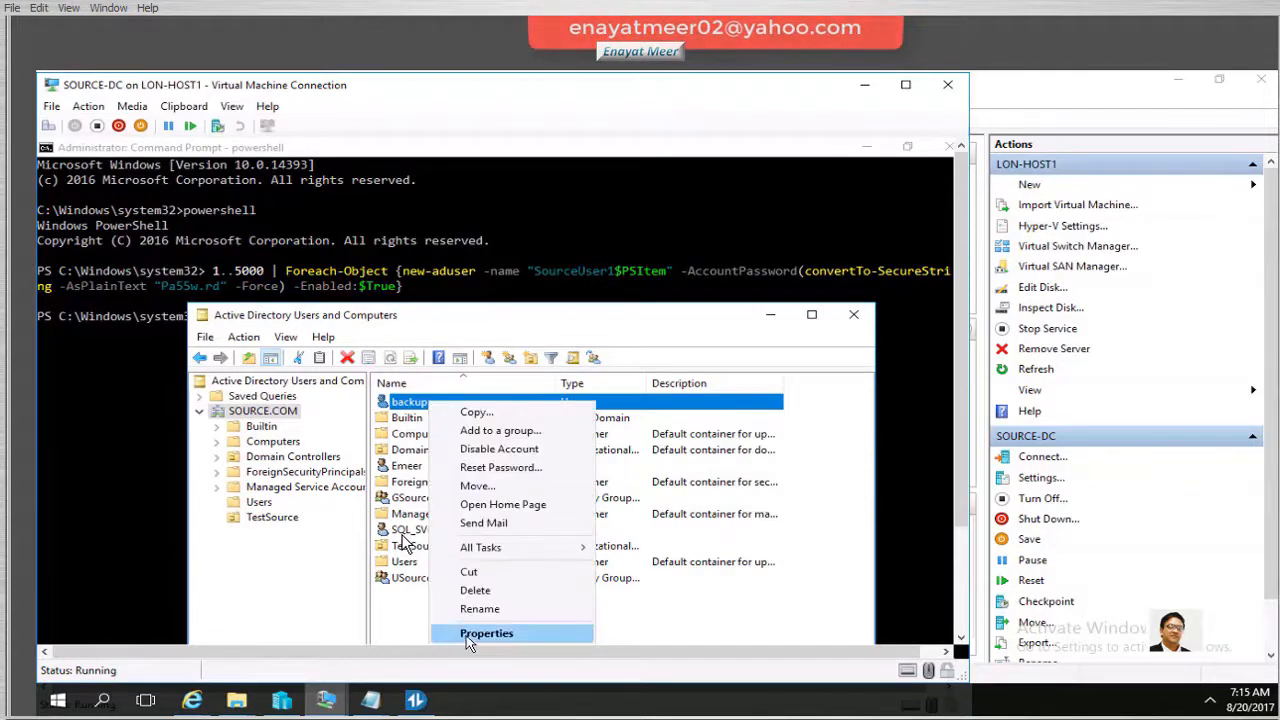
pyautogui.click(468, 633)
pyautogui.click(98, 179)
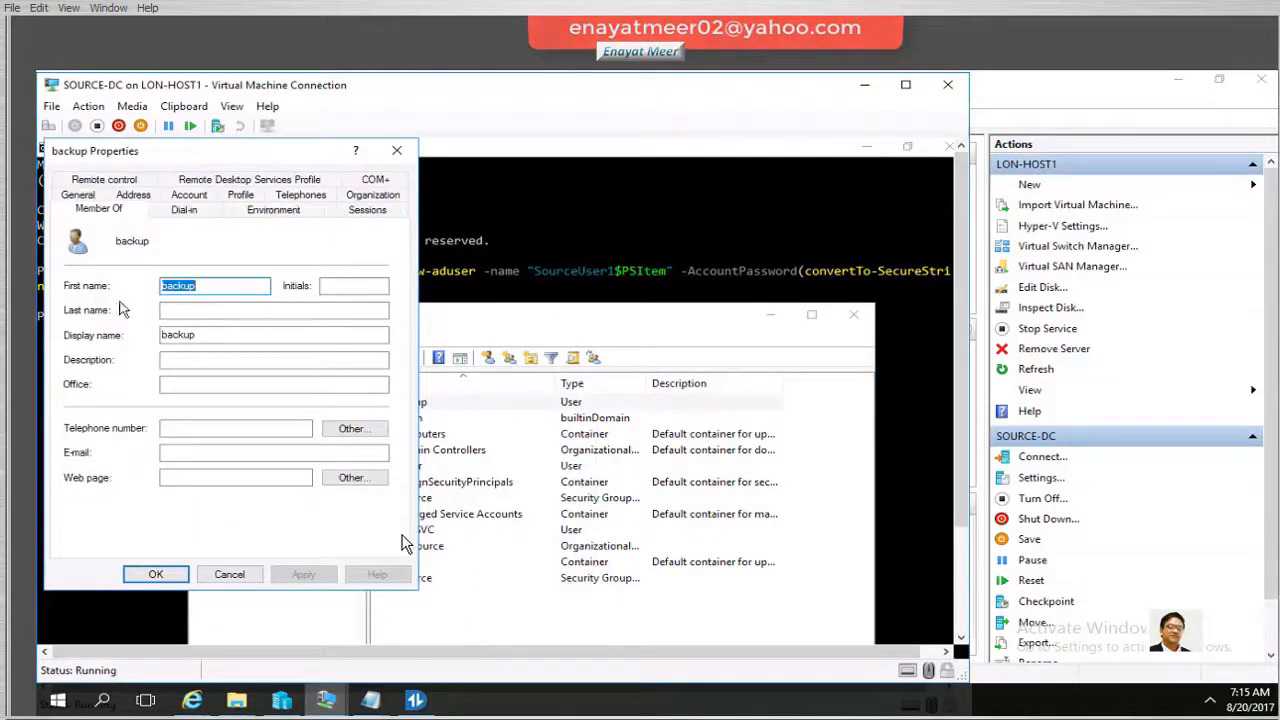
pyautogui.click(158, 575)
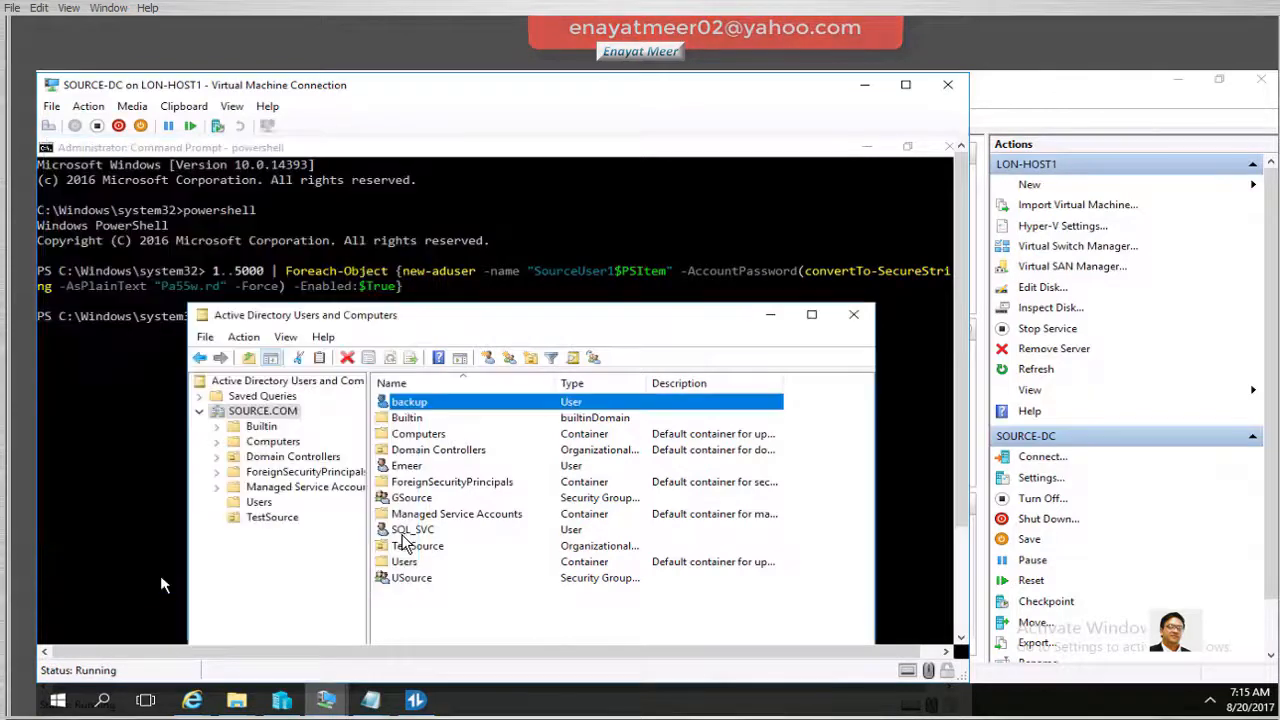
# On the member server's SQL setup, add the domain admin user as a SQL Server administrator
pyautogui.click(282, 700)
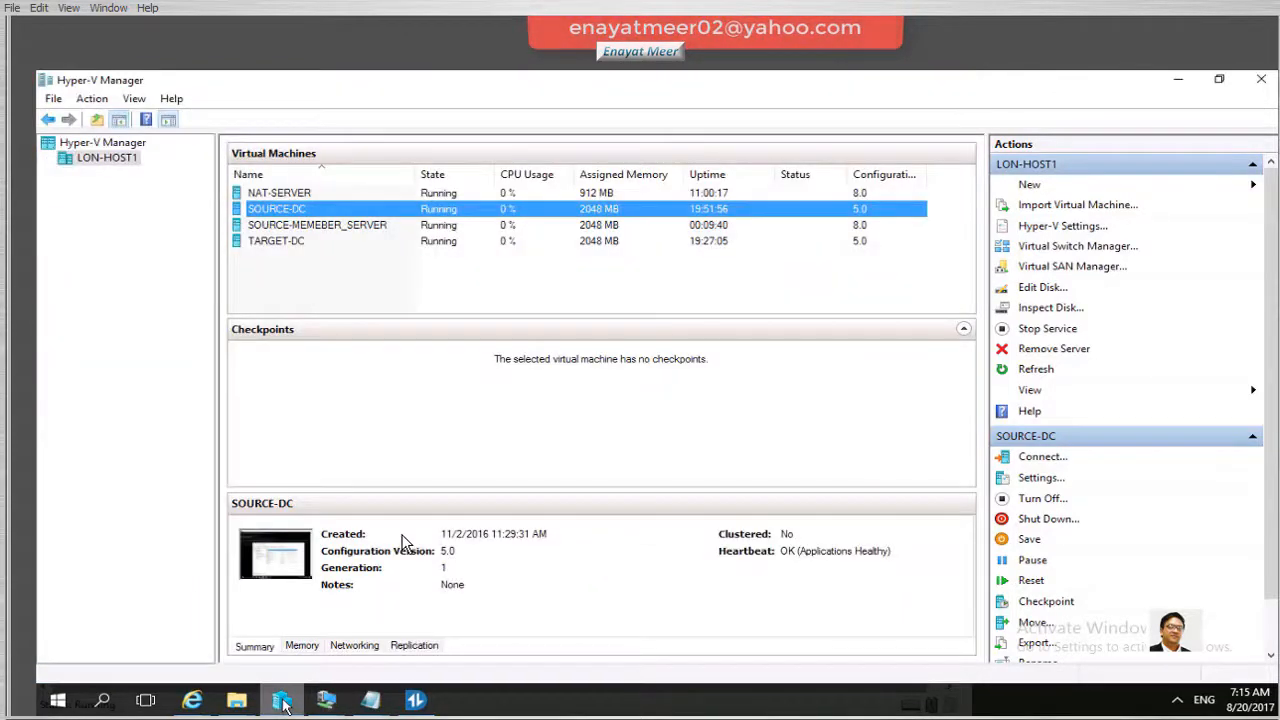
pyautogui.click(288, 226)
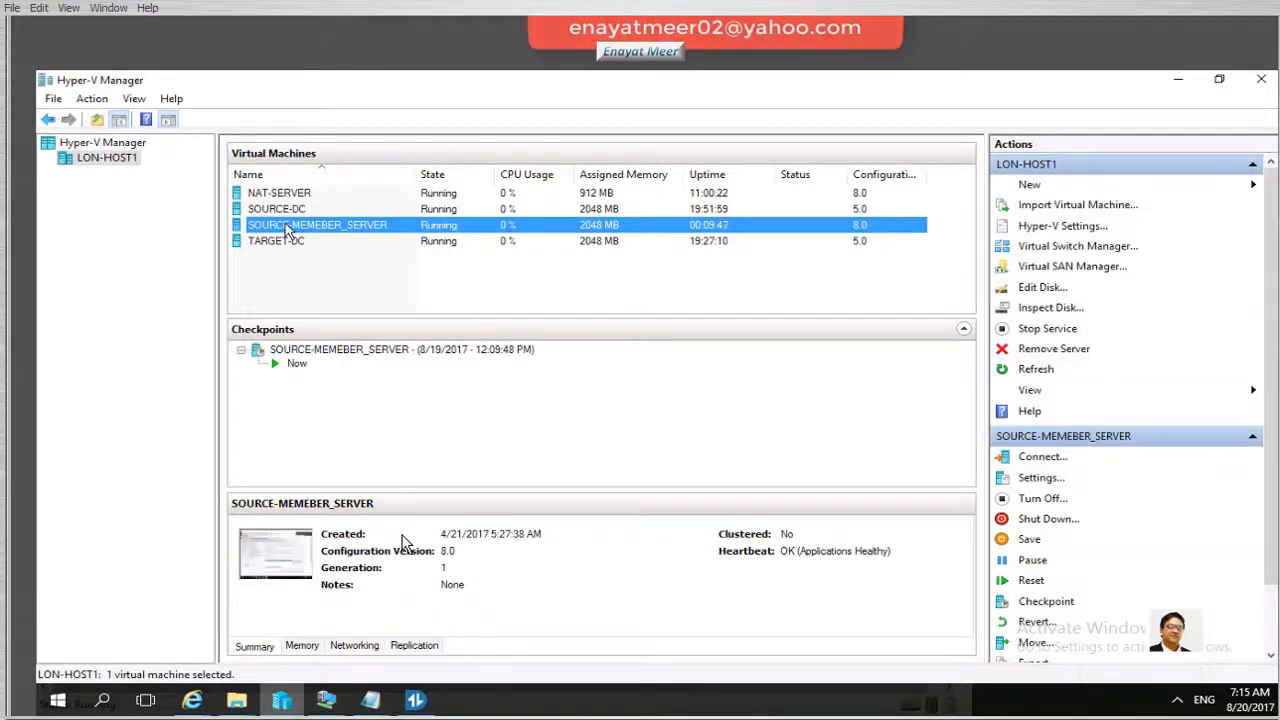
pyautogui.doubleClick(288, 228)
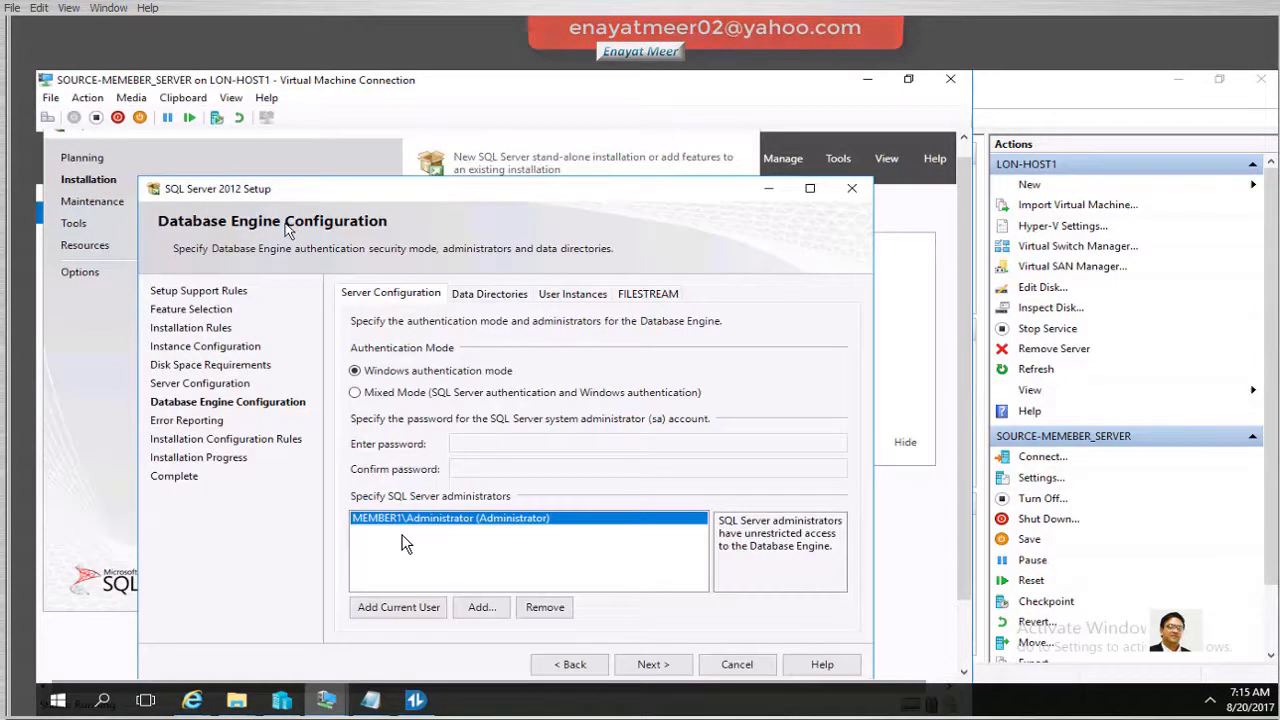
pyautogui.click(479, 608)
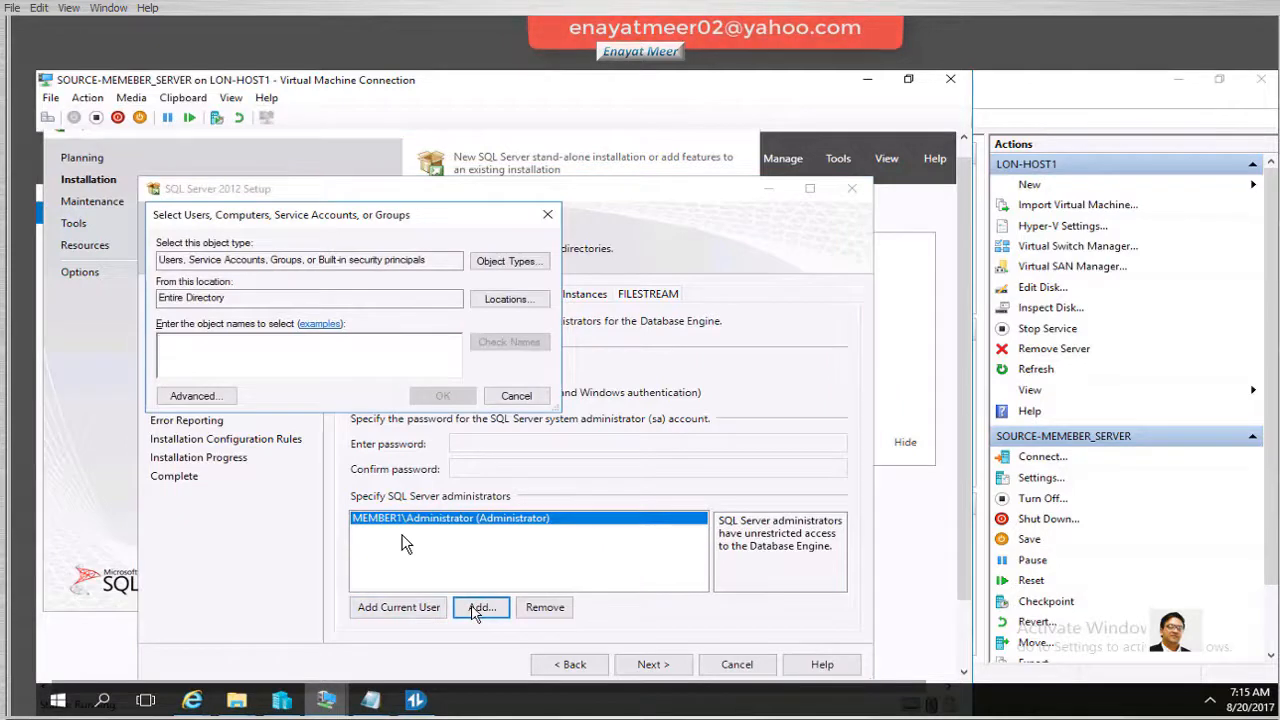
pyautogui.write('er')
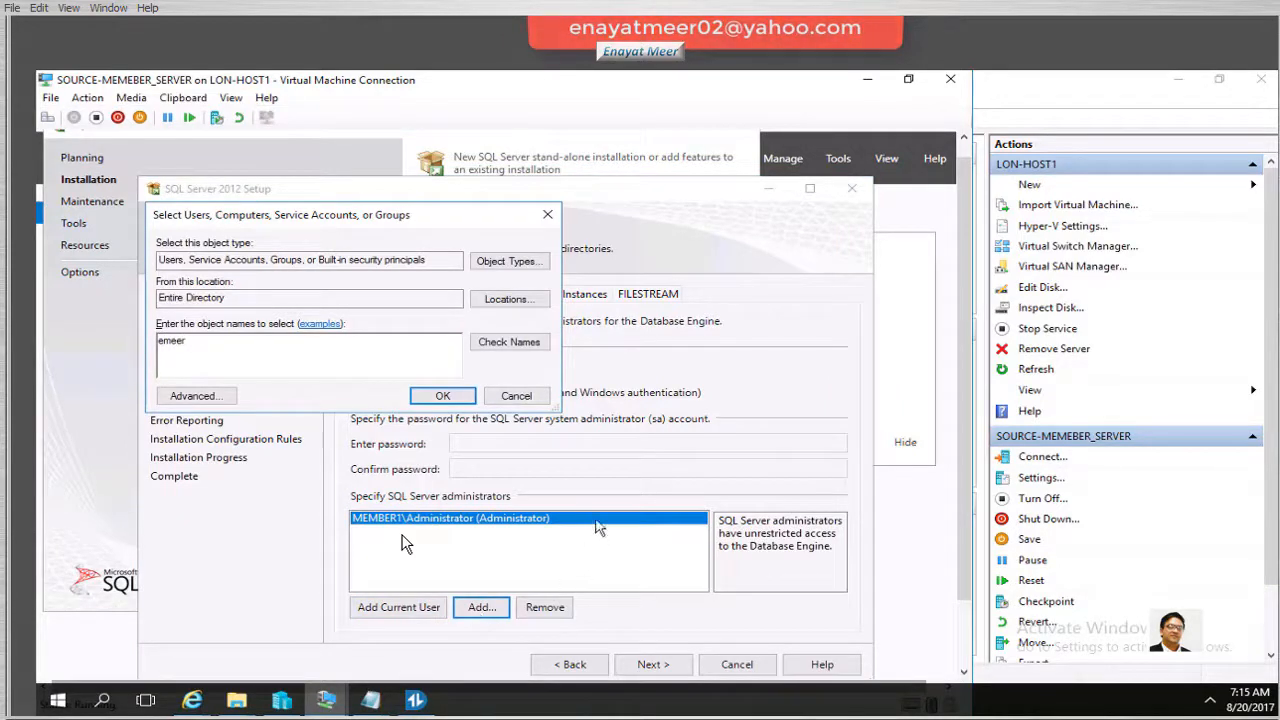
pyautogui.write(' (Emeer')
pyautogui.click(511, 347)
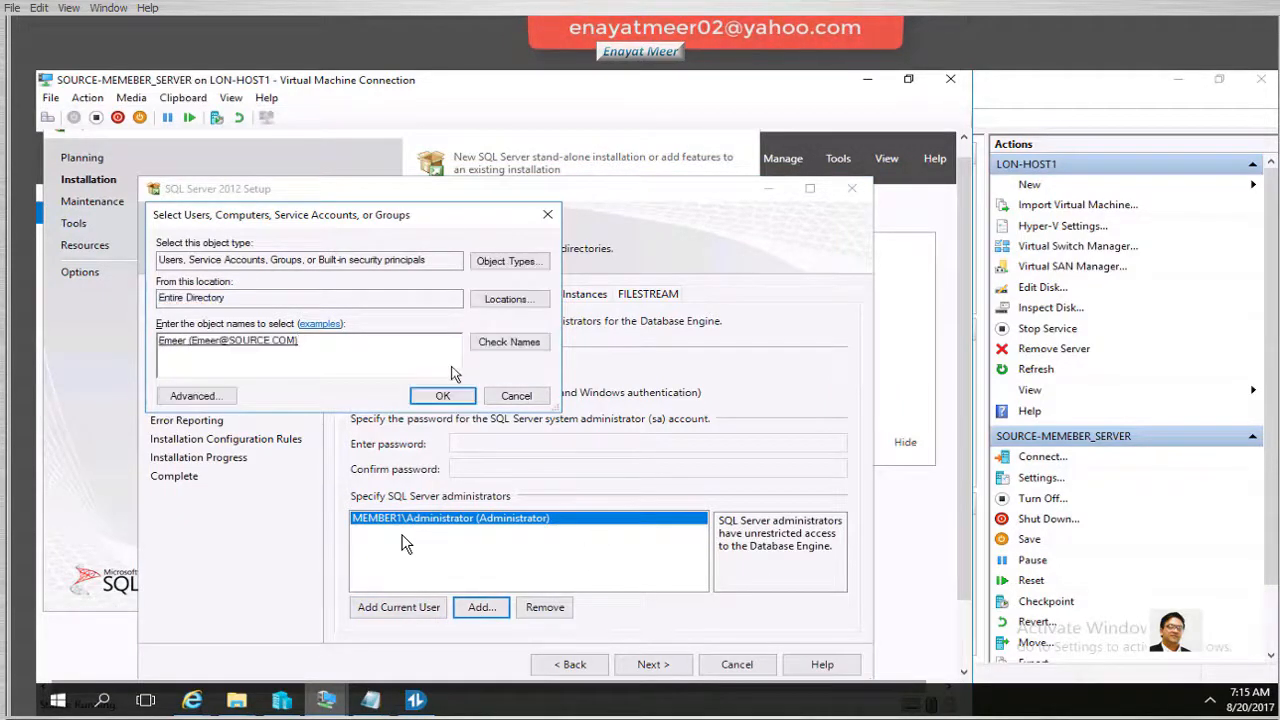
pyautogui.click(432, 394)
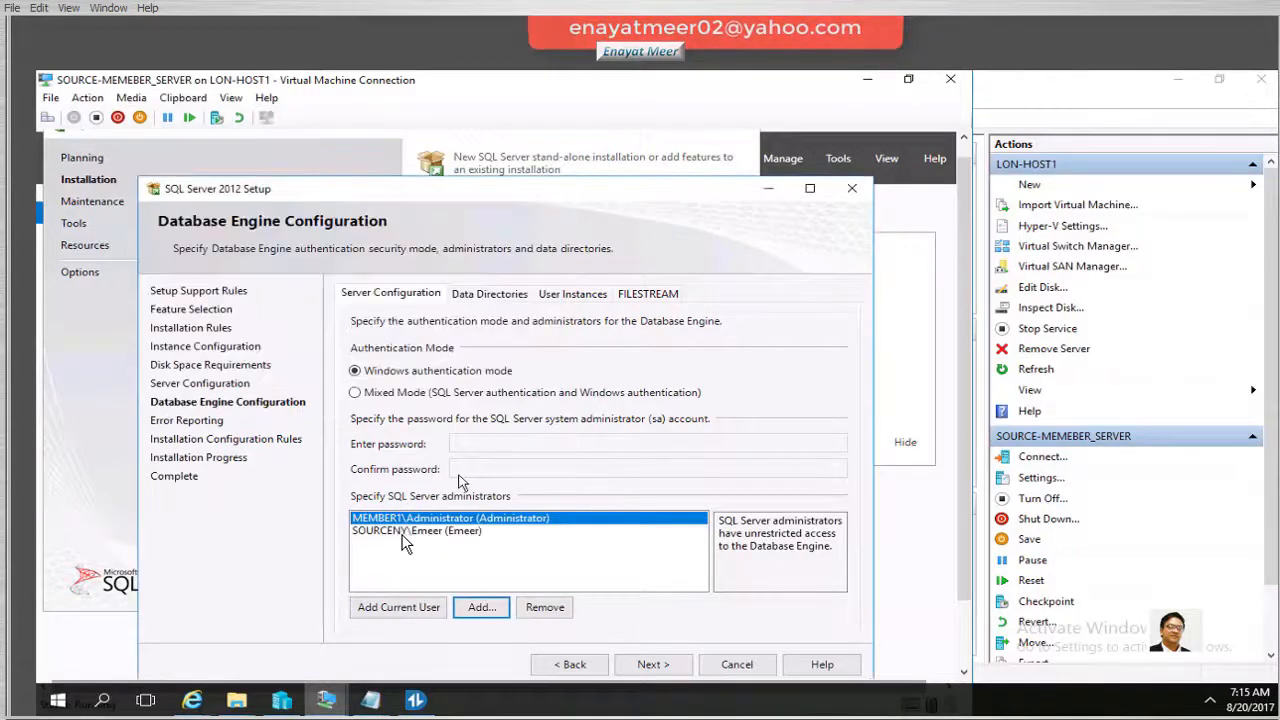
# Add SOURCENY\backup as a SQL Server administrator as well
pyautogui.click(484, 609)
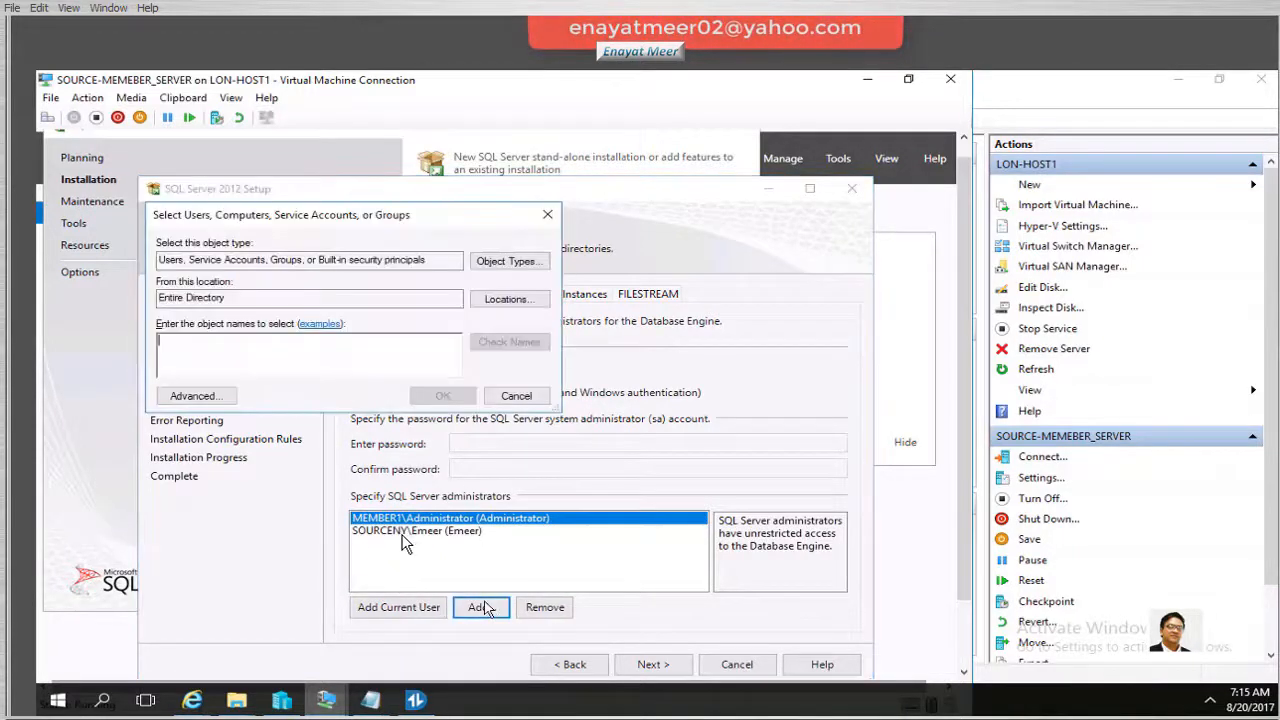
pyautogui.write('backup')
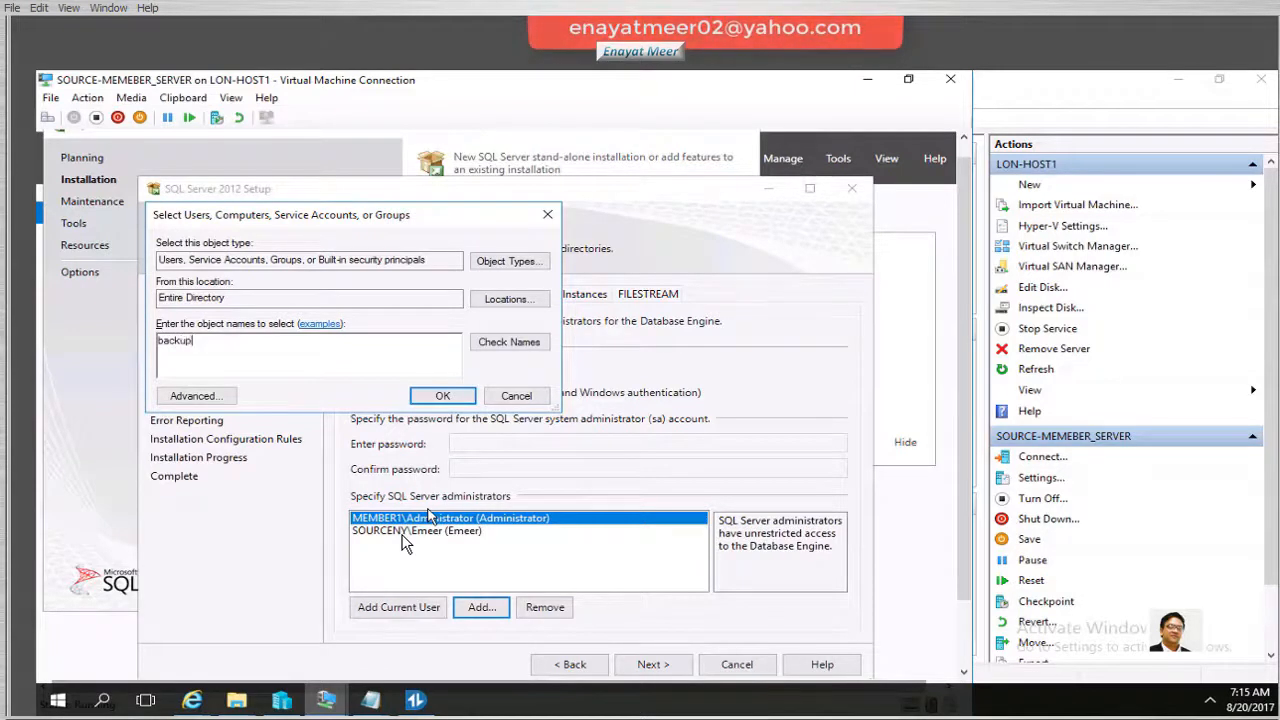
pyautogui.click(509, 342)
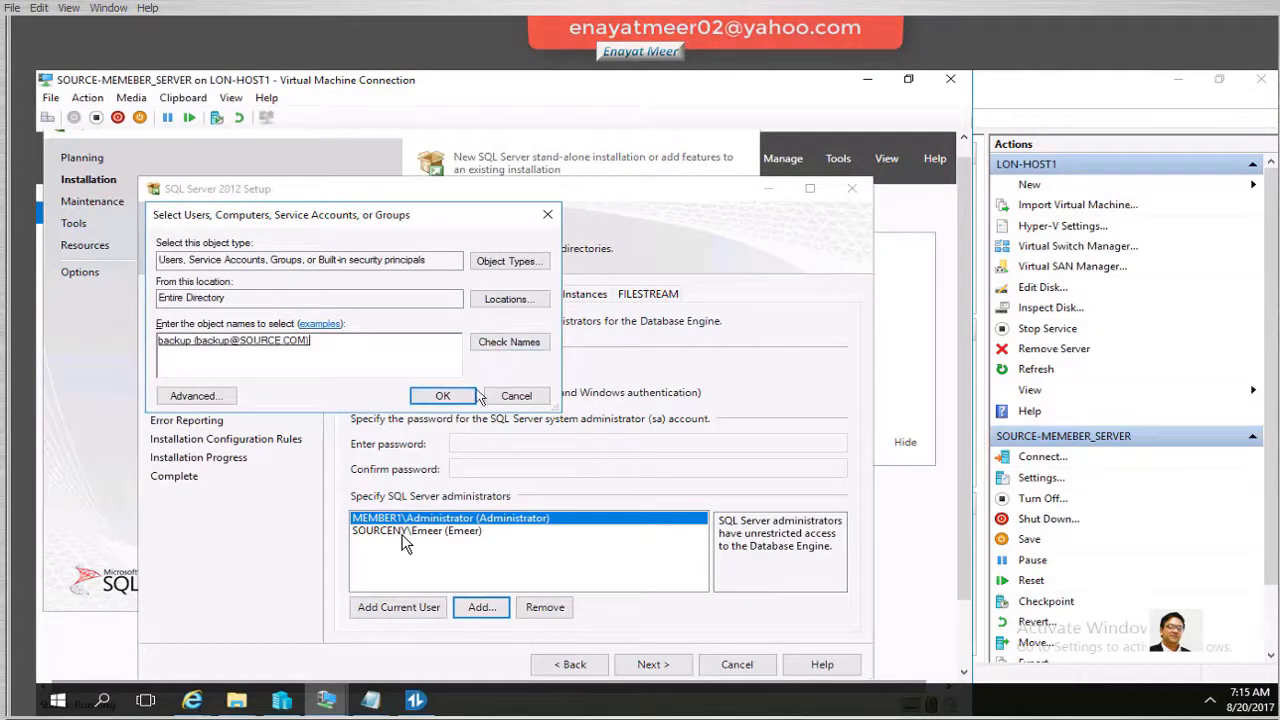
pyautogui.click(443, 396)
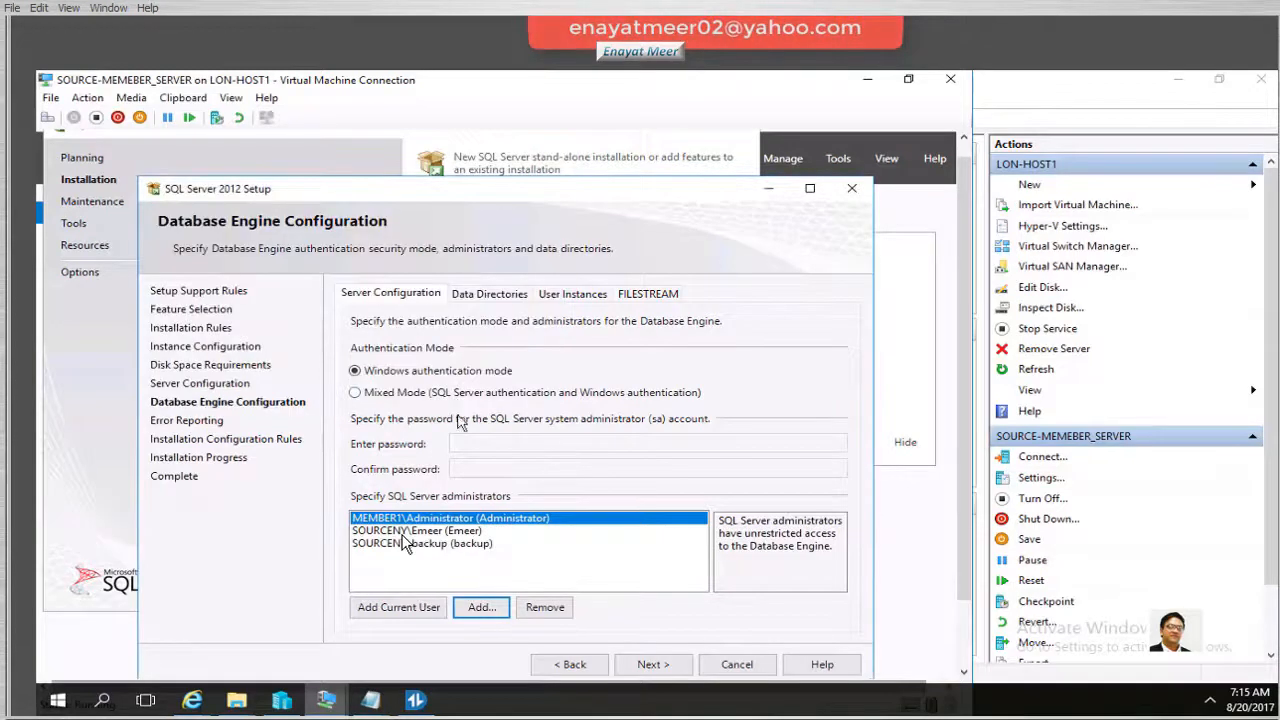
# On SOURCE-DC, select SourceUser11 in the Users container, then return to Hyper-V Manager
pyautogui.click(289, 708)
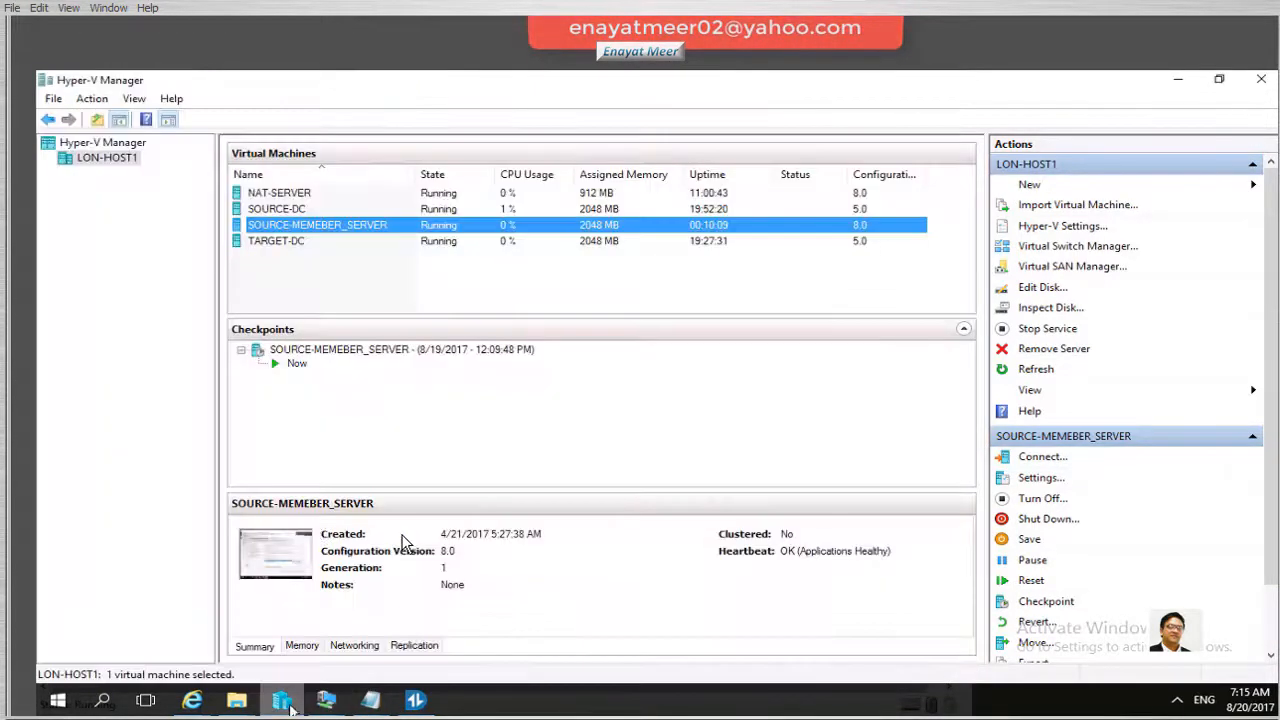
pyautogui.doubleClick(285, 212)
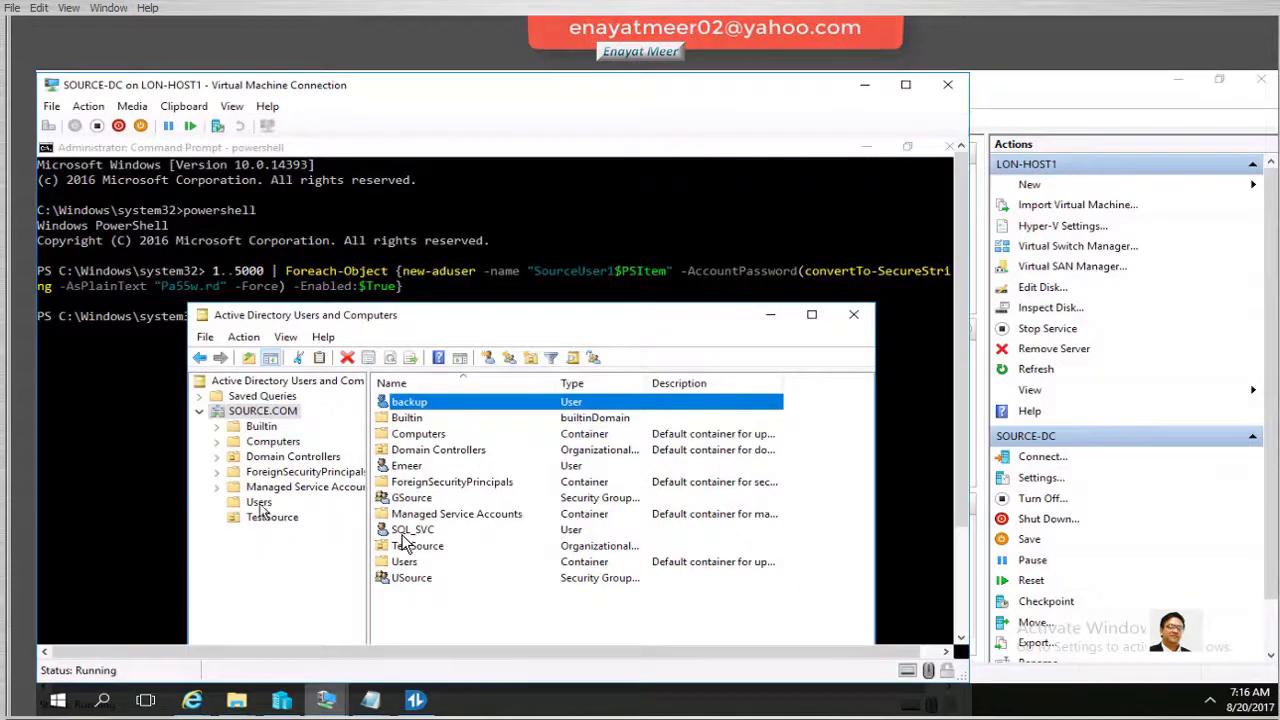
pyautogui.click(260, 502)
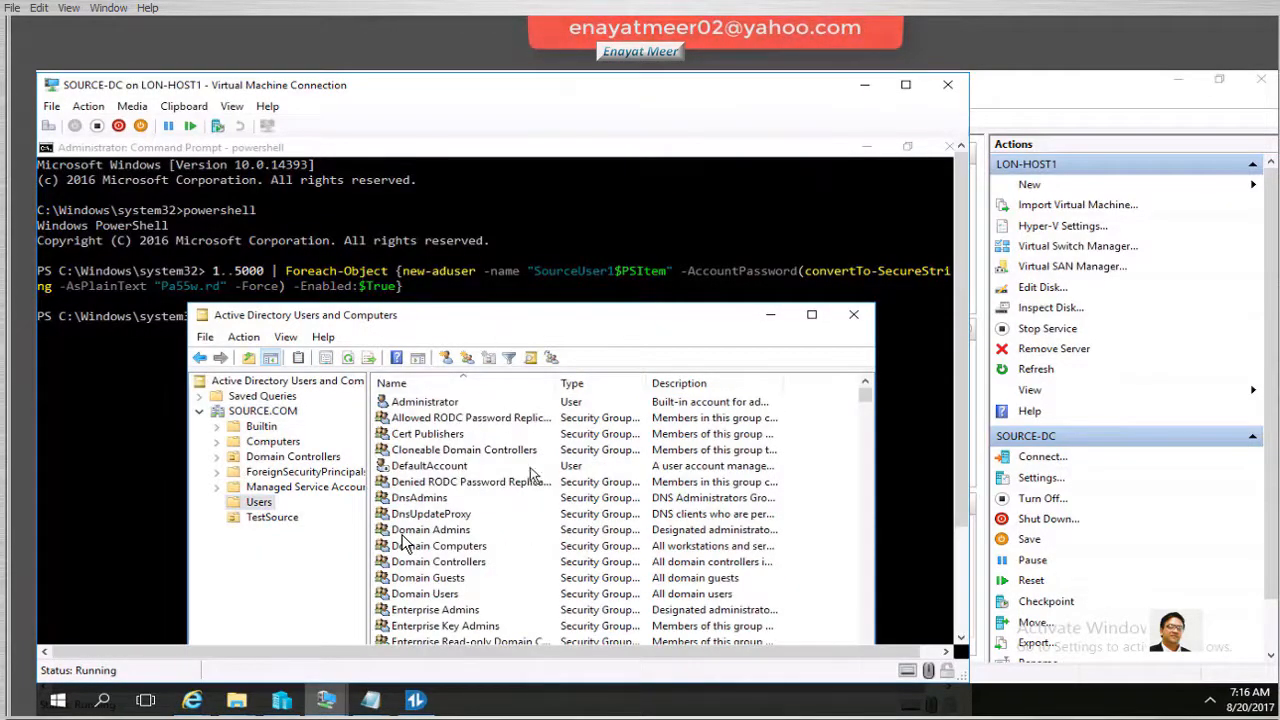
pyautogui.scroll(-5, 530, 470)
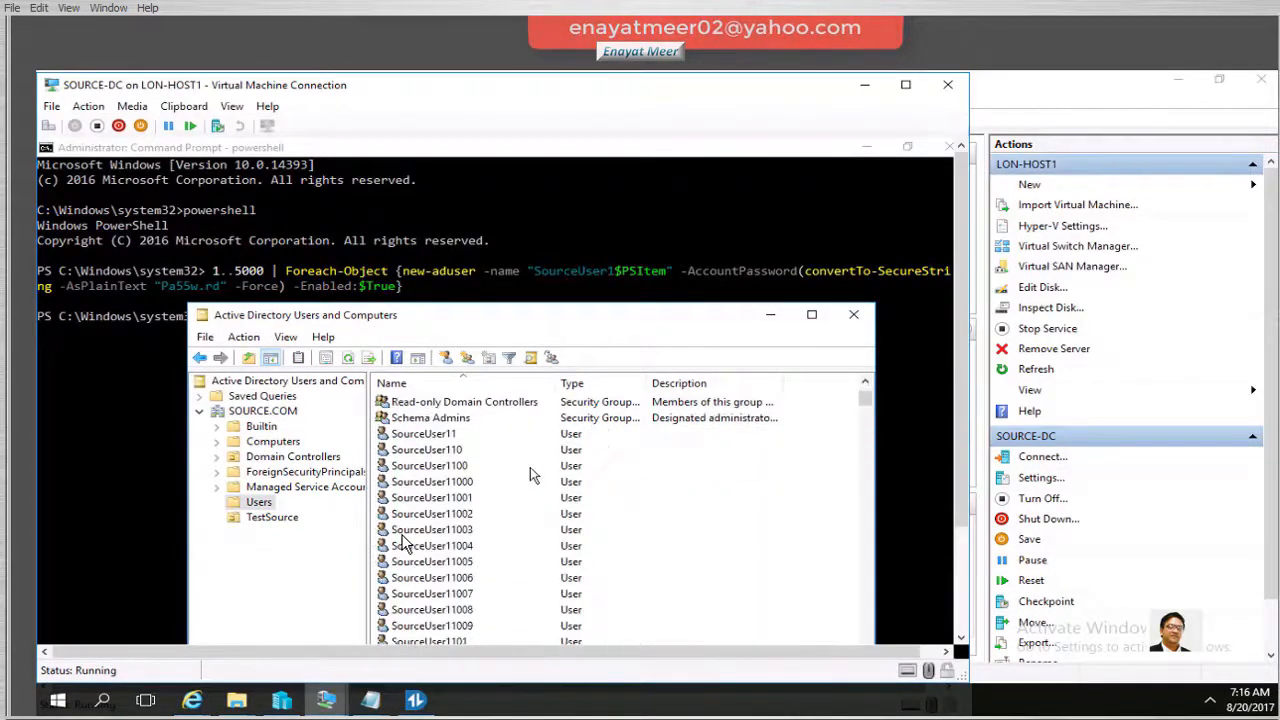
pyautogui.click(425, 437)
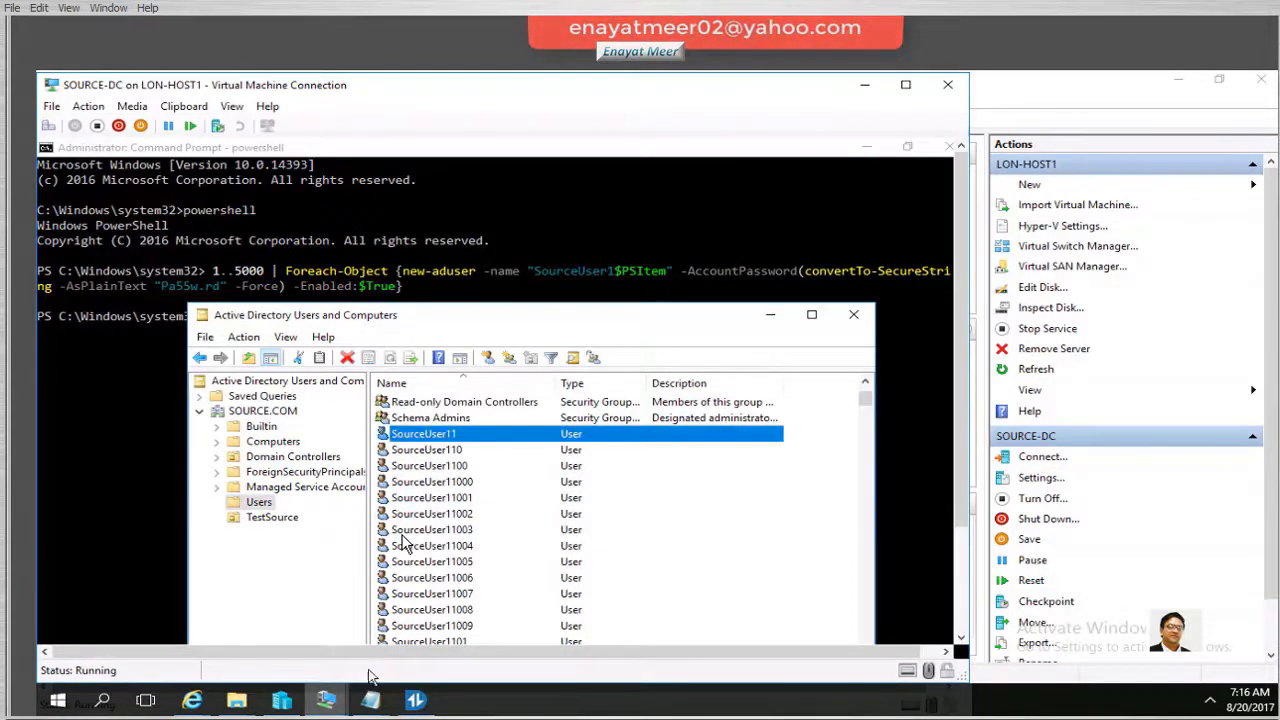
pyautogui.click(281, 700)
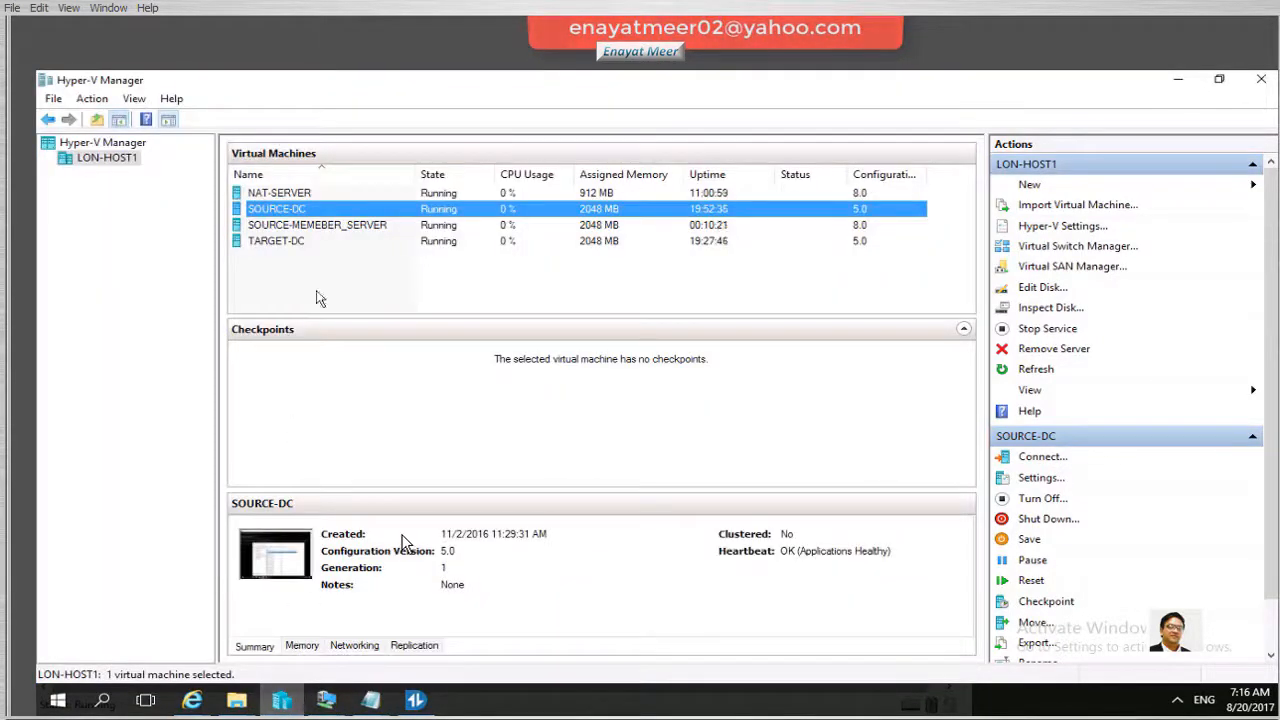
# On the member server, look up sourceuser11 accounts from the SQL administrators Add dialog
pyautogui.click(319, 228)
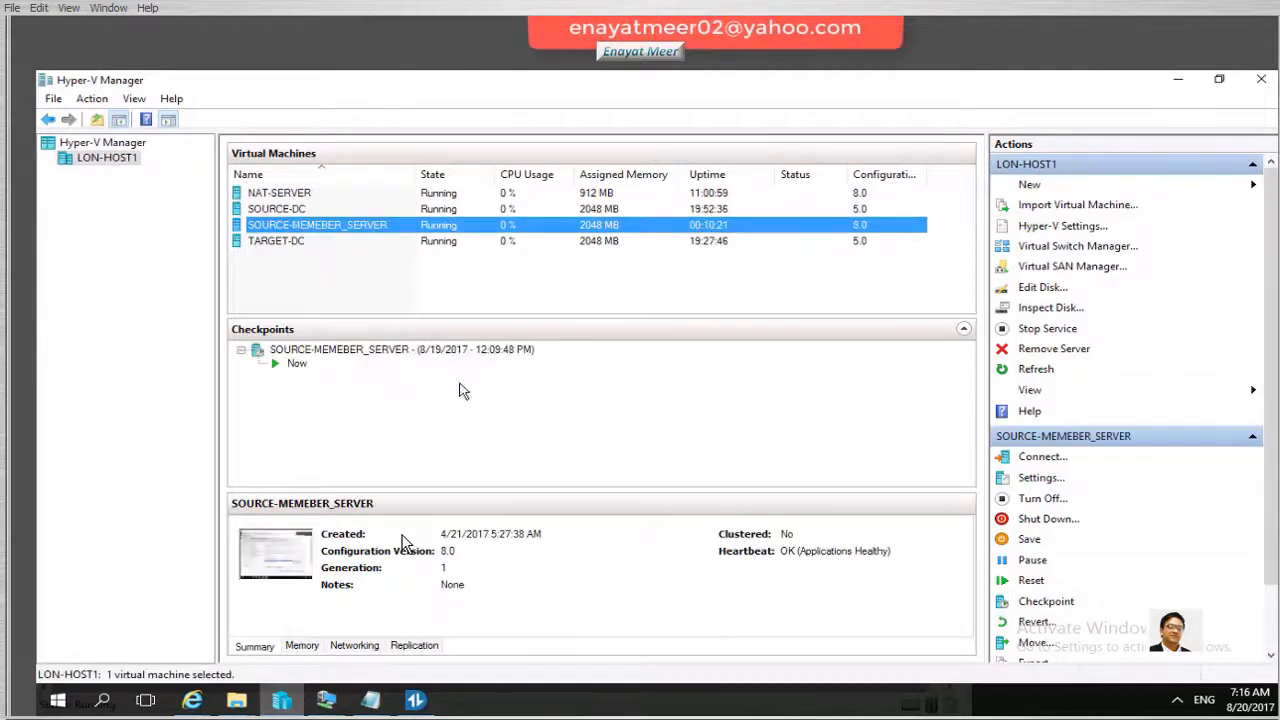
pyautogui.doubleClick(351, 222)
pyautogui.click(480, 607)
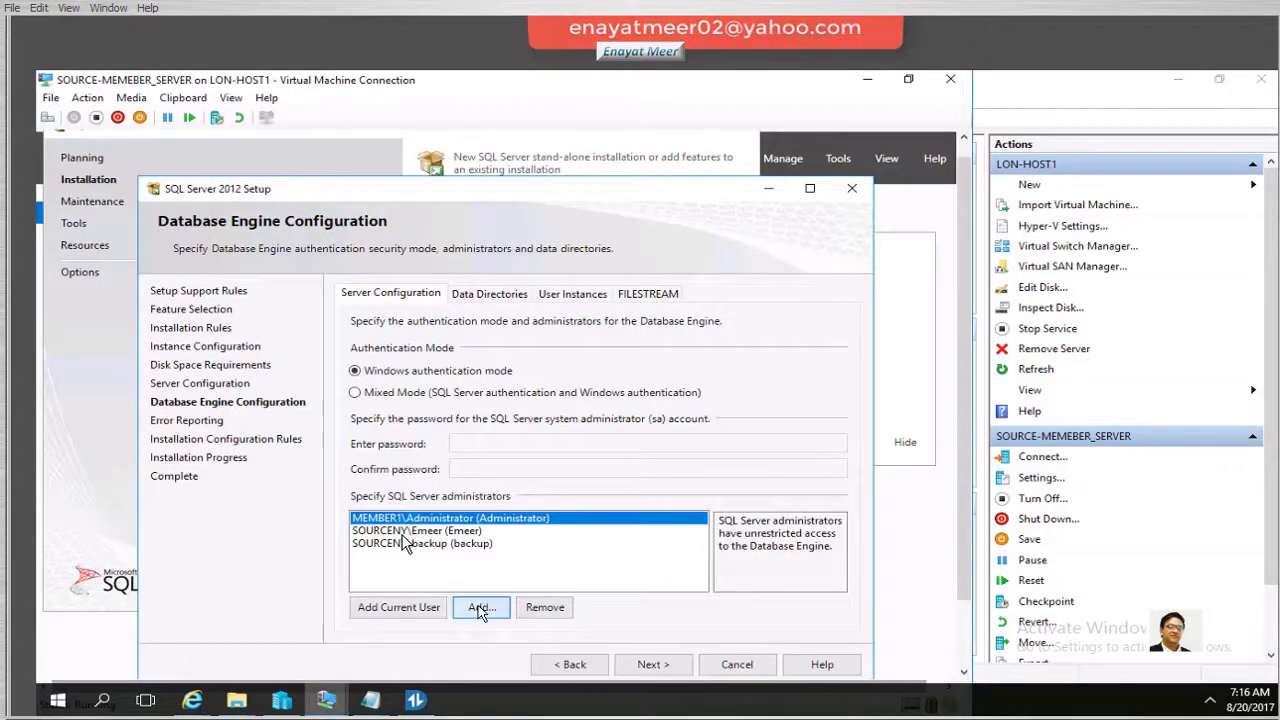
pyautogui.write('sourceuser11')
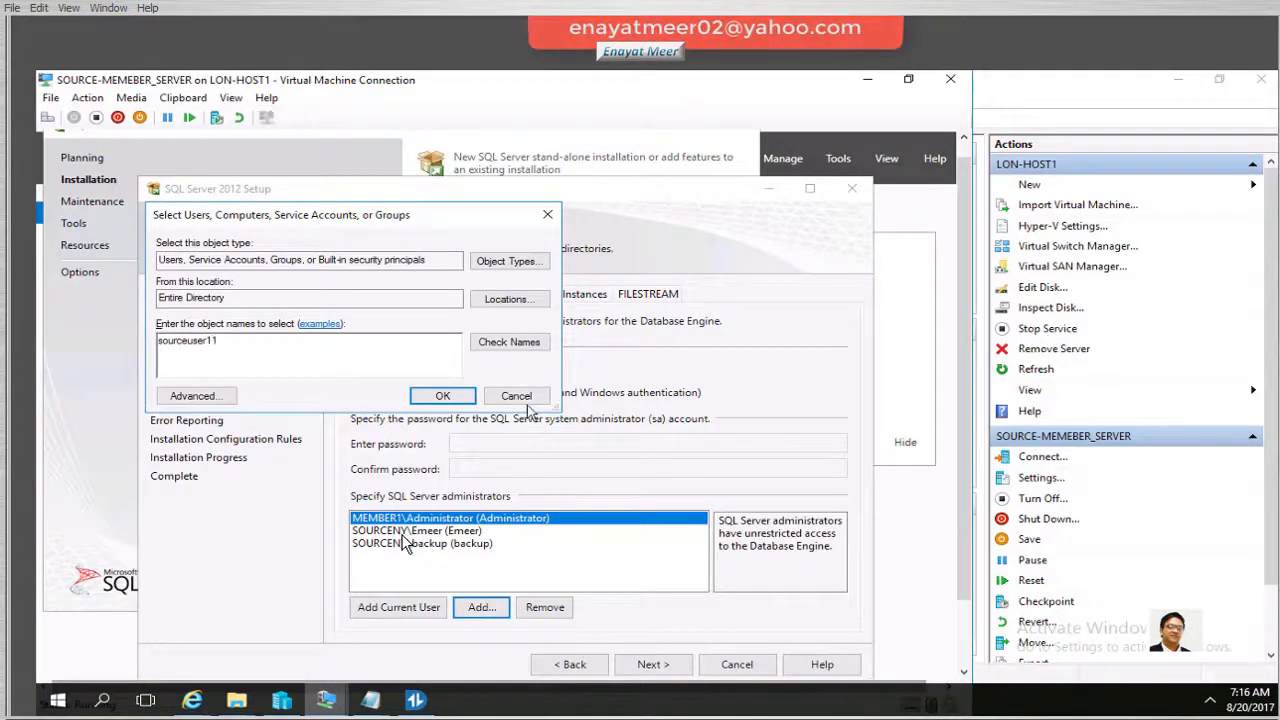
pyautogui.click(510, 343)
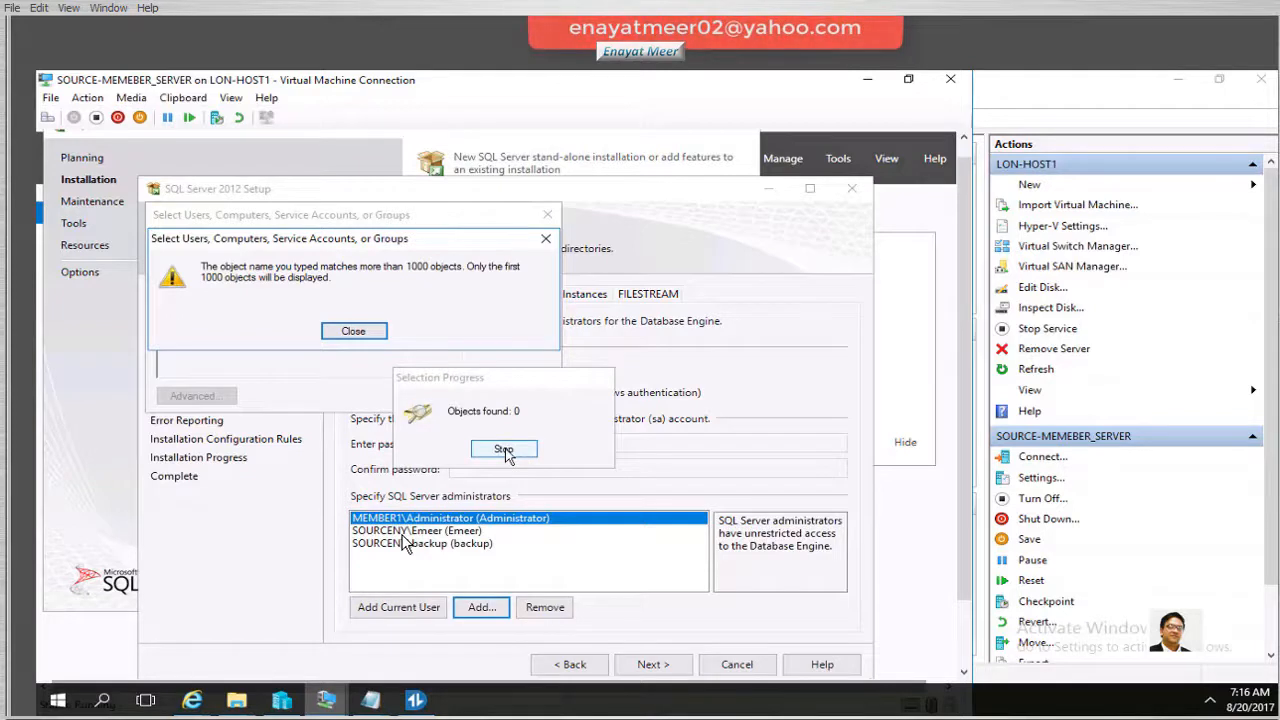
pyautogui.click(505, 452)
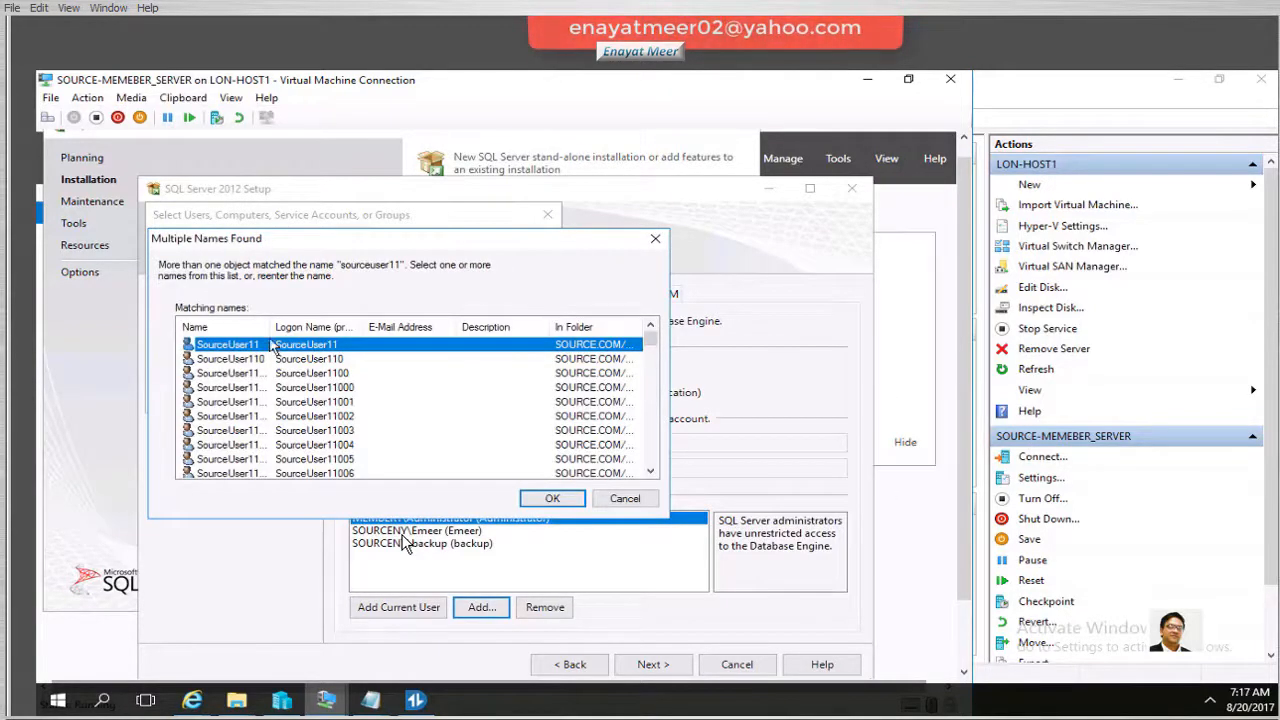
# Add SourceUser11, SourceUser110, SourceUser1100 and SourceUser11000 as SQL Server administrators
pyautogui.moveTo(296, 340); pyautogui.dragTo(350, 340)
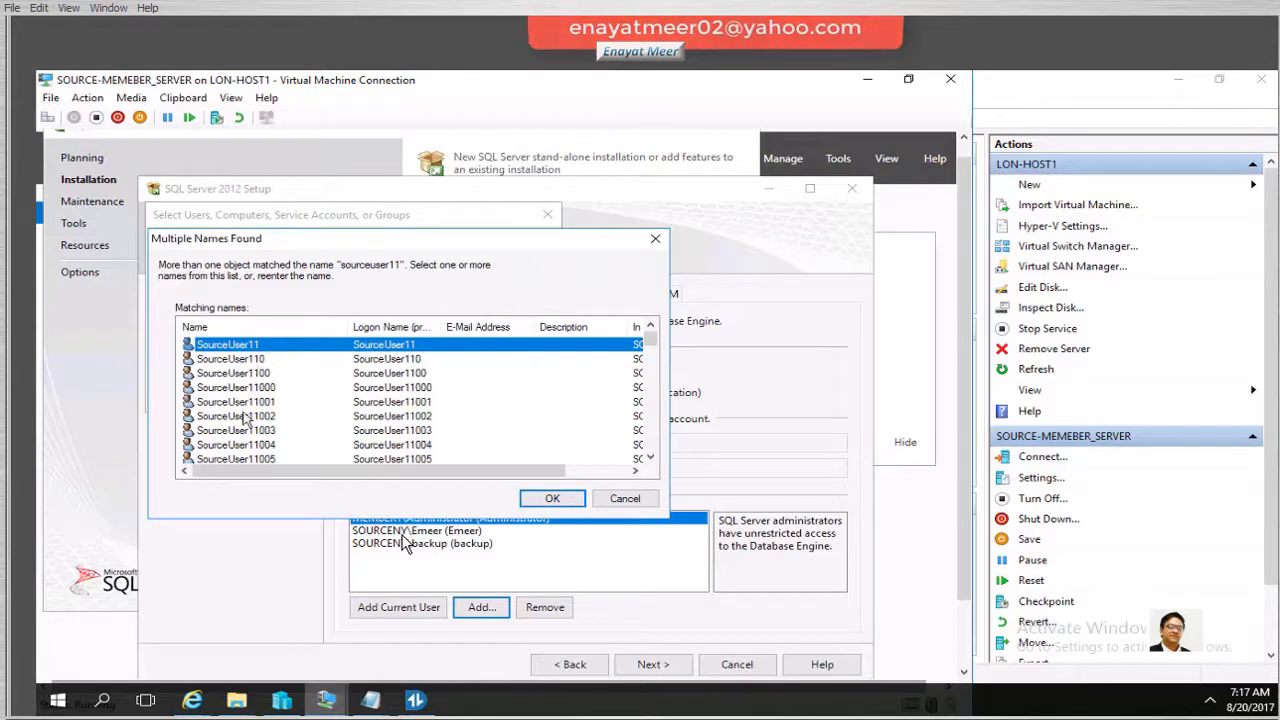
pyautogui.keyDown('ctrl'); pyautogui.click(250, 359); pyautogui.keyUp('ctrl')
pyautogui.keyDown('ctrl'); pyautogui.click(246, 374); pyautogui.keyUp('ctrl')
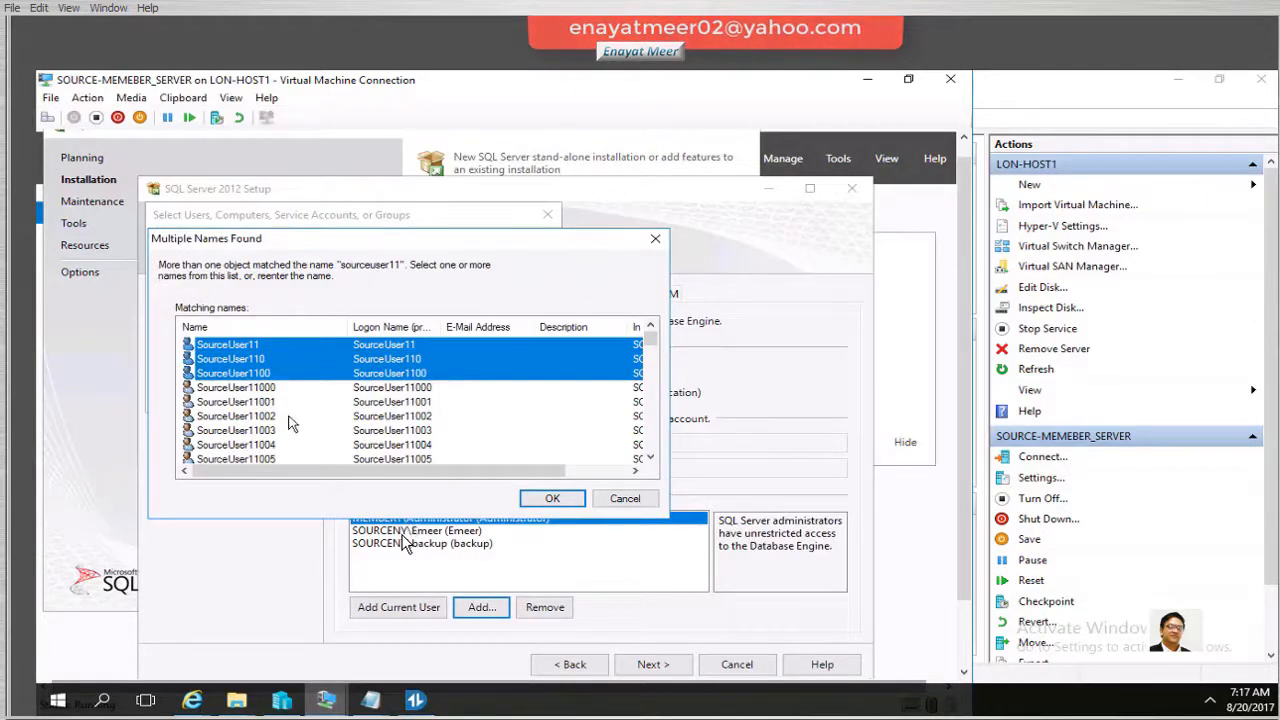
pyautogui.keyDown('ctrl'); pyautogui.click(266, 388); pyautogui.keyUp('ctrl')
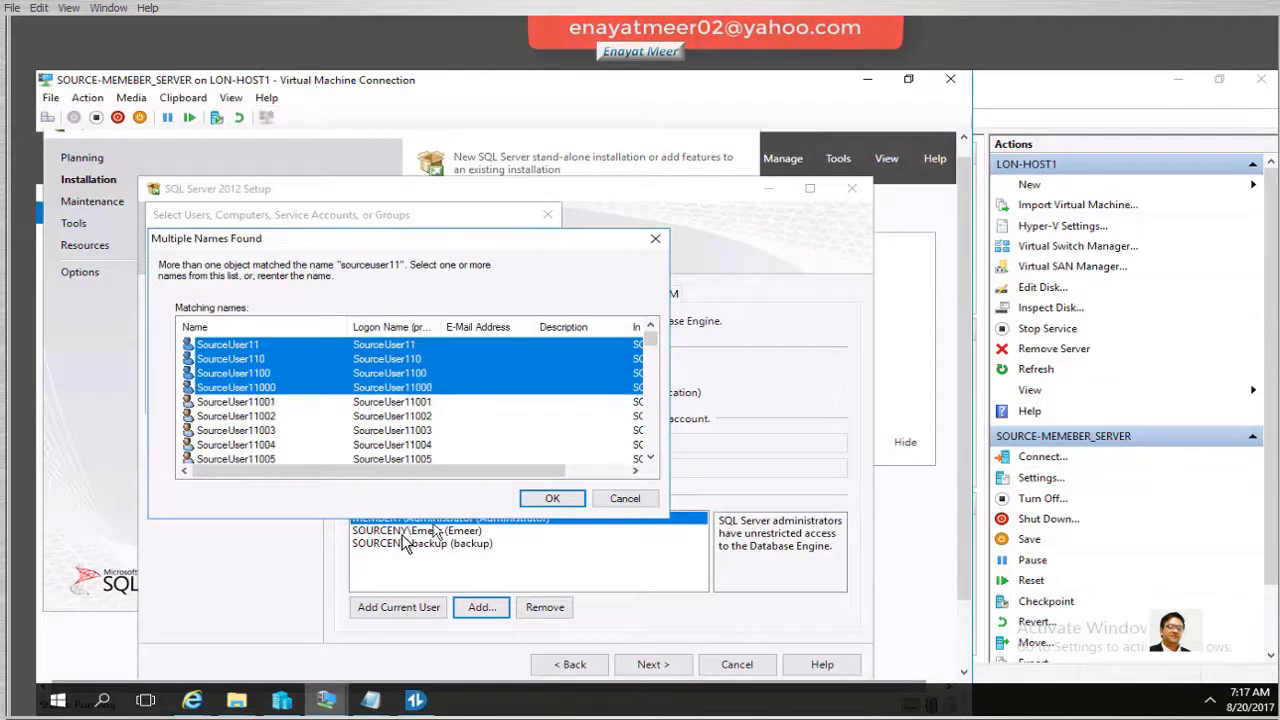
pyautogui.click(551, 498)
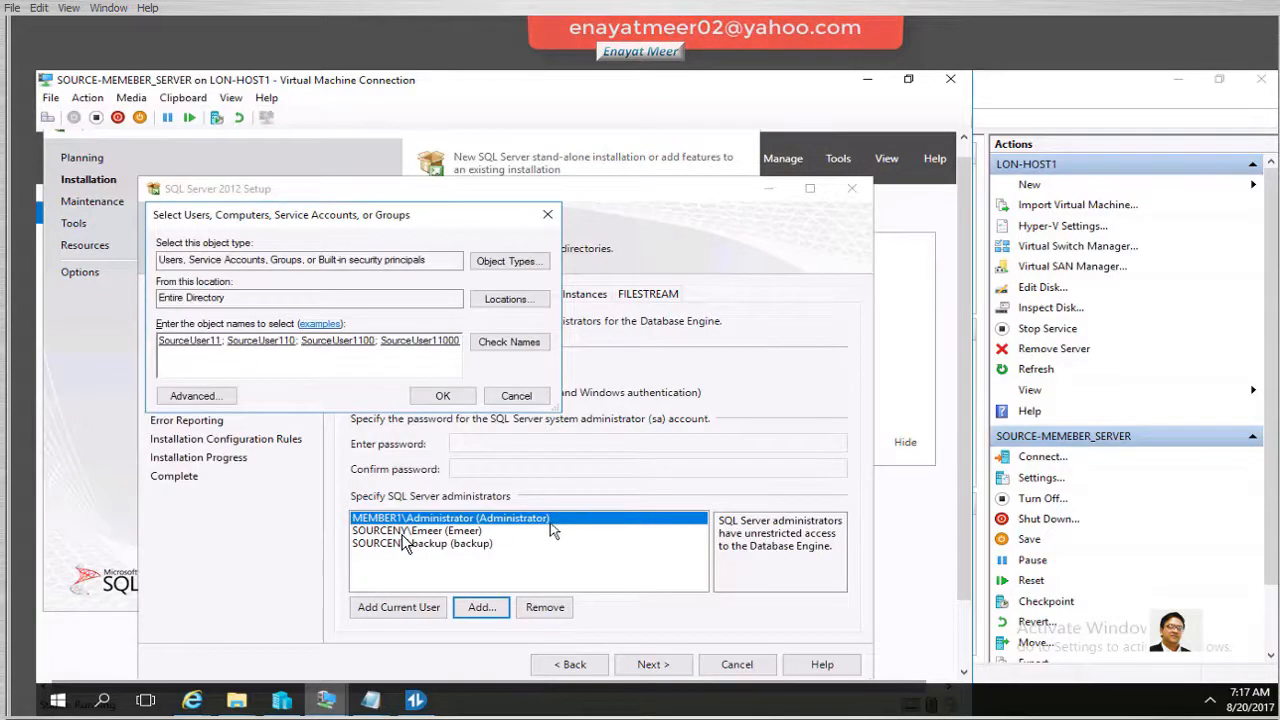
pyautogui.click(443, 396)
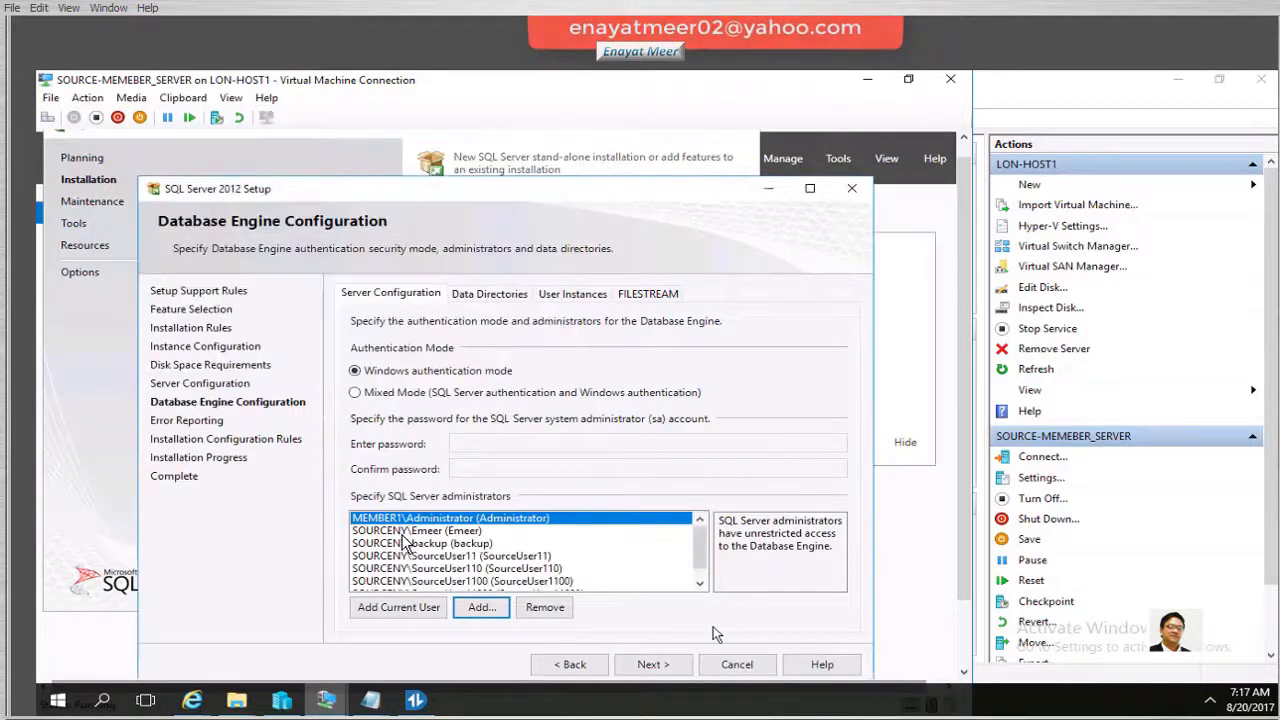
# Accept Database Engine Configuration and Error Reporting pages to start the installation
pyautogui.click(650, 662)
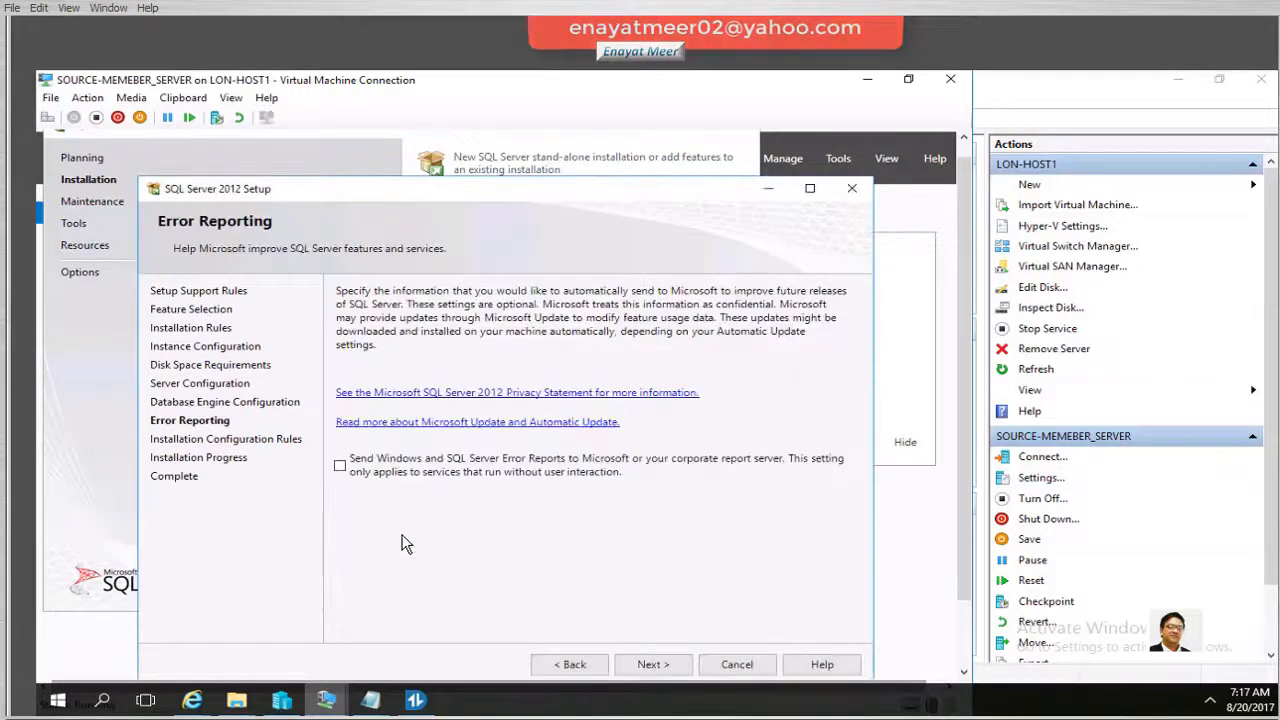
pyautogui.click(648, 666)
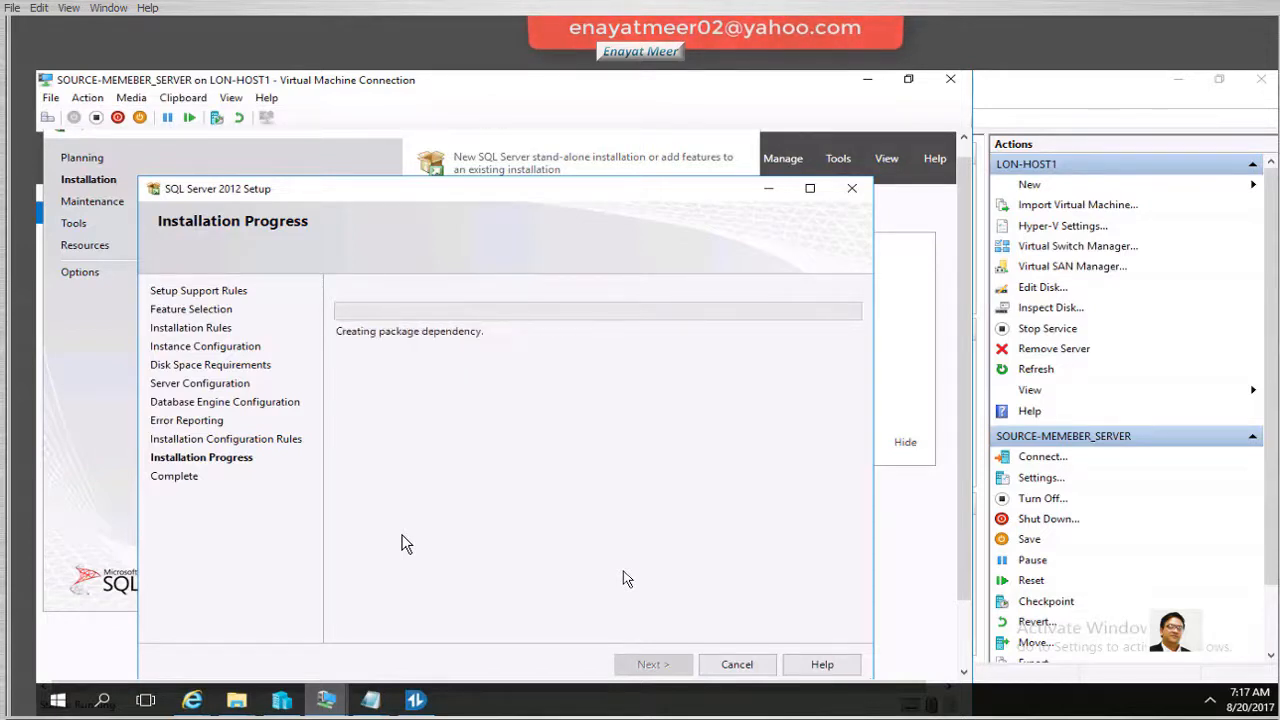
# Move the setup window aside while the installation progresses
pyautogui.moveTo(514, 196); pyautogui.dragTo(470, 104)
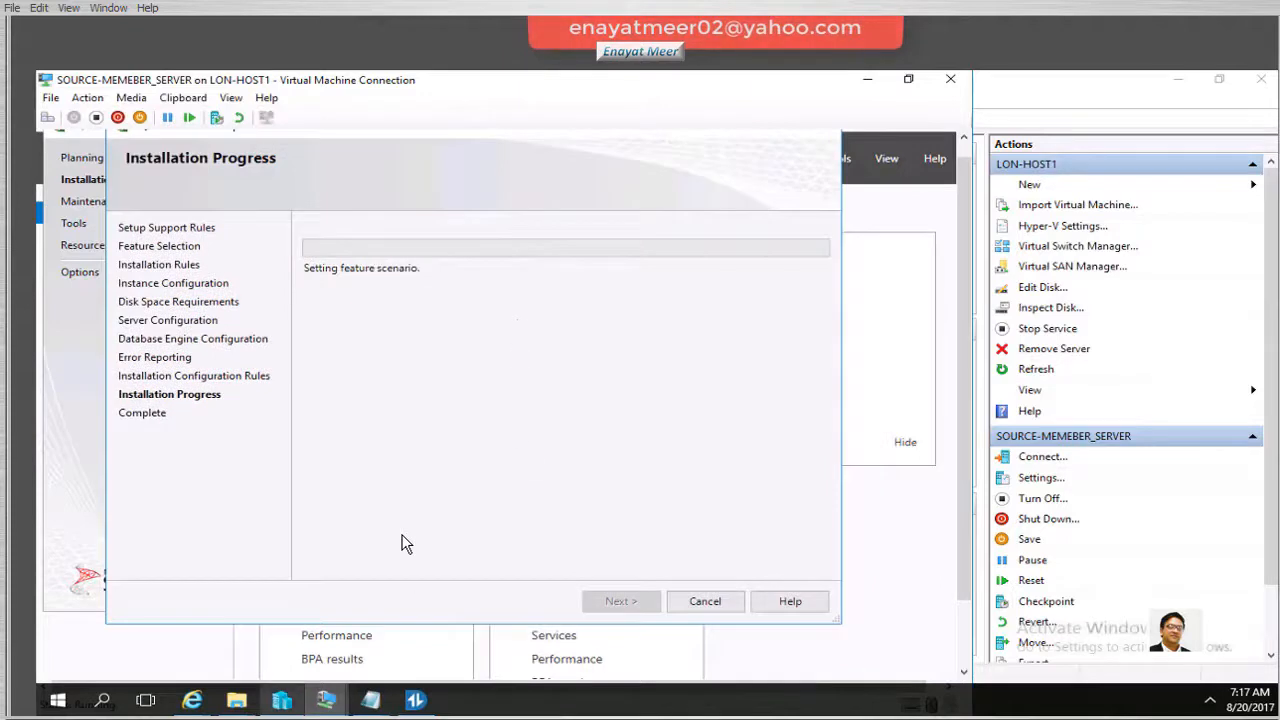
pyautogui.moveTo(282, 700)
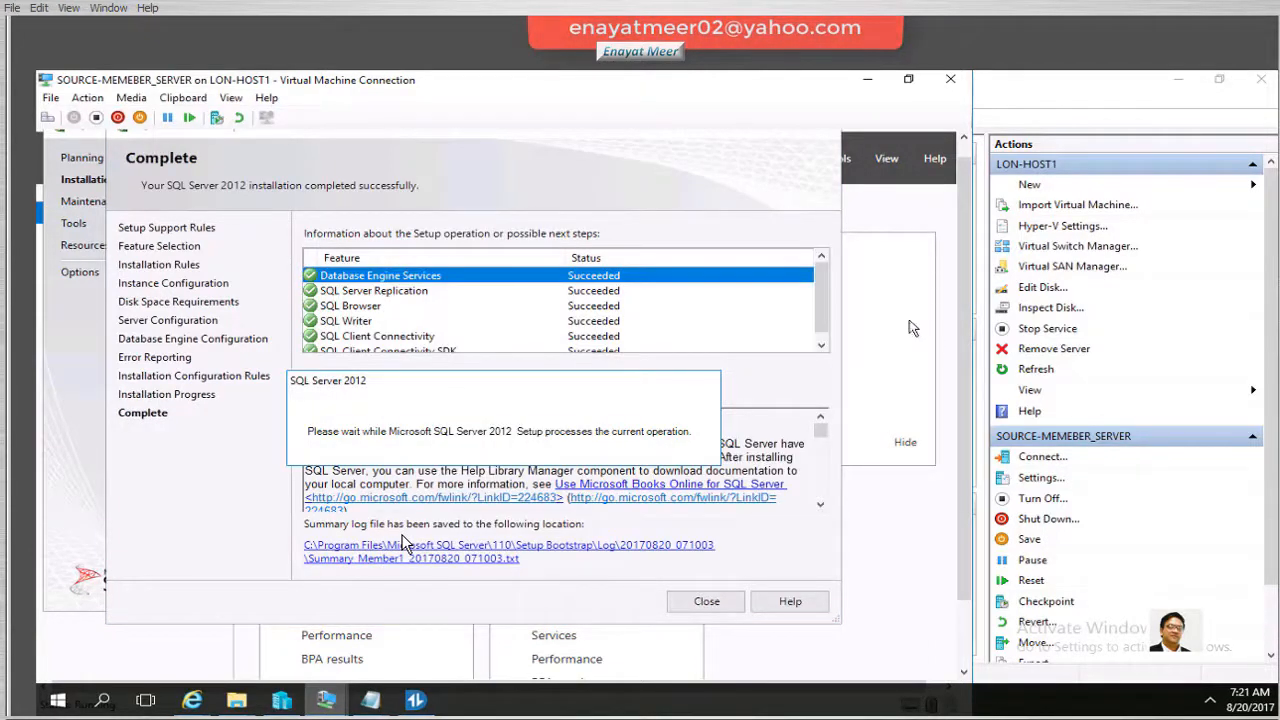
# Review the Succeeded feature results, then close the setup wizard and SQL Server Installation Center
pyautogui.moveTo(822, 299); pyautogui.dragTo(820, 330)
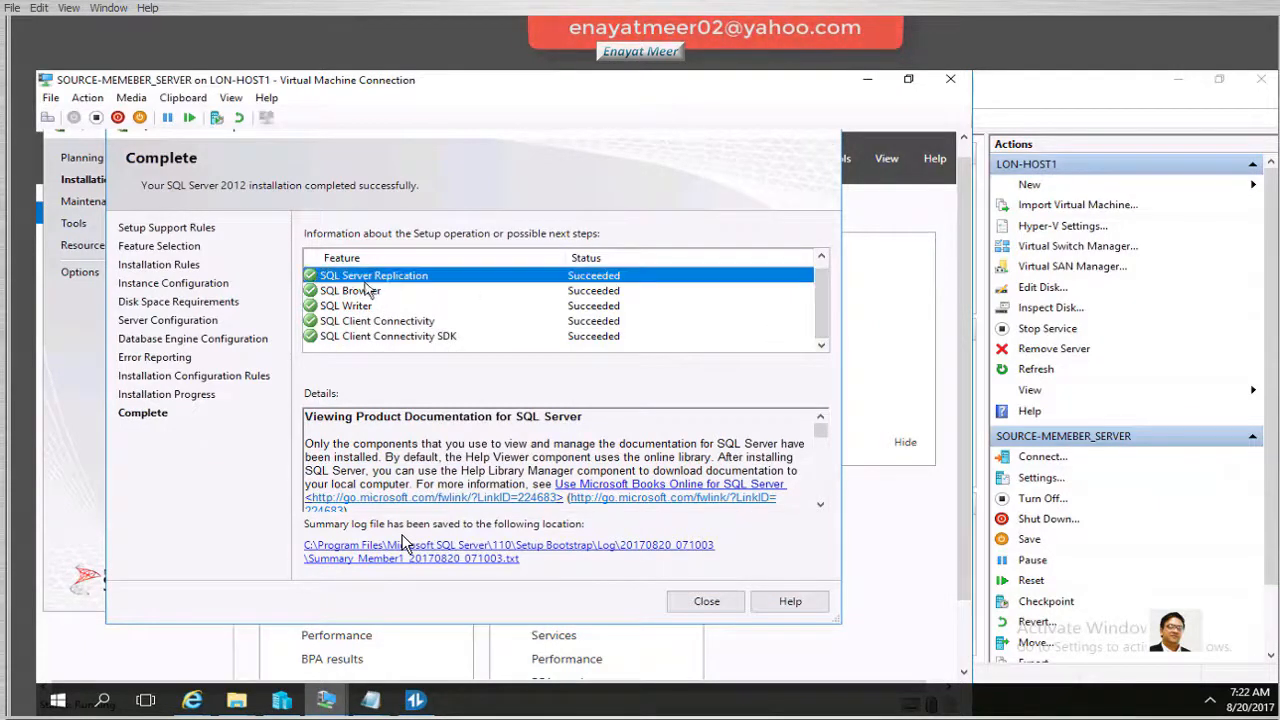
pyautogui.click(412, 279)
pyautogui.click(352, 292)
pyautogui.click(700, 603)
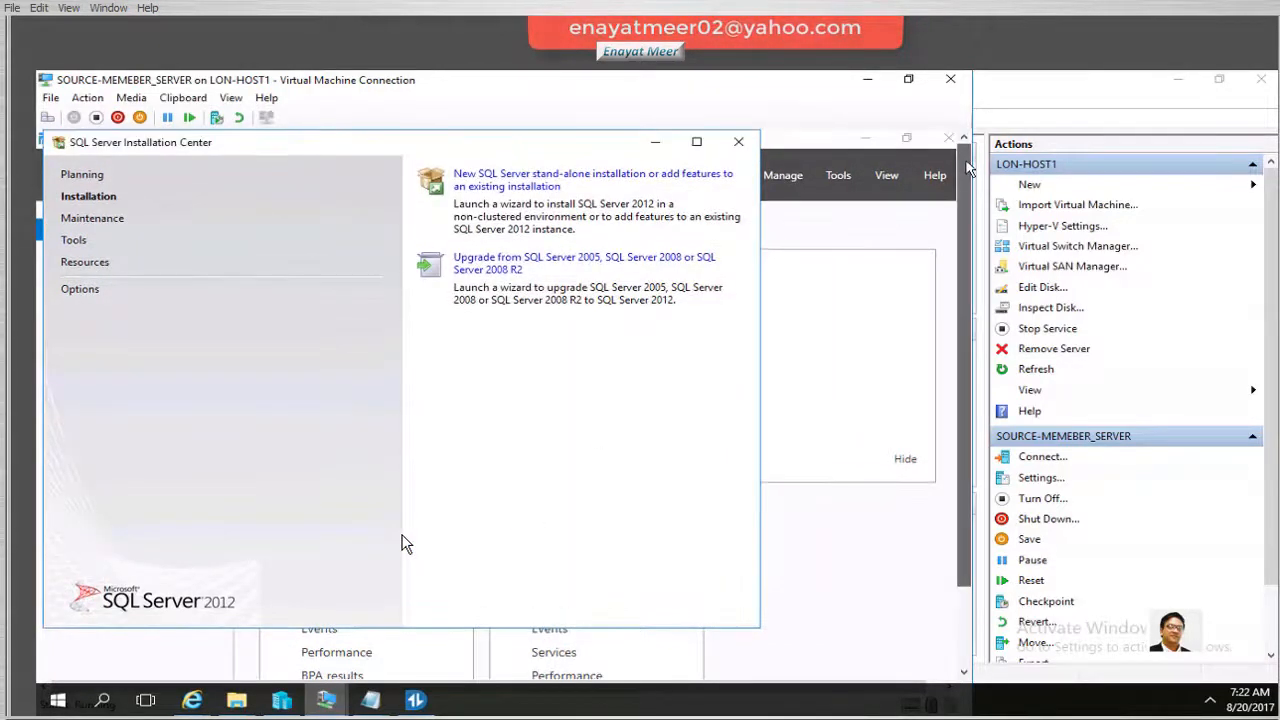
pyautogui.click(738, 141)
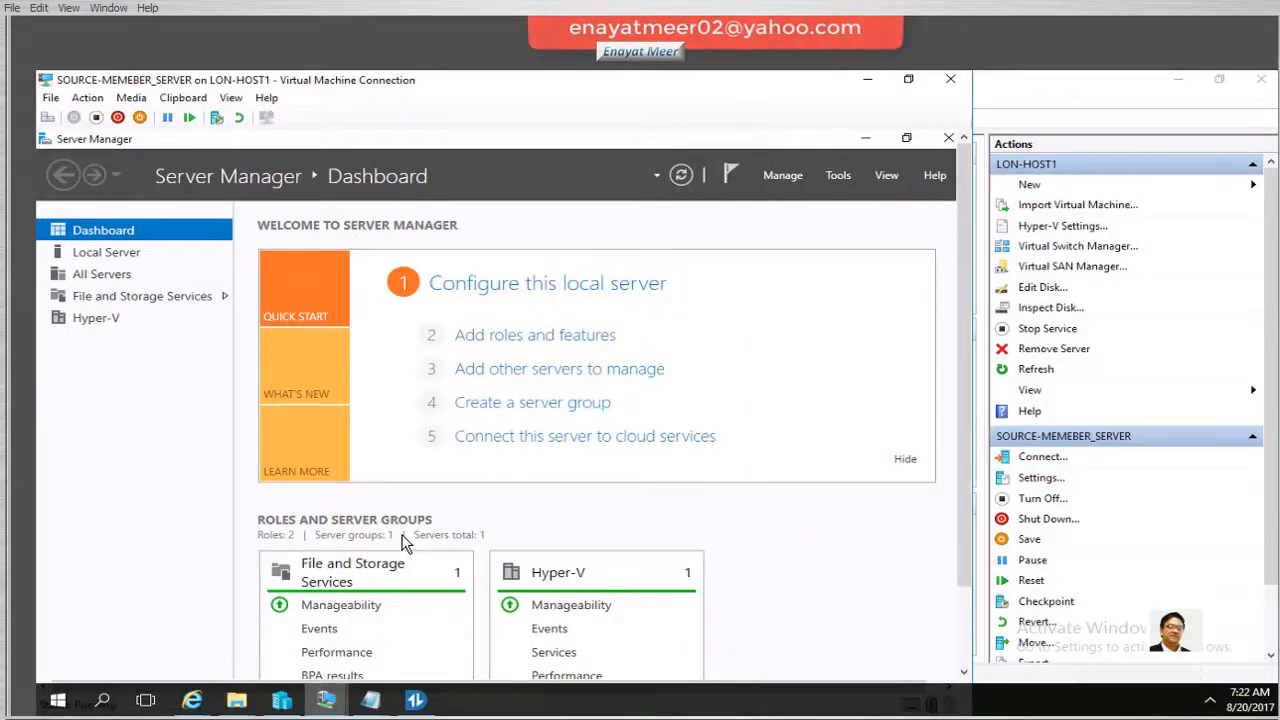
# Connect to TARGET-DC from Hyper-V Manager and sign in as administrator with the account password
pyautogui.moveTo(320, 706)
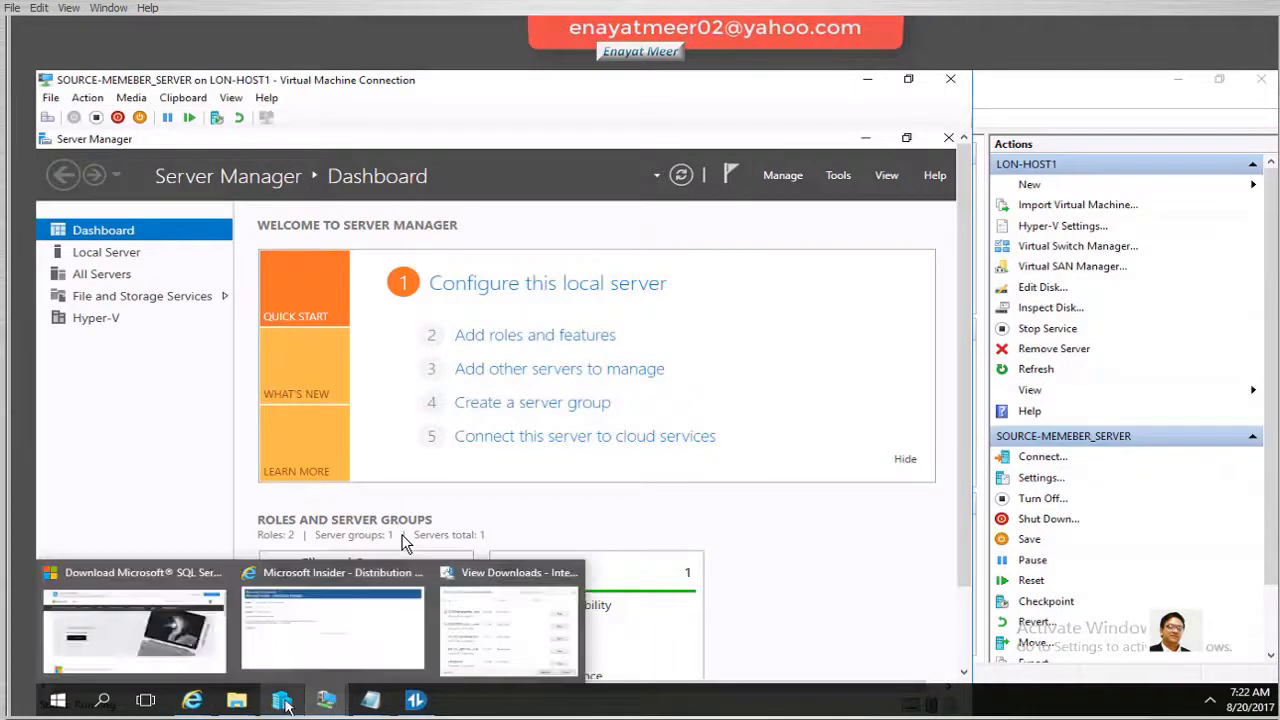
pyautogui.click(326, 620)
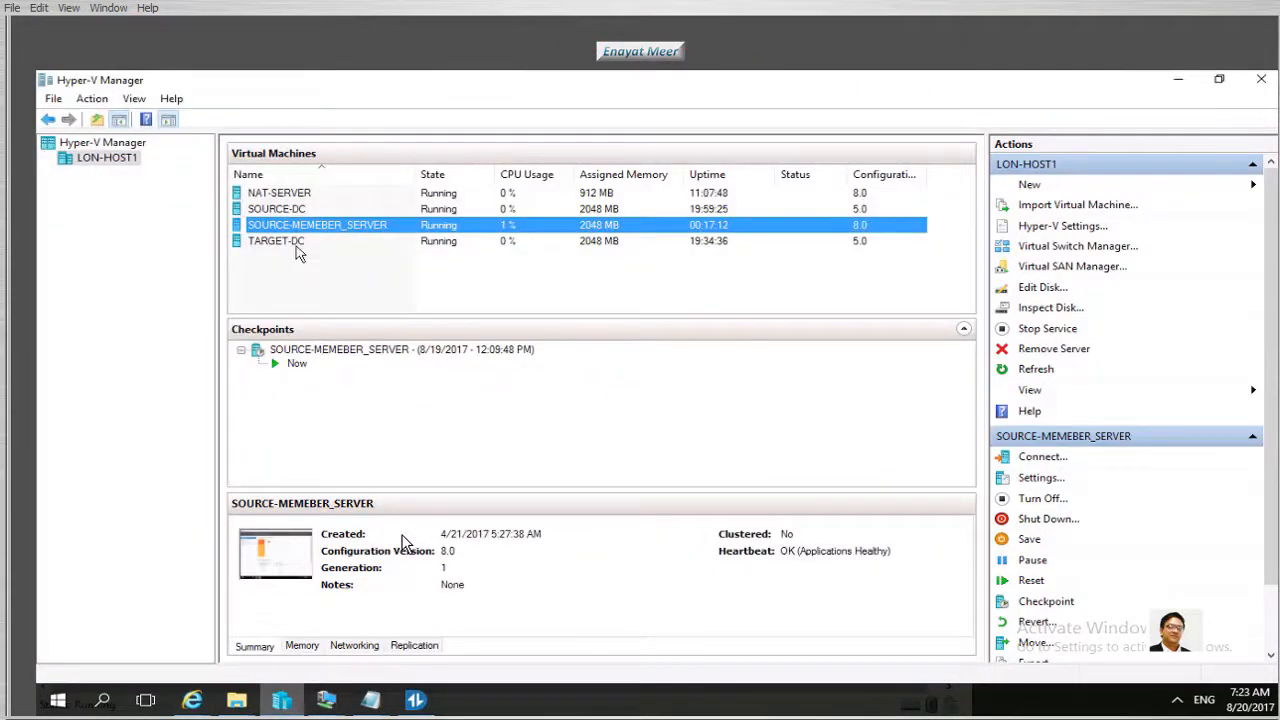
pyautogui.click(294, 246)
pyautogui.doubleClick(294, 246)
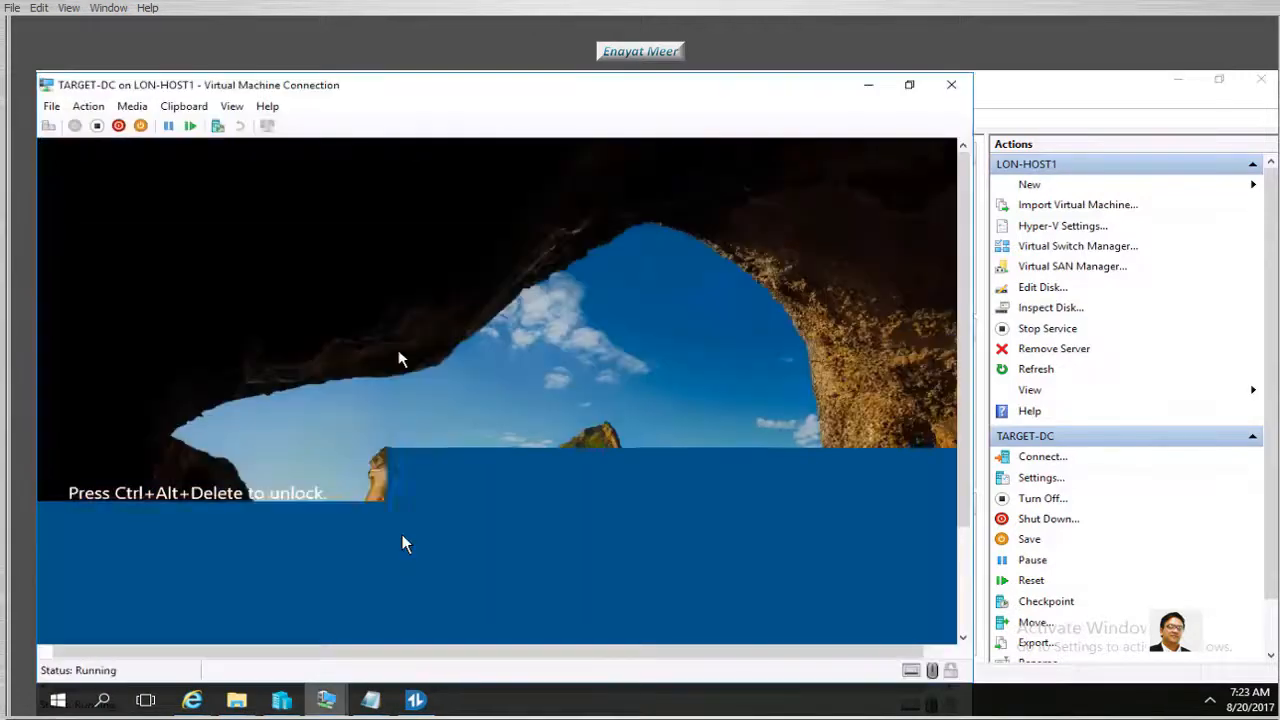
pyautogui.click(86, 110)
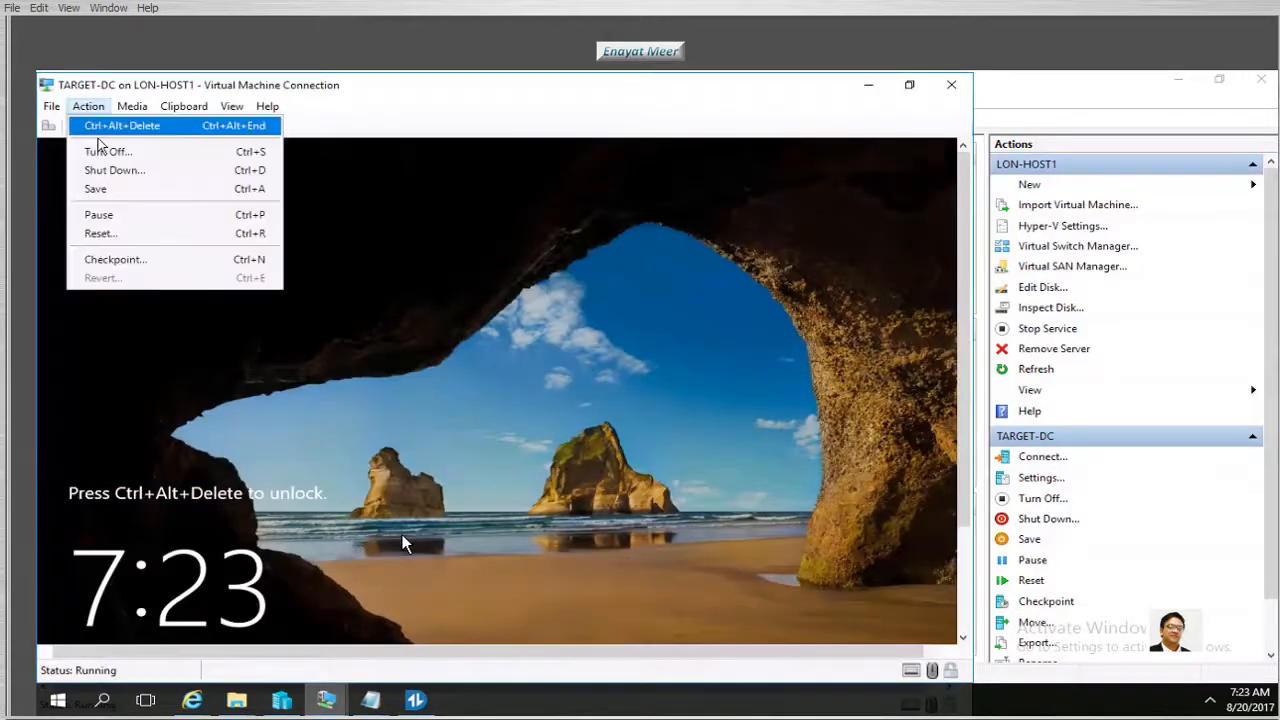
pyautogui.click(105, 126)
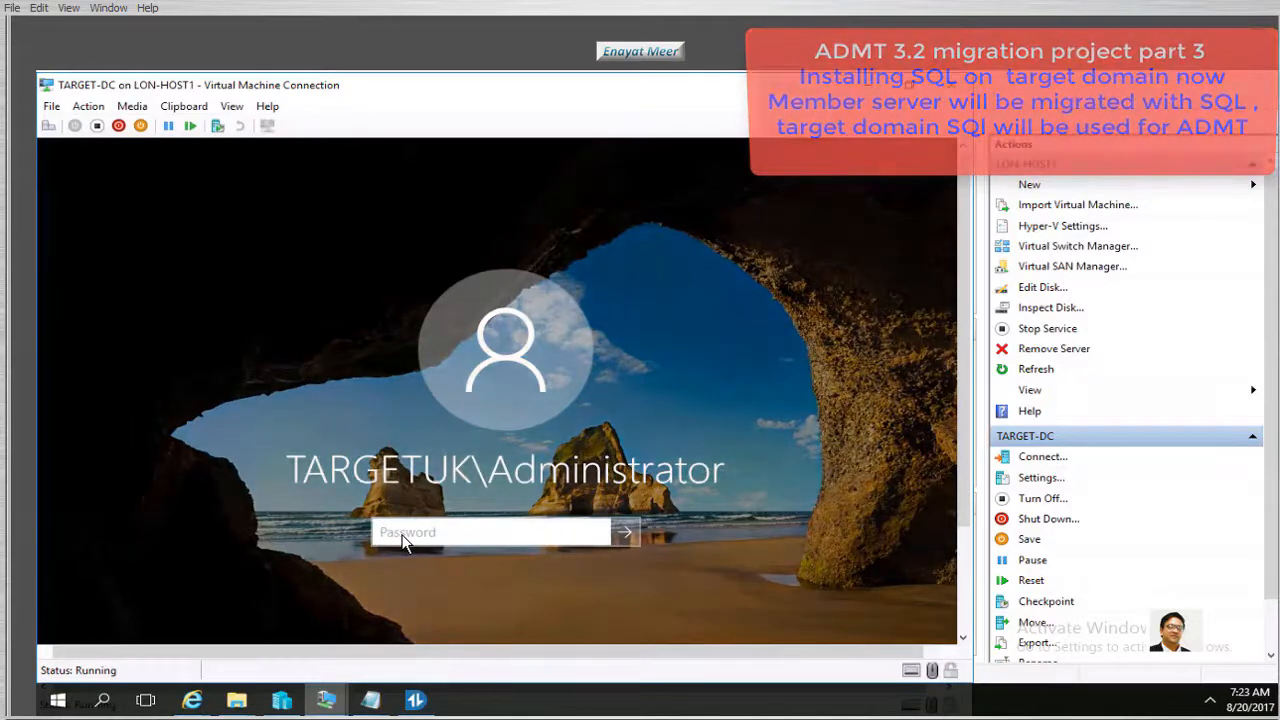
pyautogui.write('Pa$$w0rd')
pyautogui.click(625, 538)
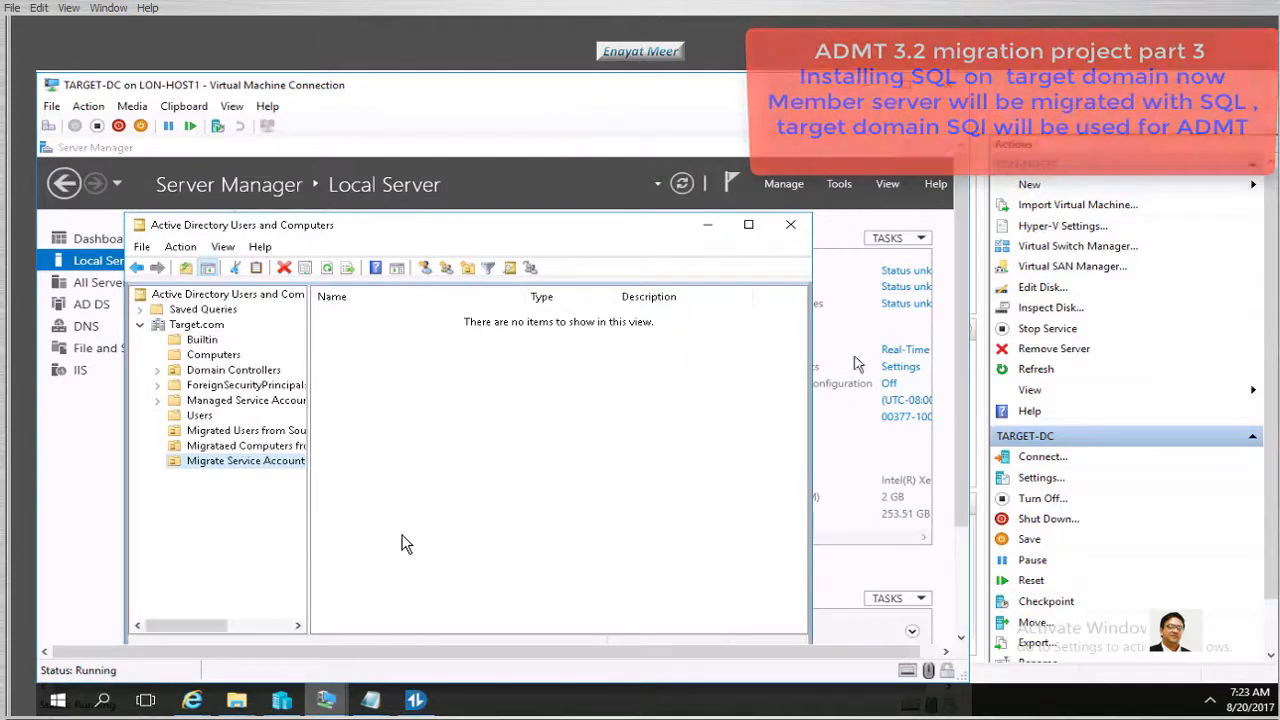
# Close Active Directory Users and Computers, review Server Manager's Local Server page, and open File Explorer
pyautogui.click(790, 224)
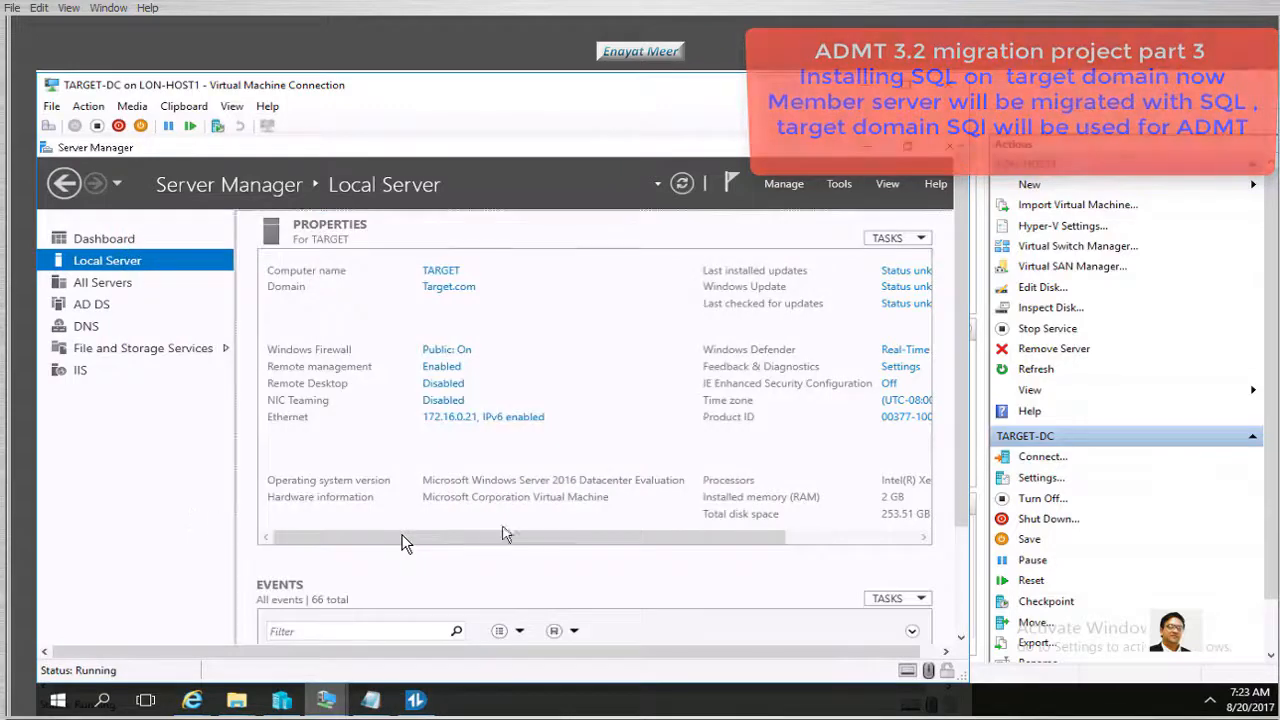
pyautogui.scroll(-3, 405, 540)
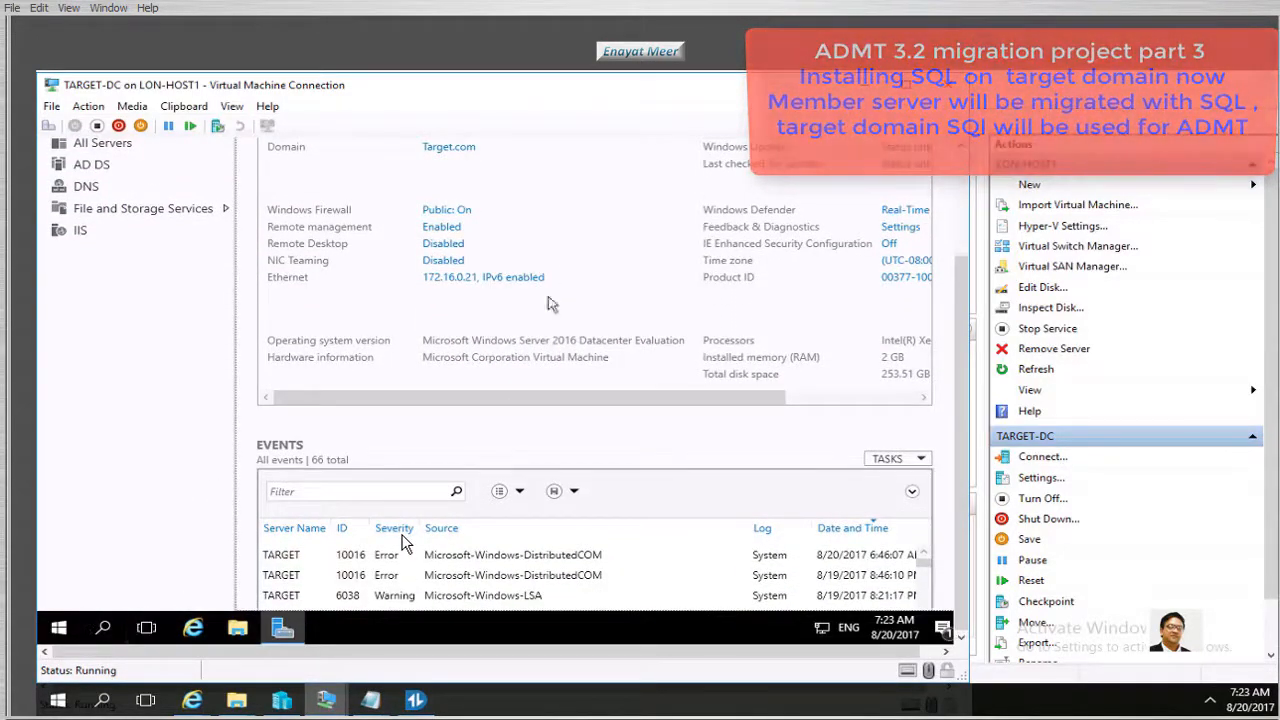
pyautogui.scroll(2, 958, 322)
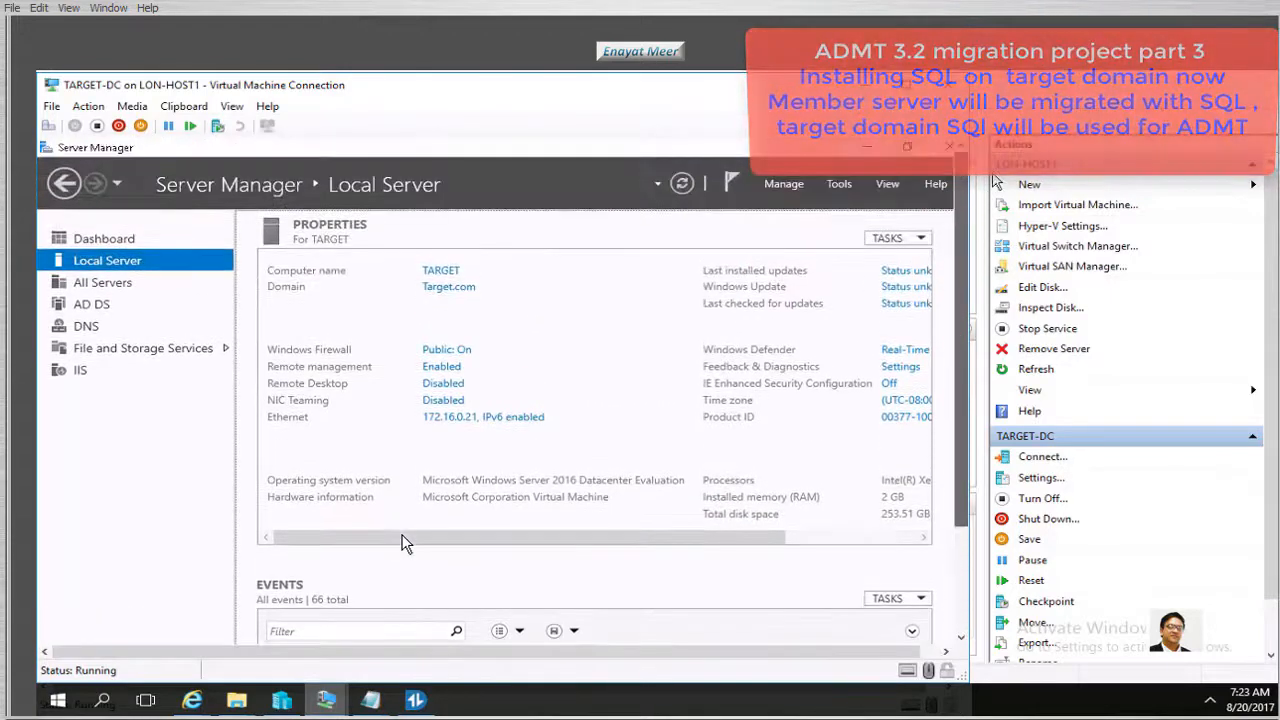
pyautogui.scroll(-2, 935, 327)
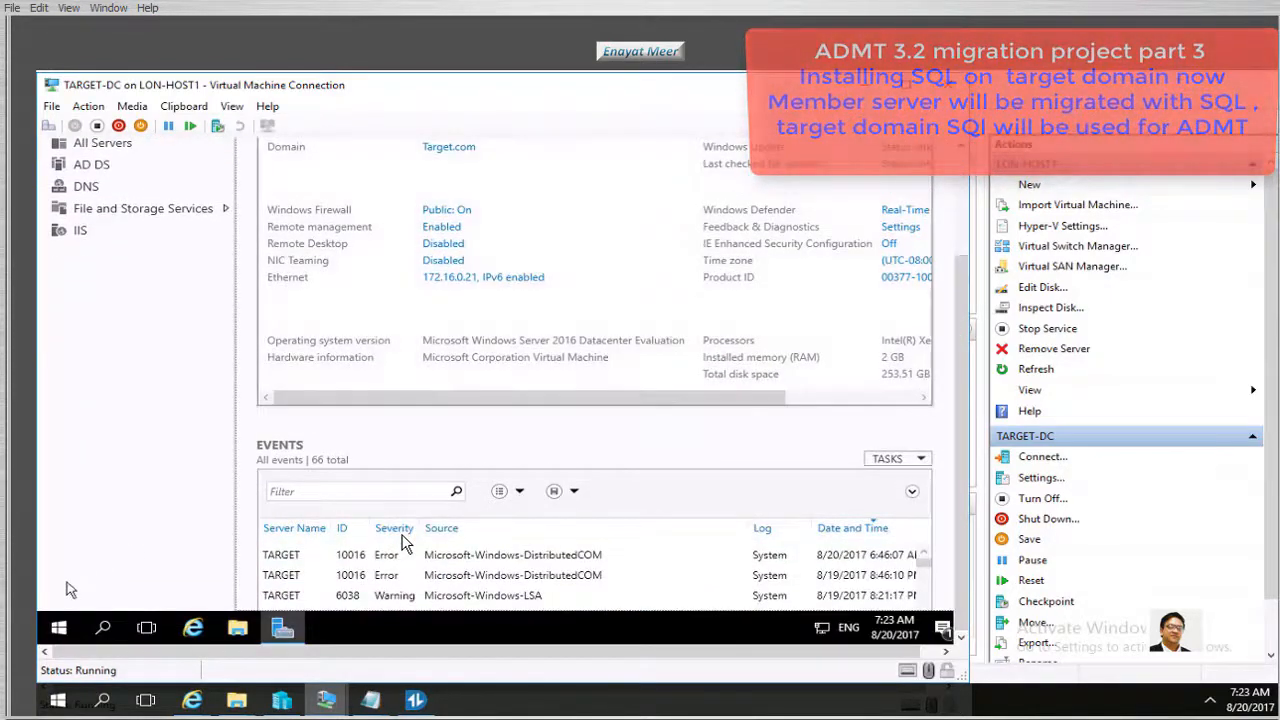
pyautogui.click(240, 630)
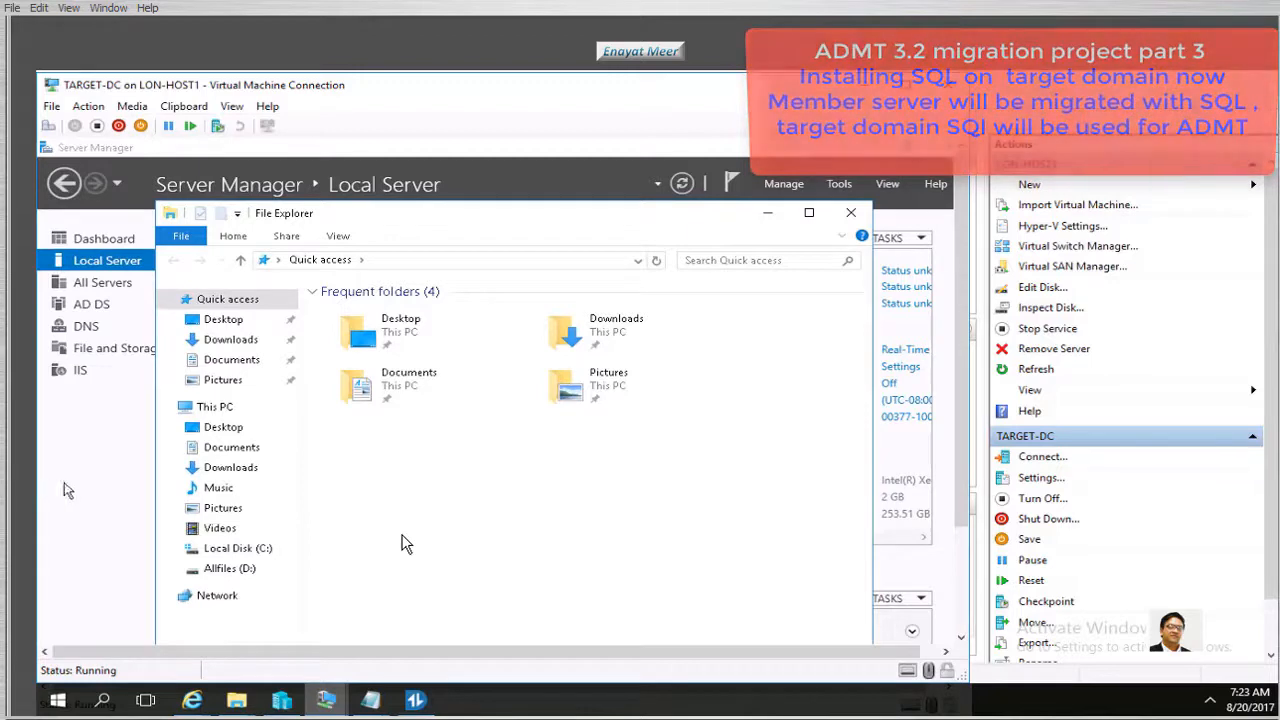
# Browse to C:\ADMT downloads\SQL Express and open 'SQL to be installed on member server.txt' in Notepad
pyautogui.click(238, 548)
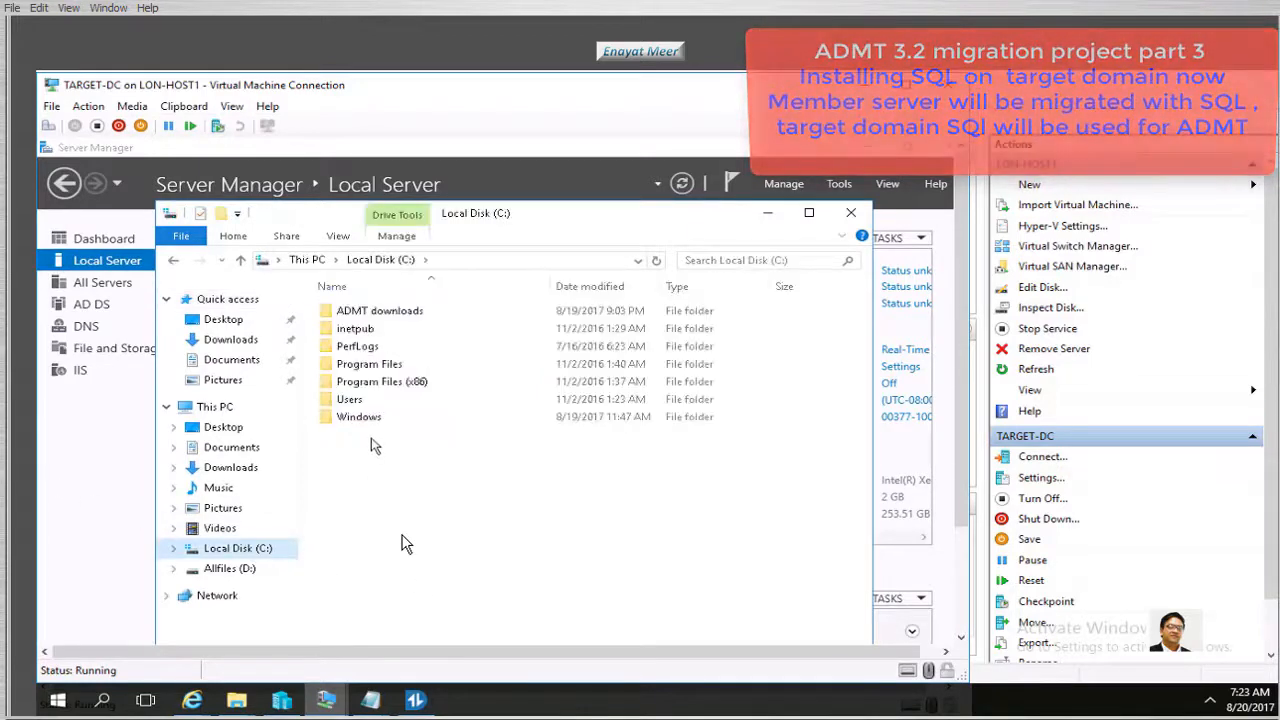
pyautogui.doubleClick(380, 311)
pyautogui.doubleClick(375, 312)
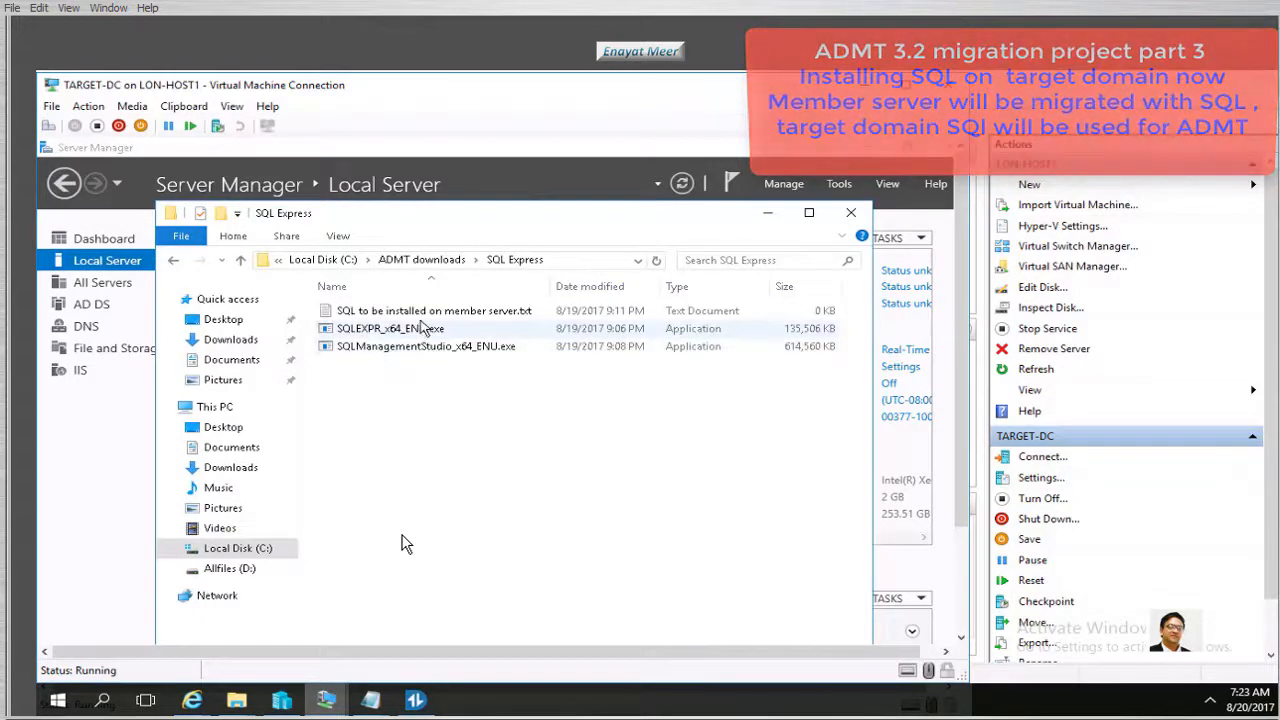
pyautogui.click(383, 329)
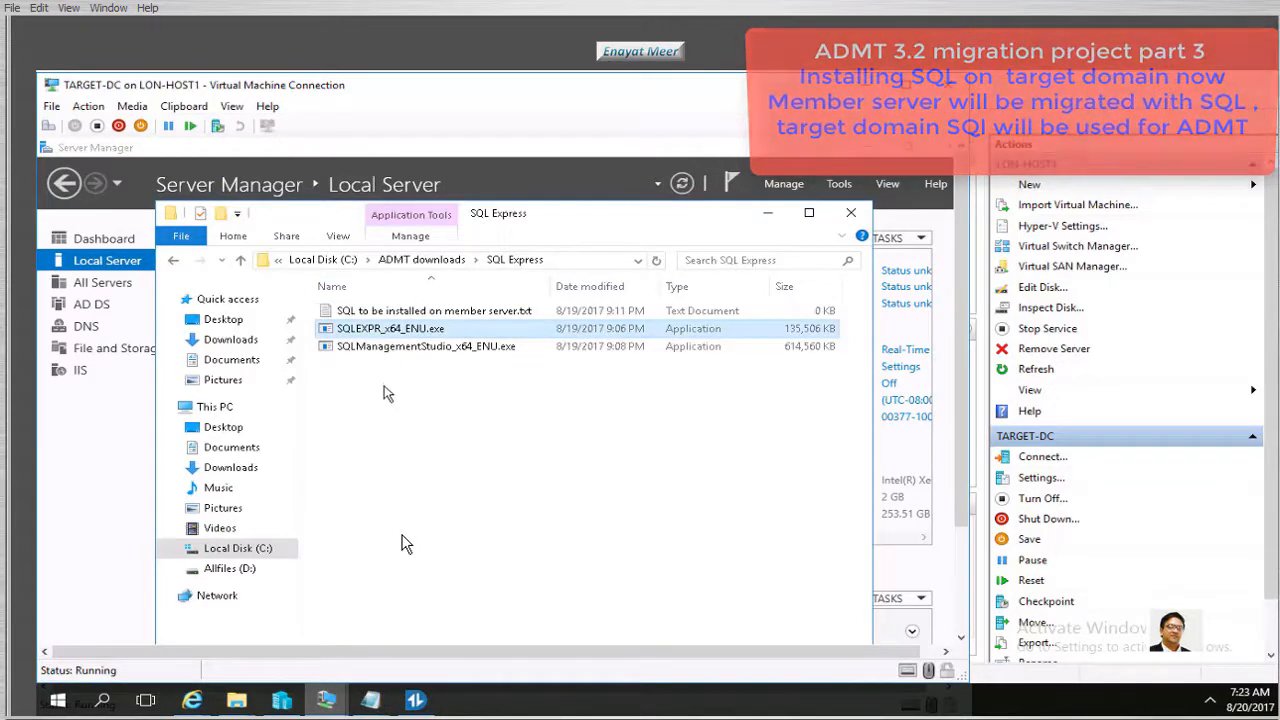
pyautogui.doubleClick(420, 311)
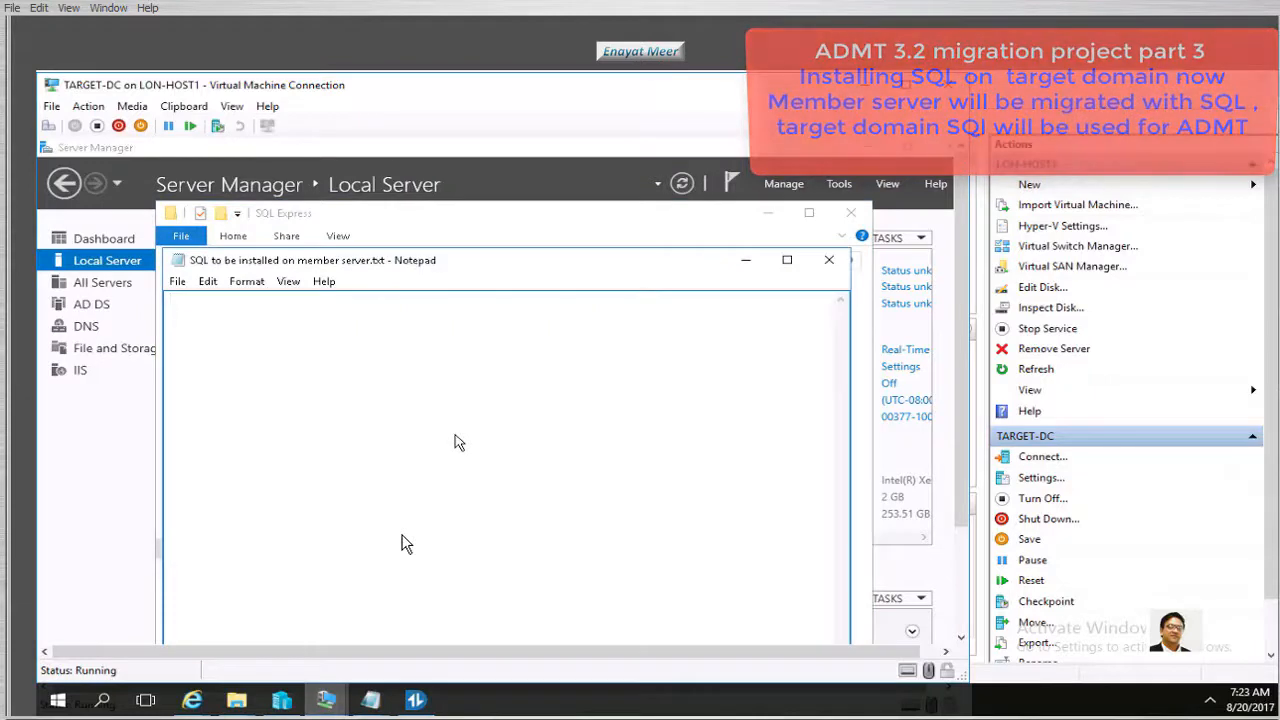
# Note that member-server SQL was only for migration and target-server SQL is for ADMT, then save and close
pyautogui.write('W')
pyautogui.write('QL on membe')
pyautogui.write('r server')
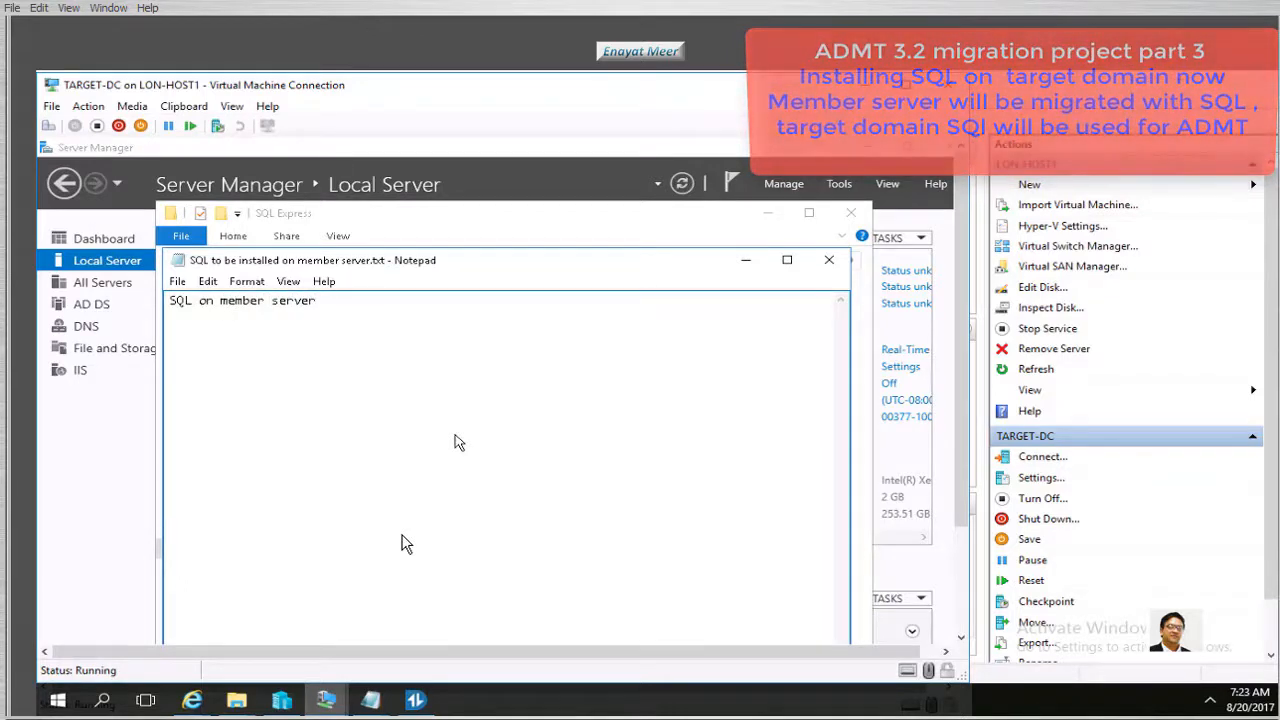
pyautogui.write(' was installed just an app')
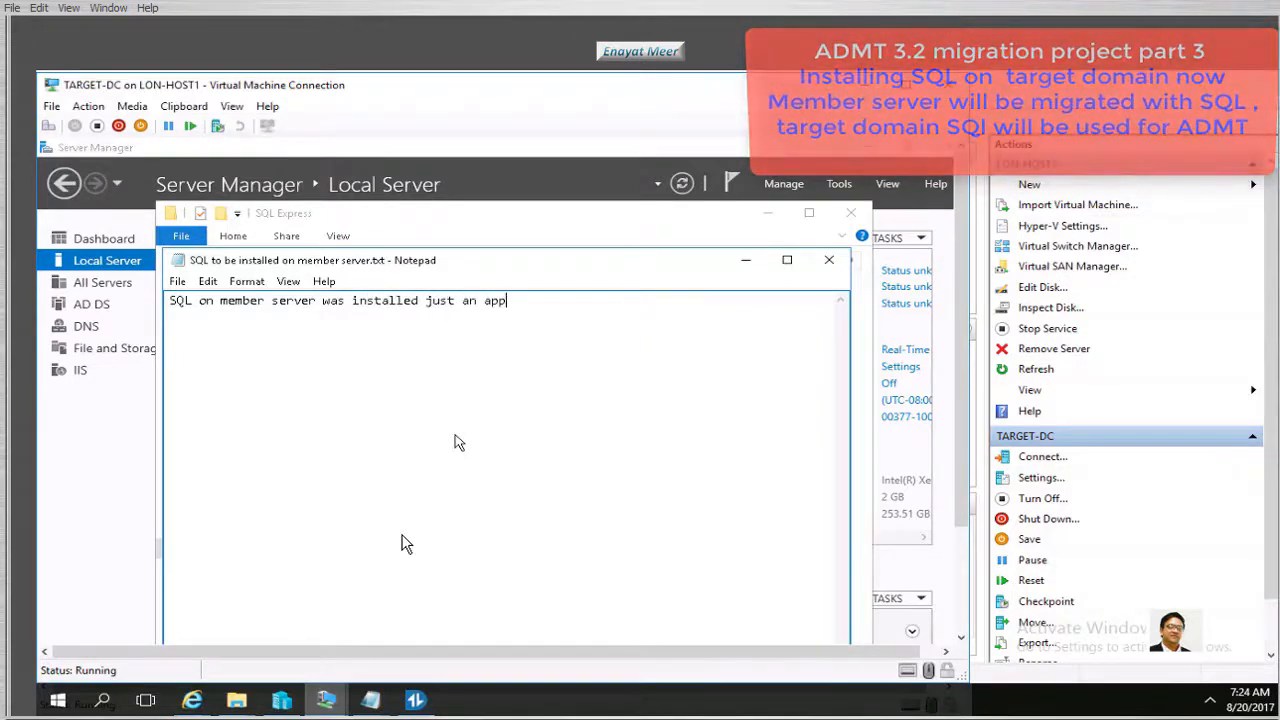
pyautogui.write(' for mi')
pyautogui.write('gration.')
pyautogui.write('SQL on ')
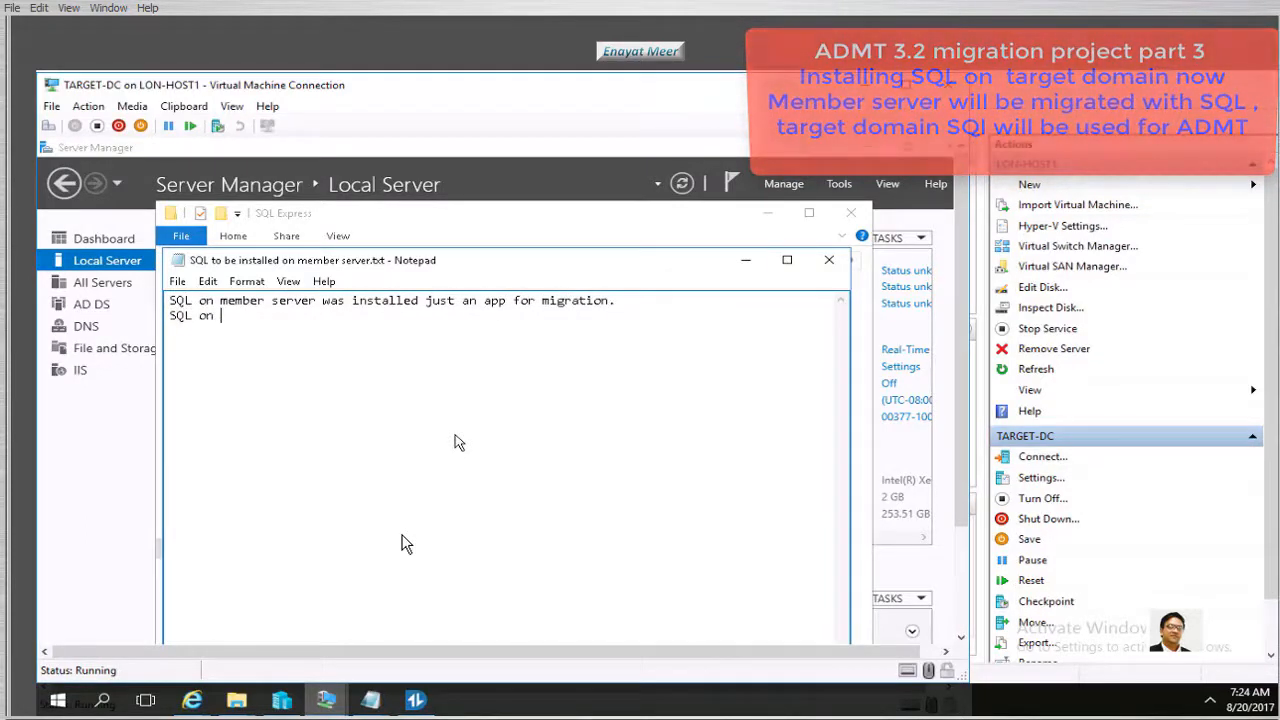
pyautogui.write('target server will be installed now for ADMT.')
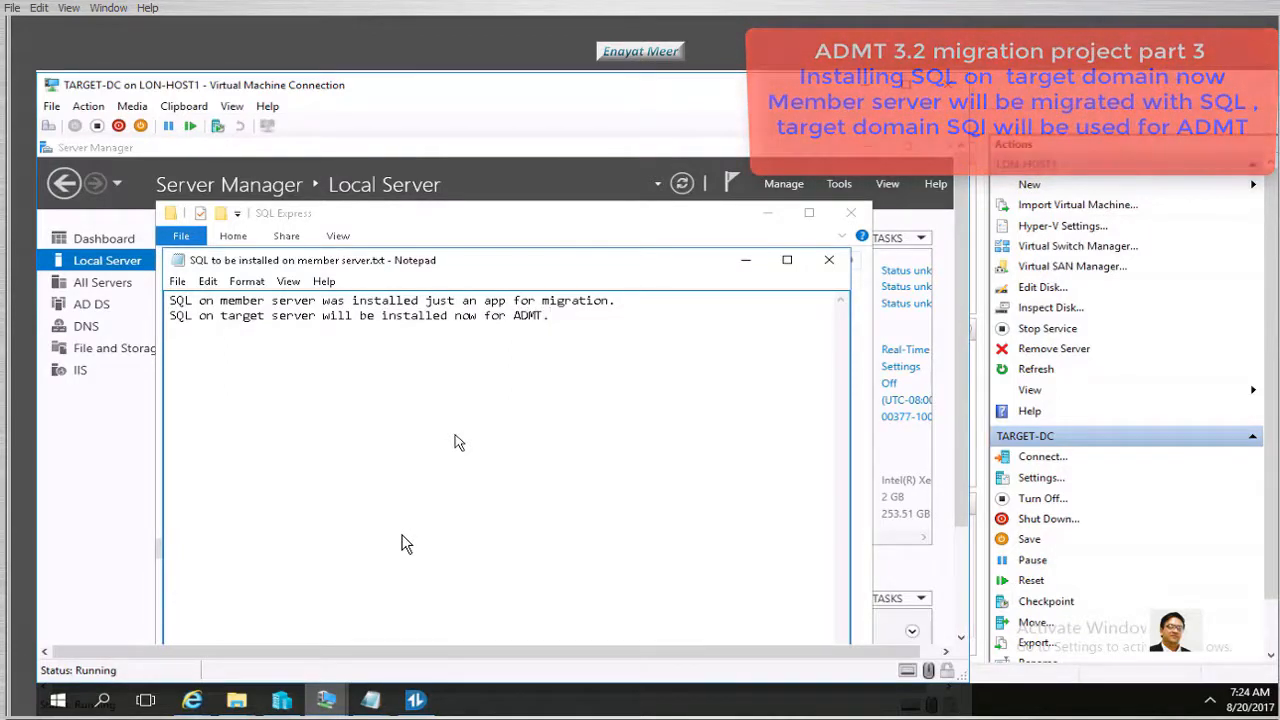
pyautogui.click(177, 281)
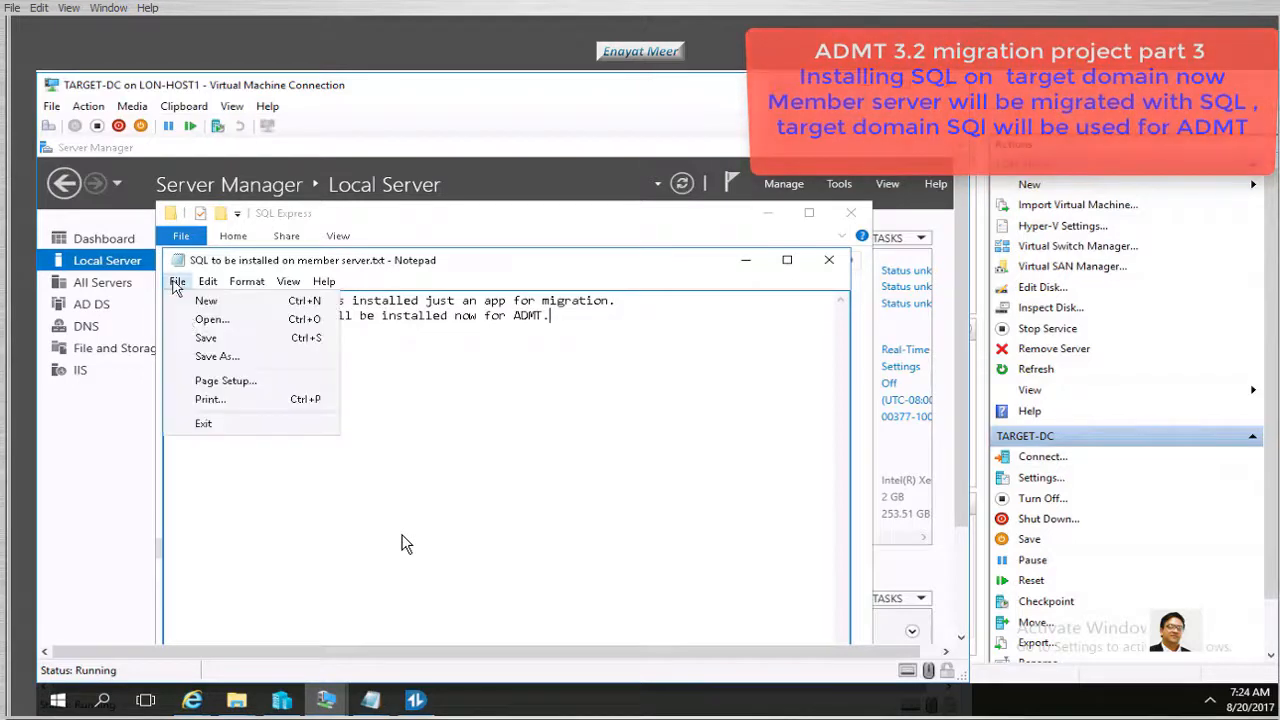
pyautogui.click(206, 340)
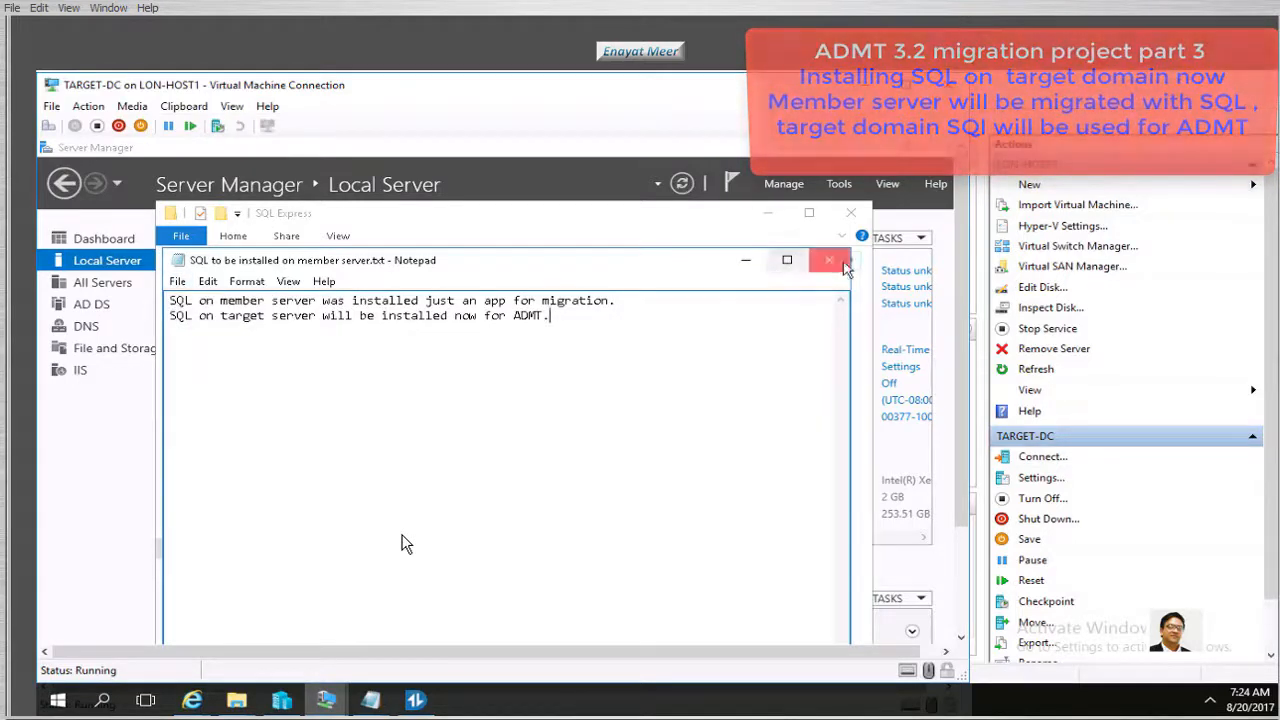
pyautogui.click(829, 260)
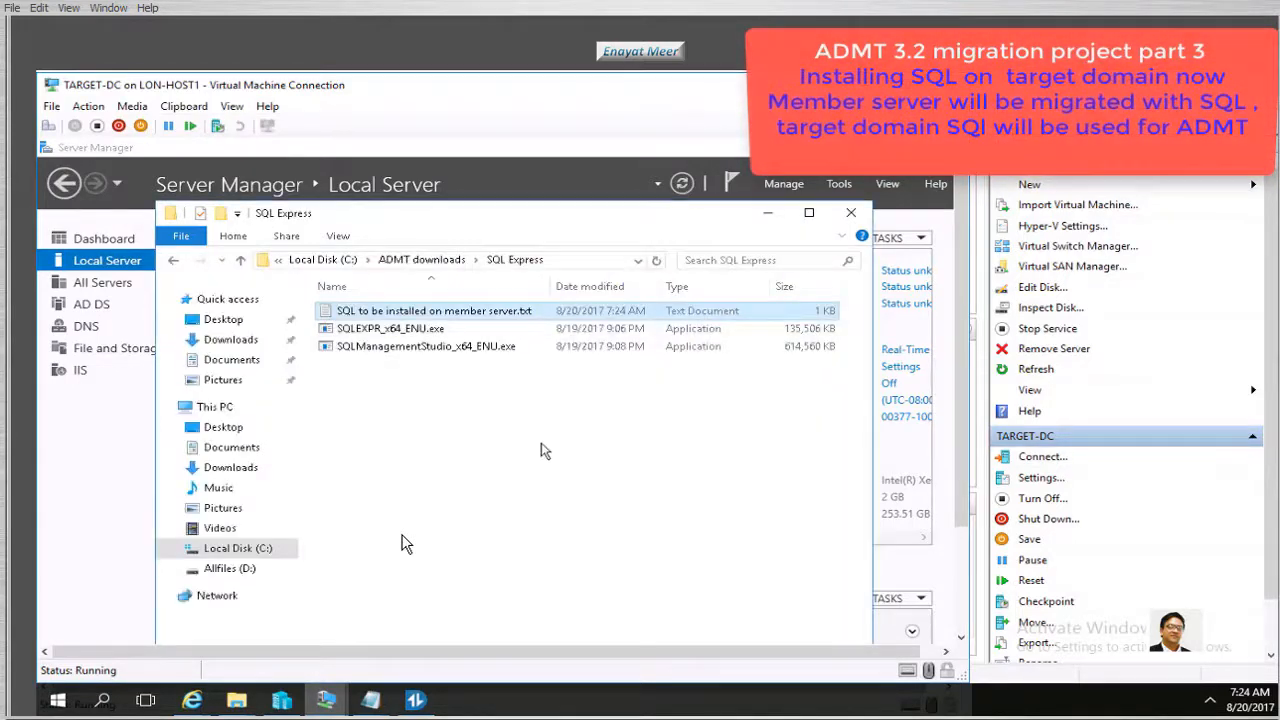
# Run SQLEXPR_x64_ENU.exe, choose a new stand-alone SQL Server installation, and accept the license terms
pyautogui.click(392, 328)
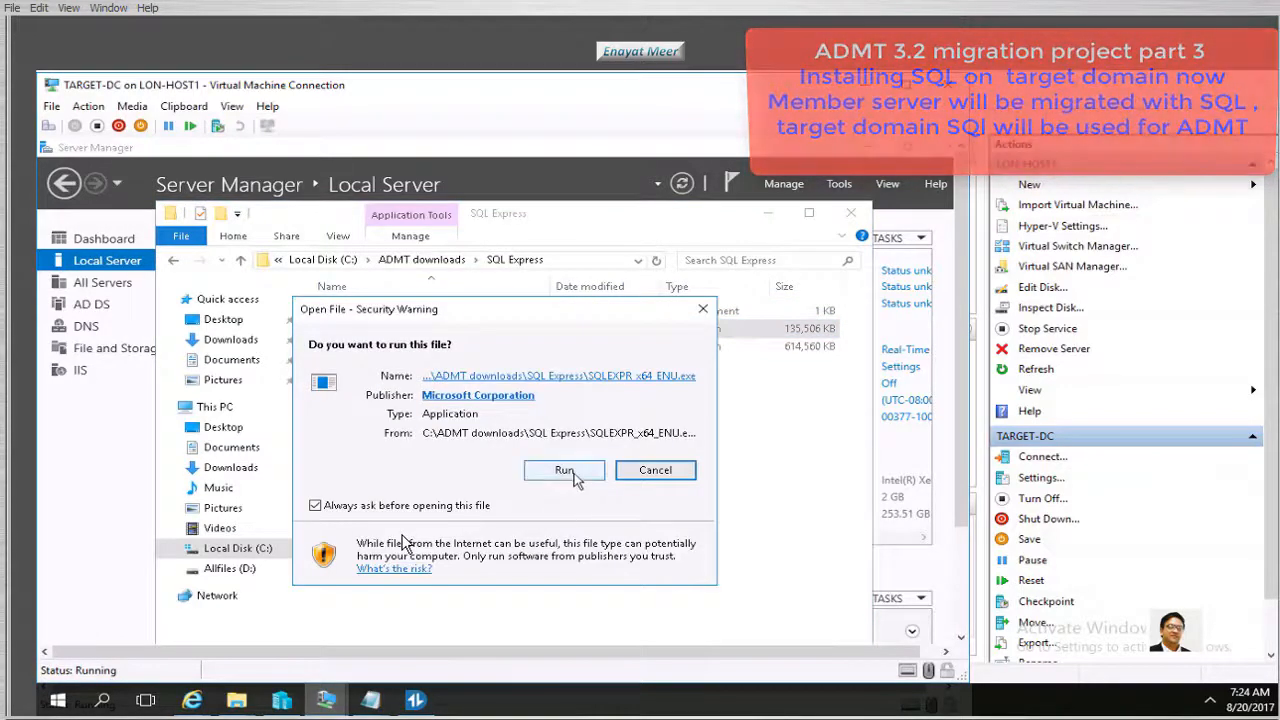
pyautogui.click(567, 471)
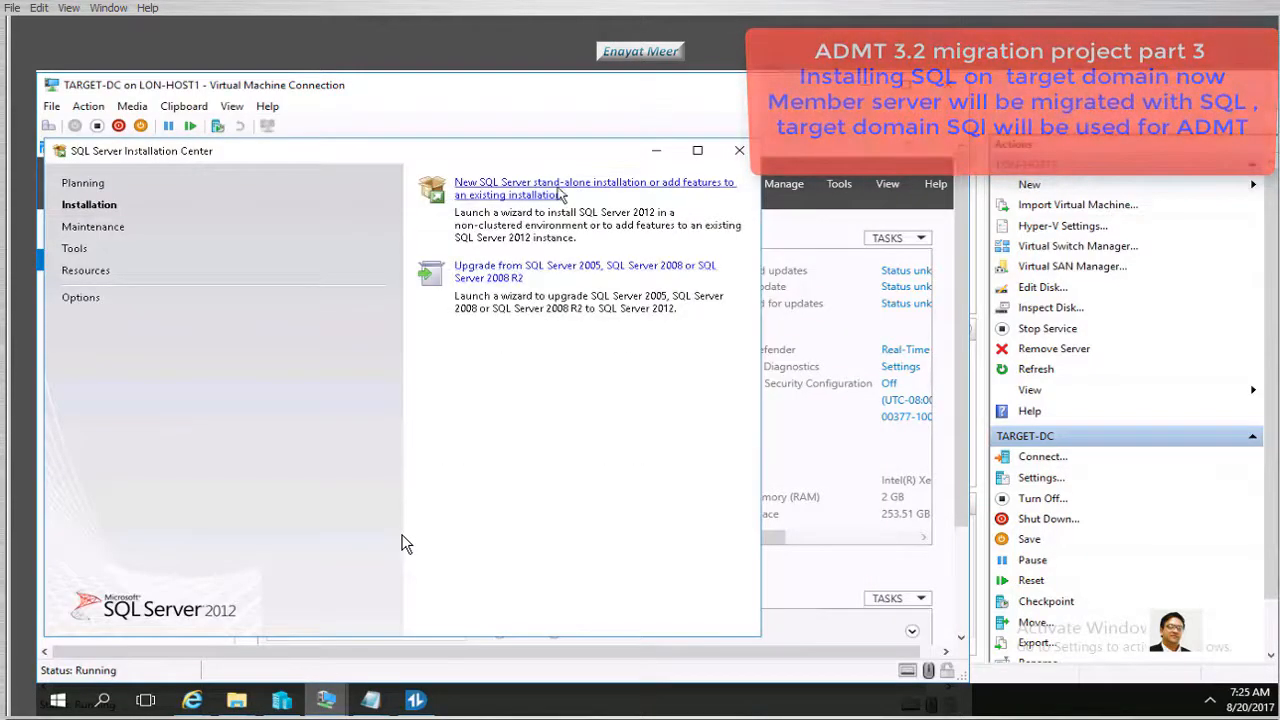
pyautogui.click(553, 191)
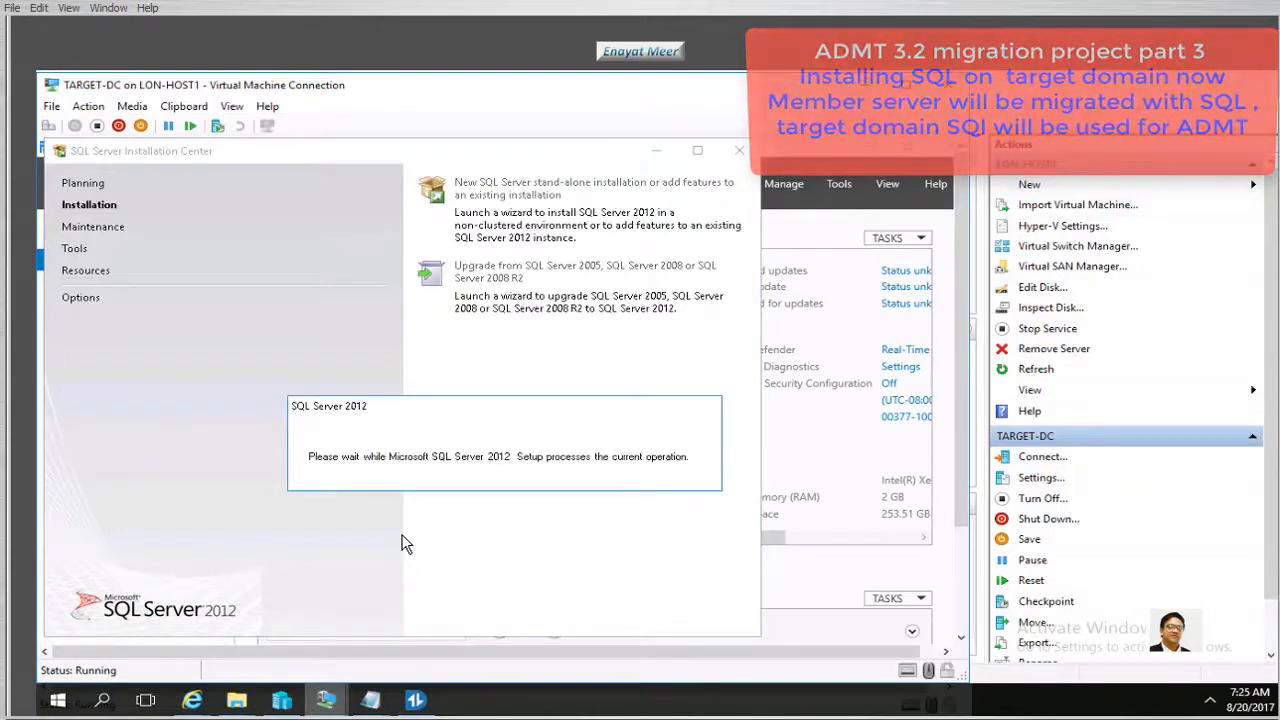
pyautogui.click(373, 569)
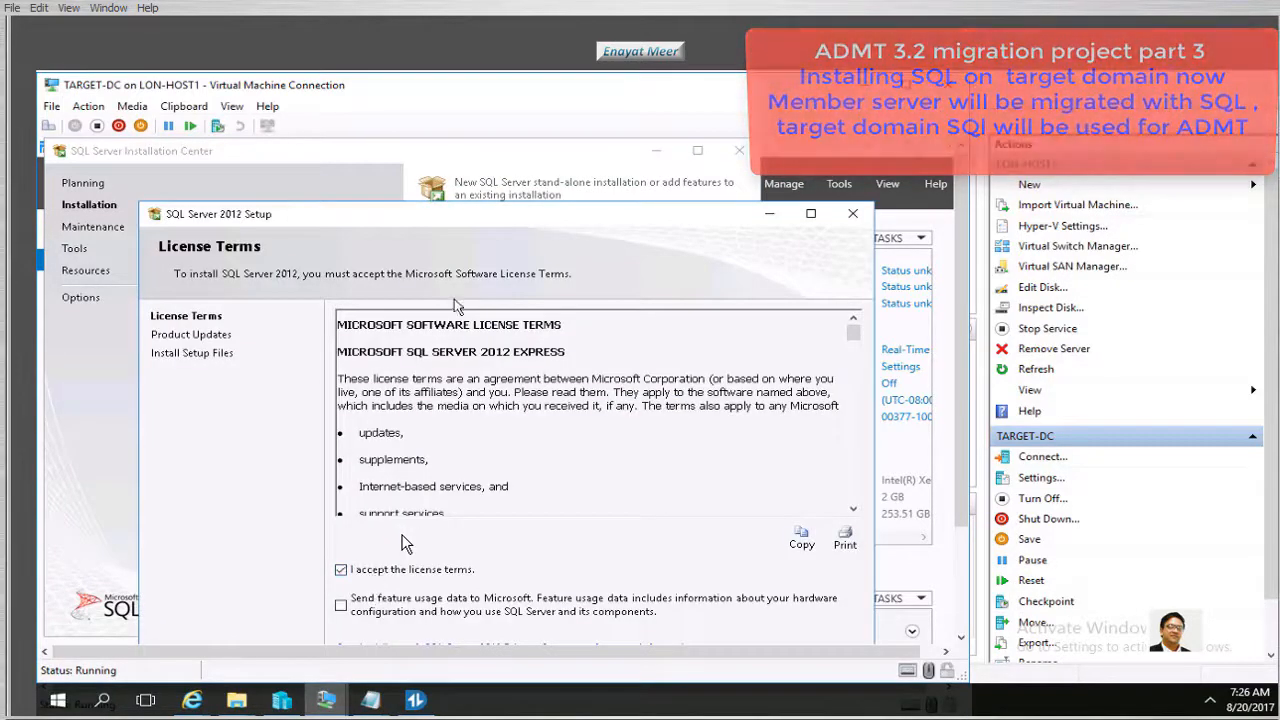
# Maximize the SQL Server 2012 Setup window and continue past License Terms toward Feature Selection
pyautogui.moveTo(475, 220); pyautogui.dragTo(441, 138)
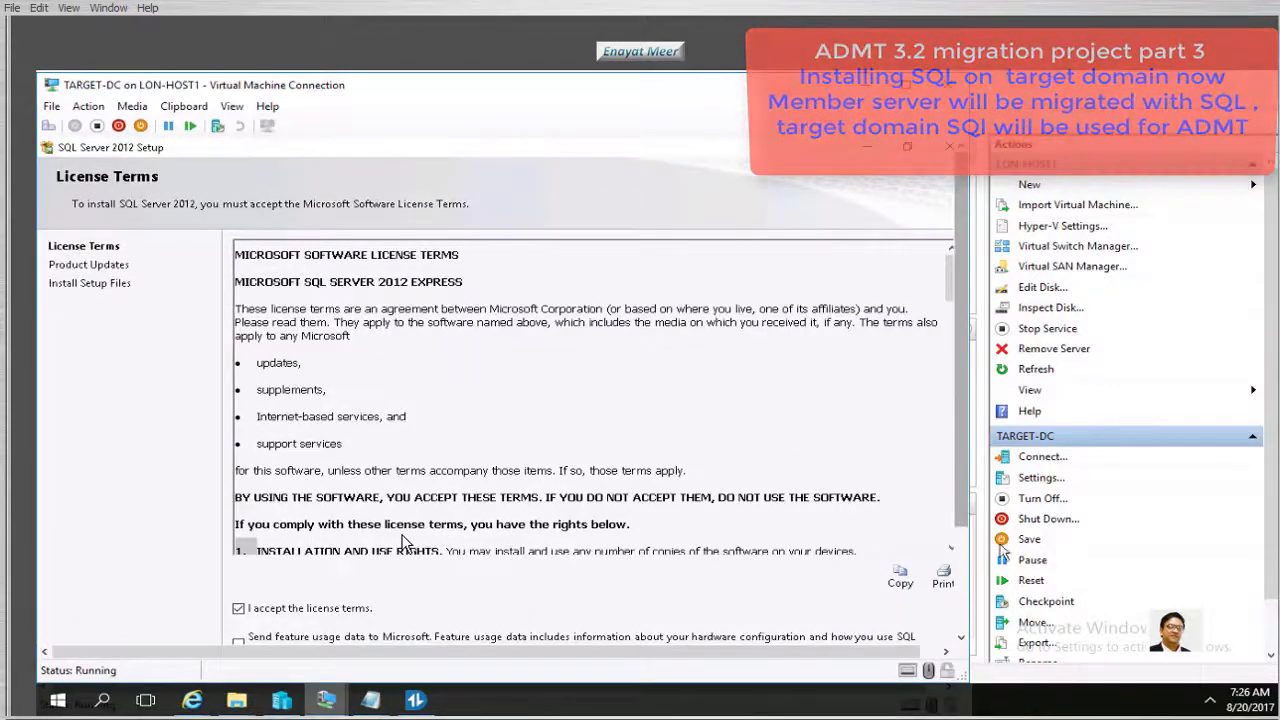
pyautogui.moveTo(960, 519); pyautogui.dragTo(942, 611)
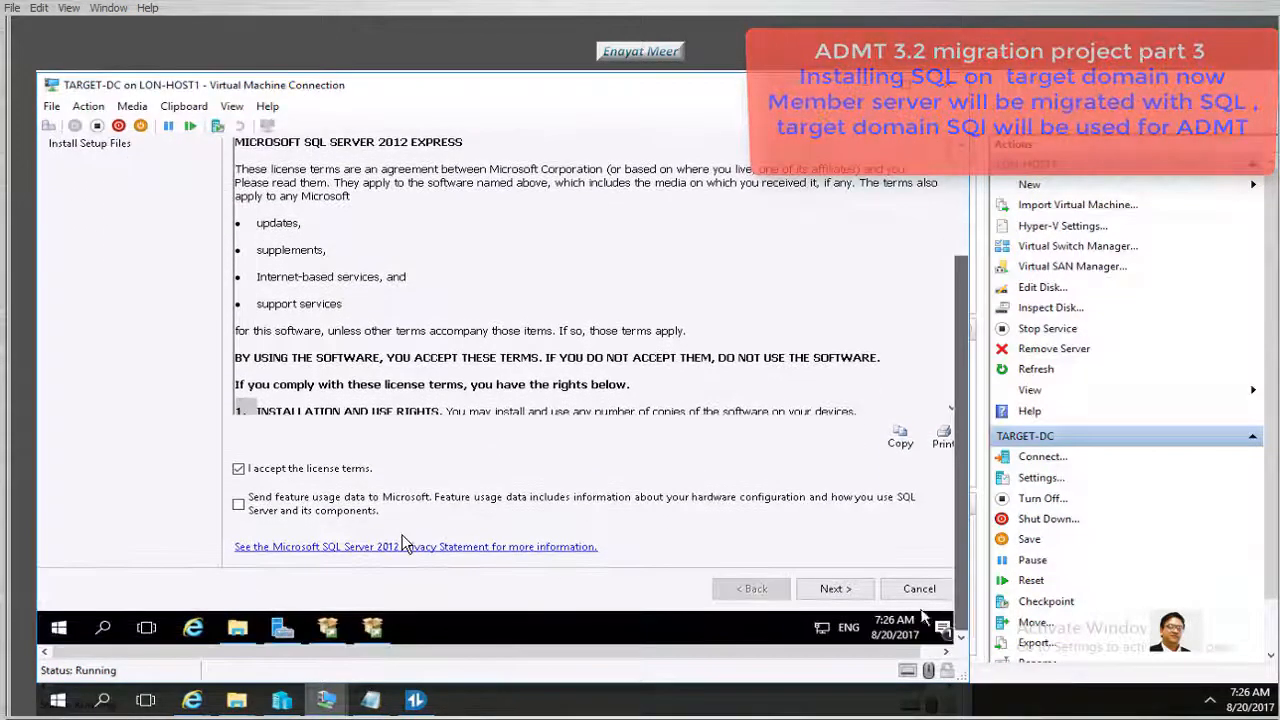
pyautogui.click(845, 592)
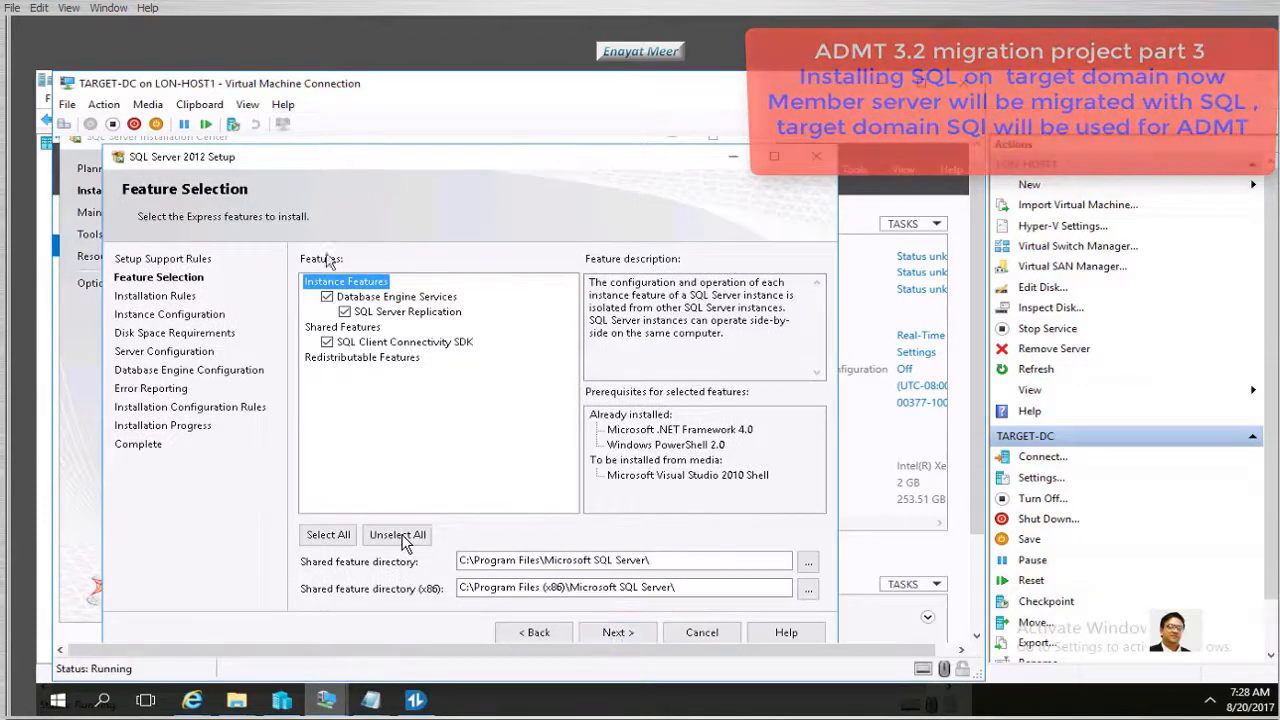
# Keep the chosen features, name the instance ADMTINST with a matching instance ID, and start installing
pyautogui.click(618, 634)
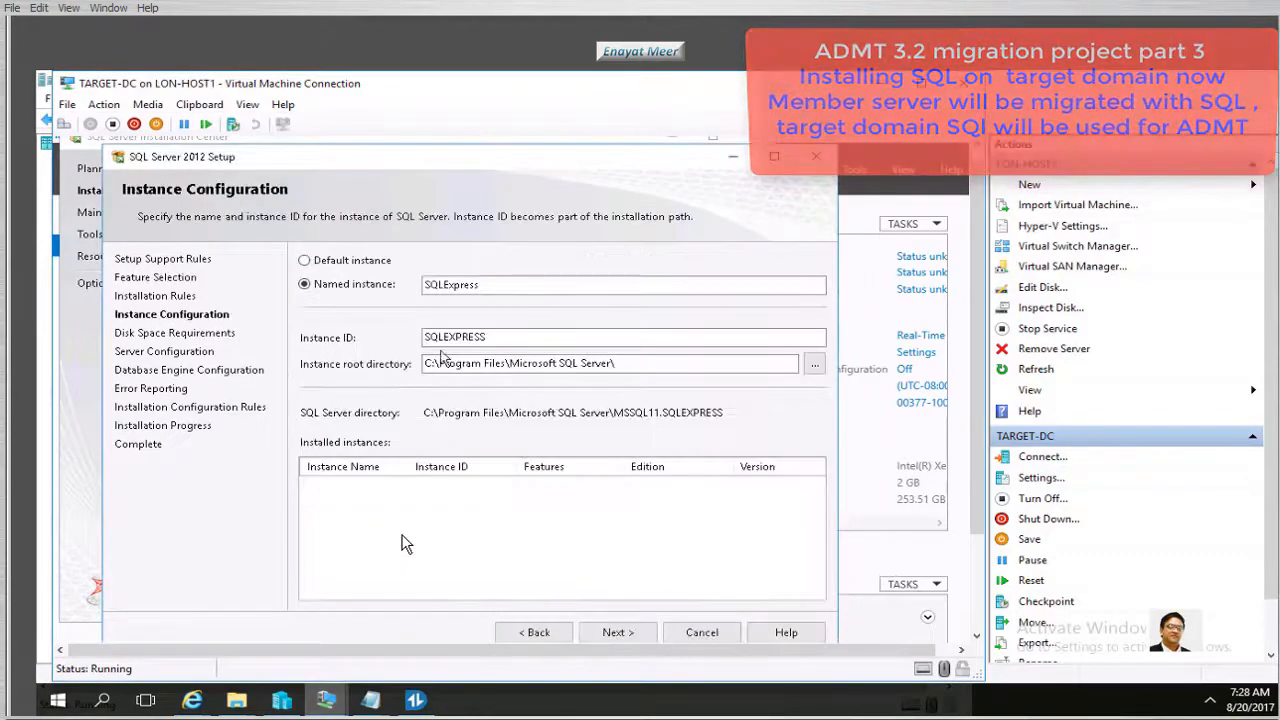
pyautogui.moveTo(500, 290); pyautogui.dragTo(343, 287)
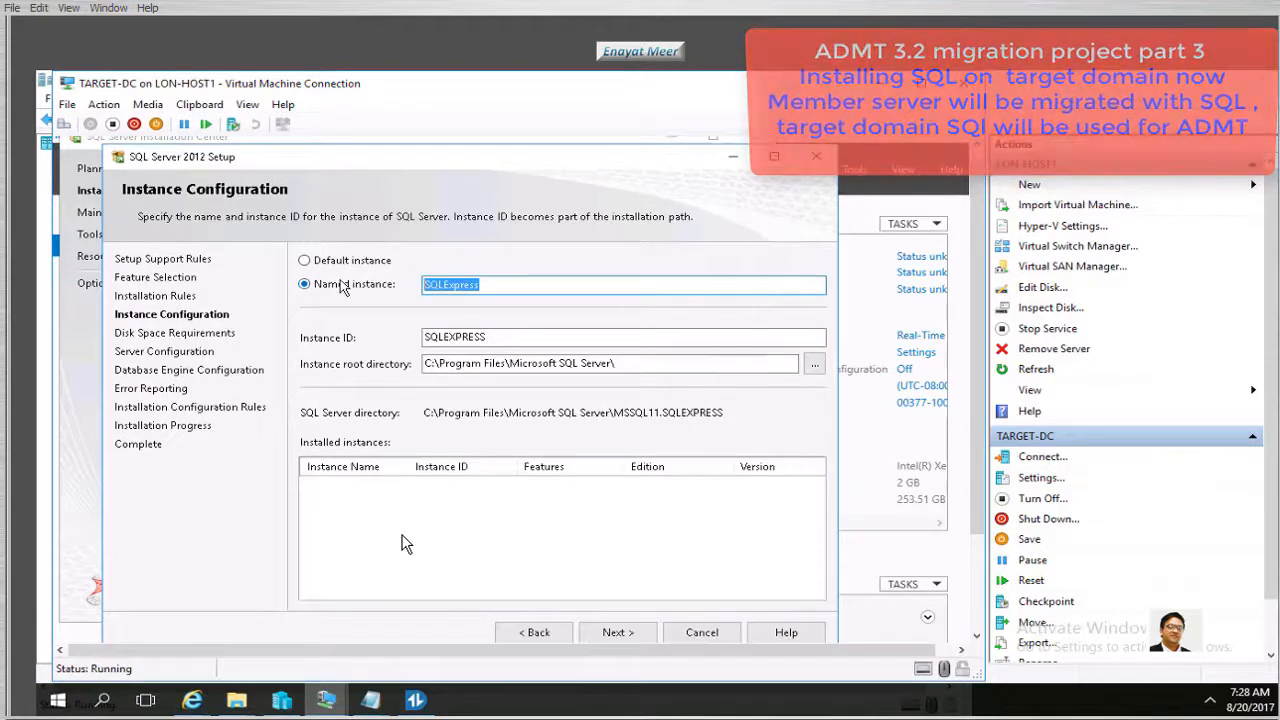
pyautogui.write('ADMTINST')
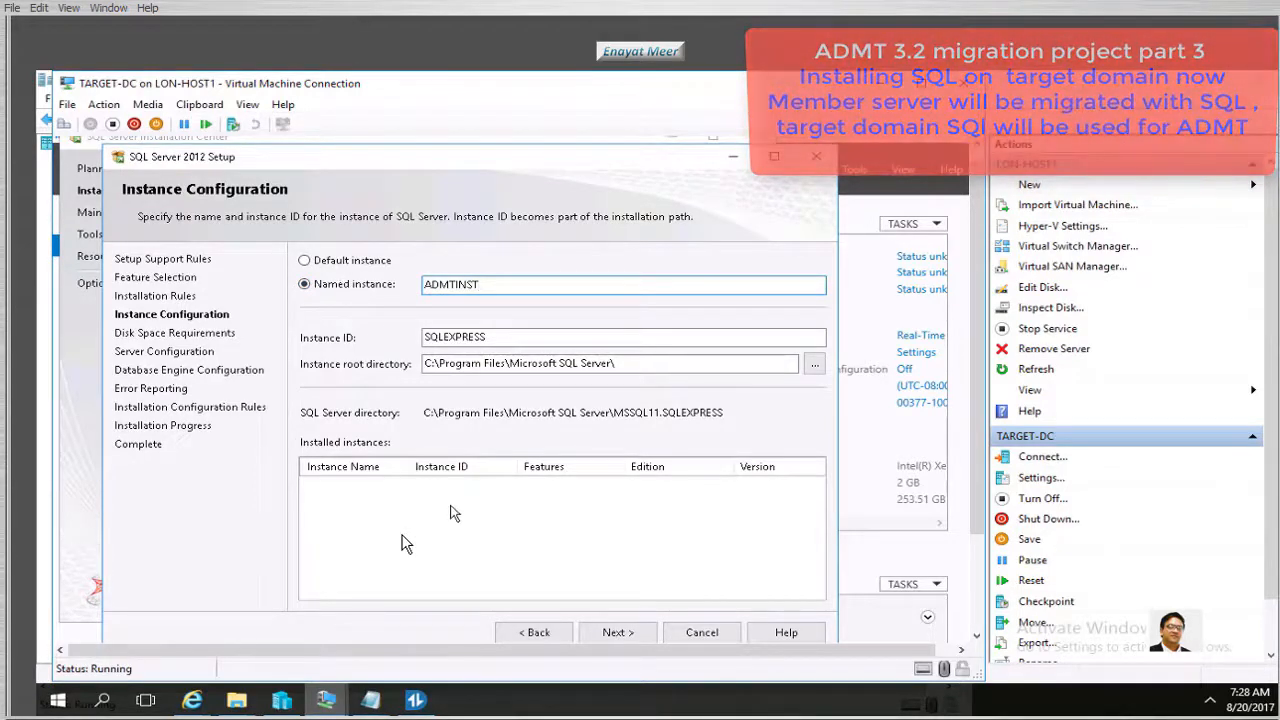
pyautogui.click(557, 344)
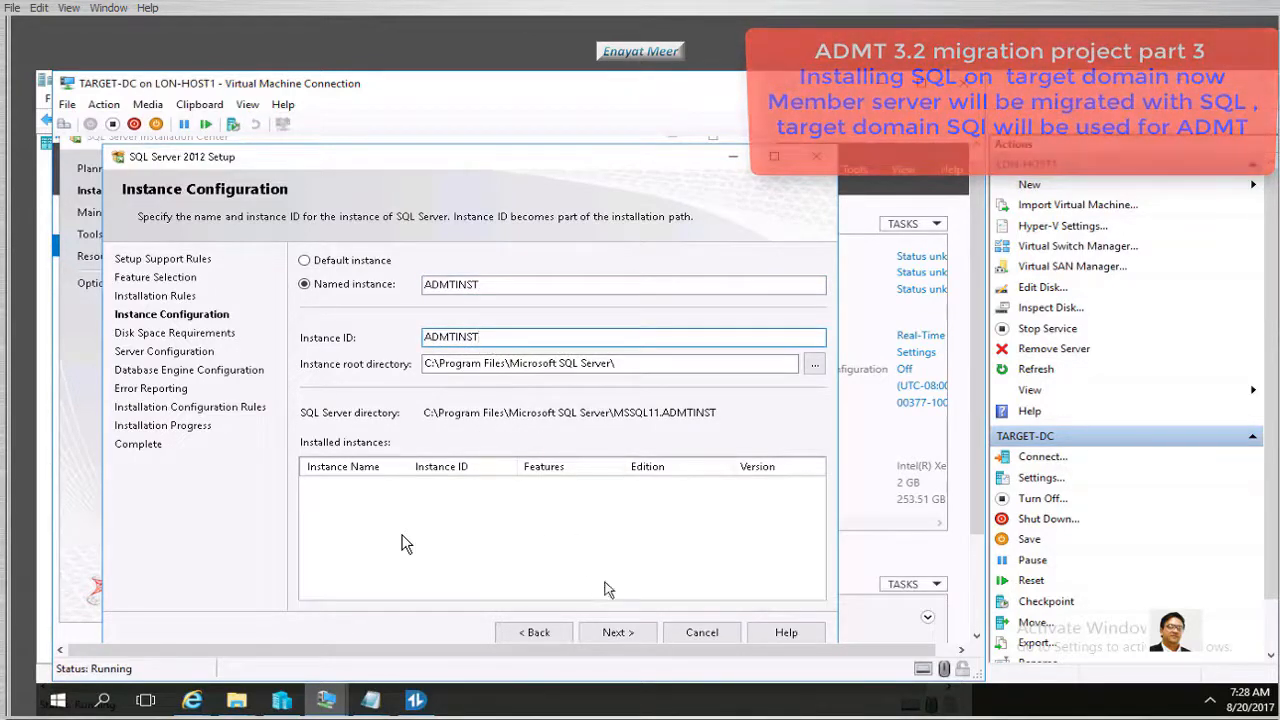
pyautogui.click(617, 633)
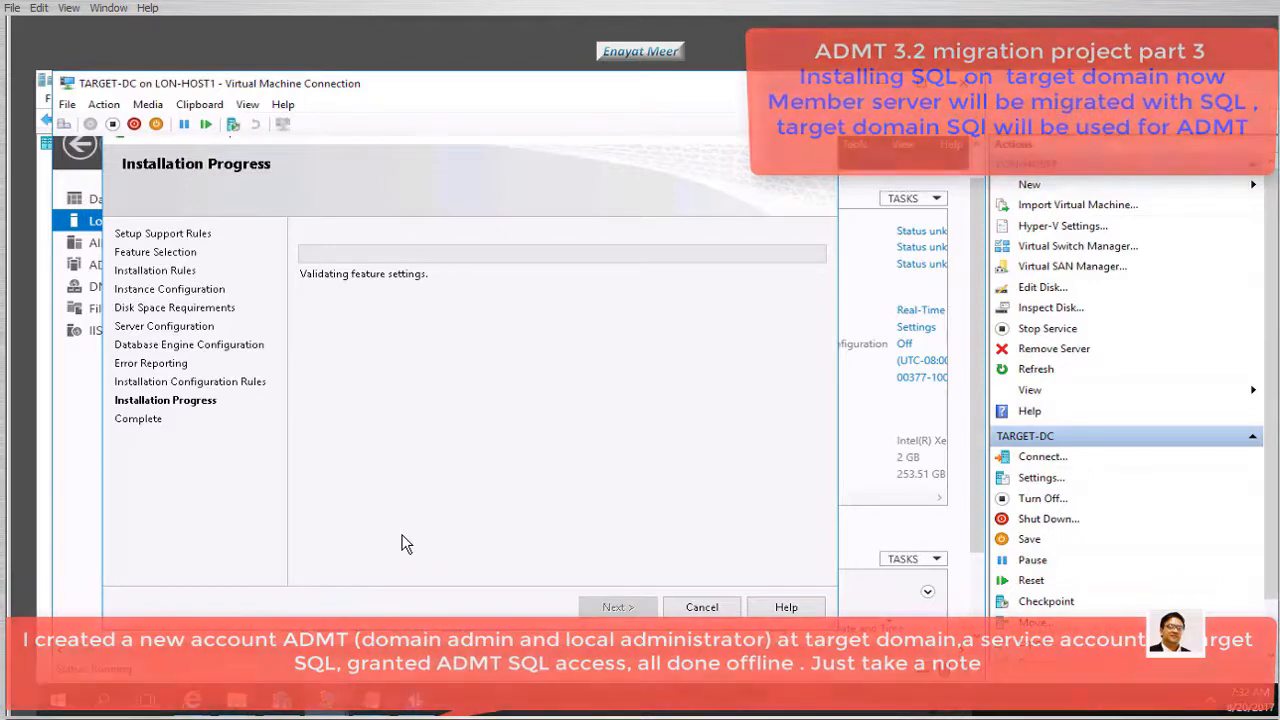
# In the Word agenda, insert a new item 6 'Install SQL' after the ADMT download item
pyautogui.hotkey('alt', 'Tab')
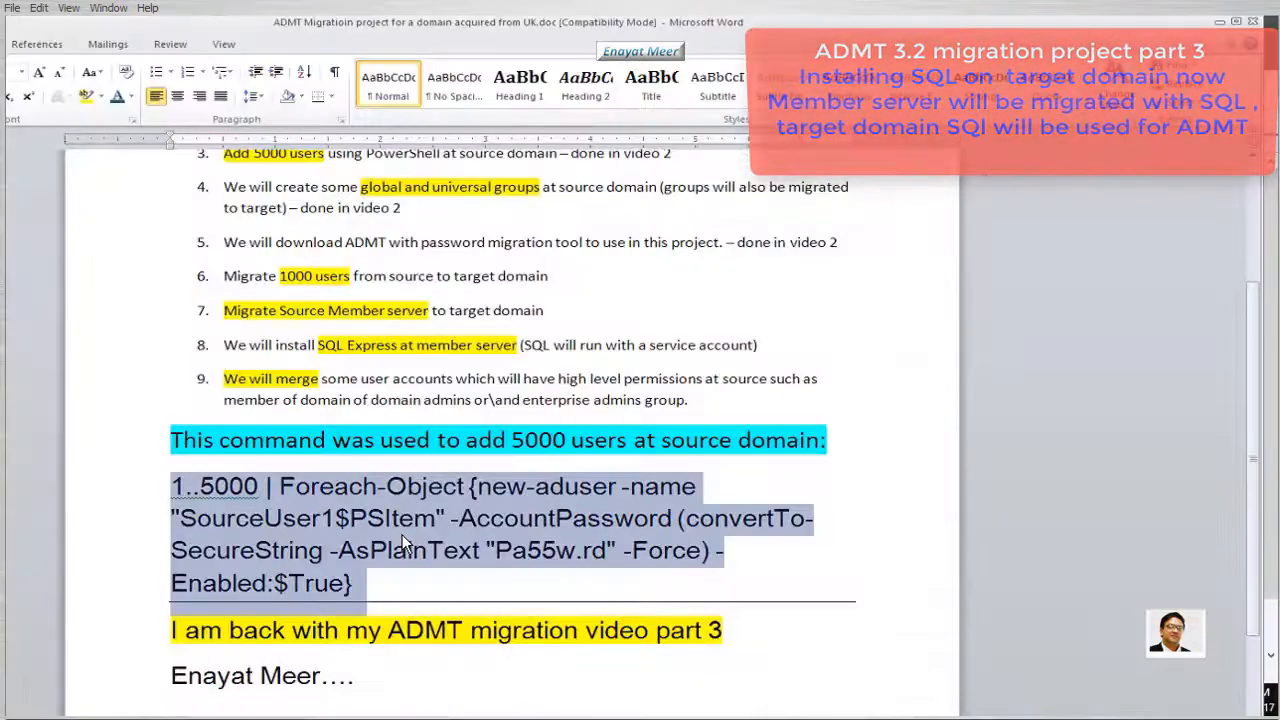
pyautogui.click(600, 680)
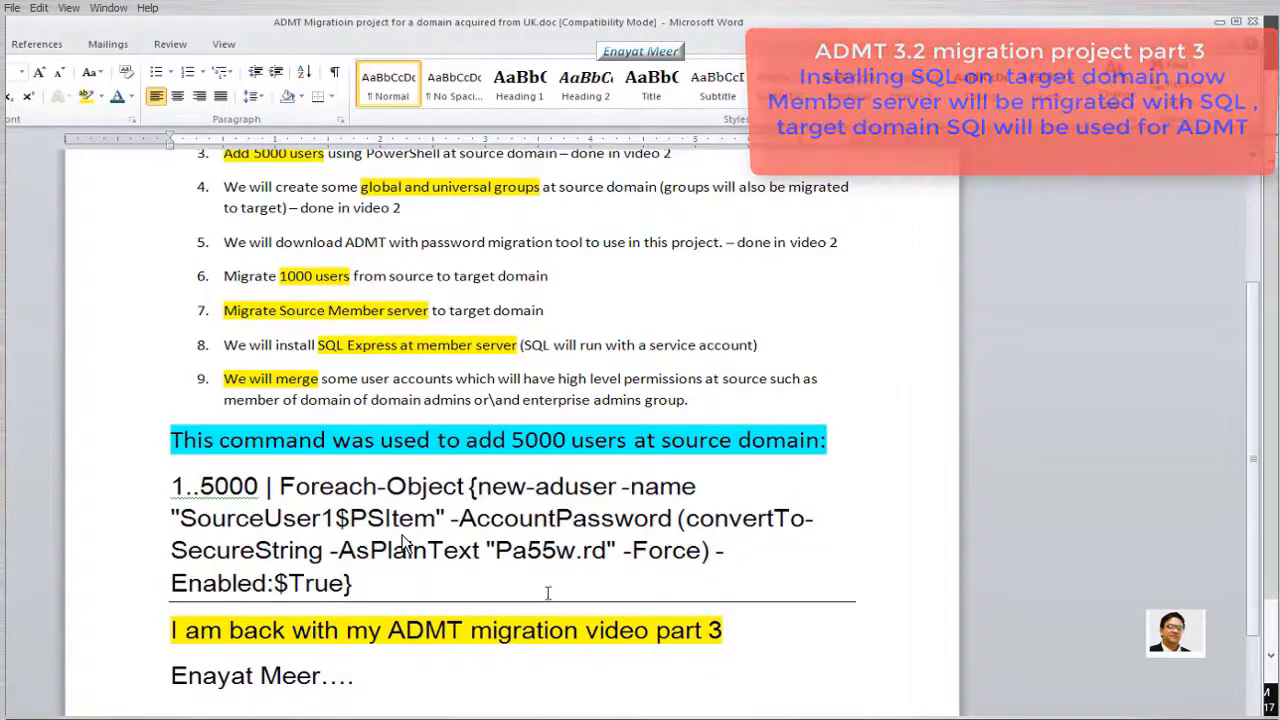
pyautogui.scroll(3, 402, 541)
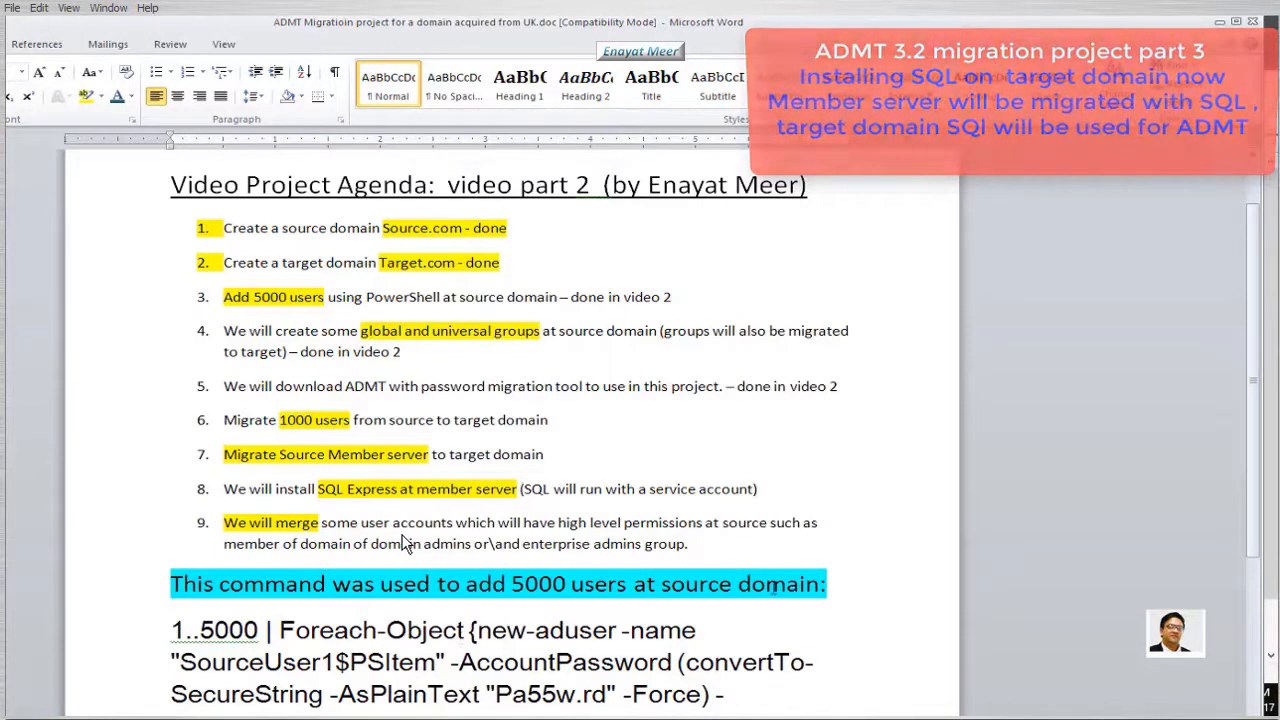
pyautogui.click(718, 547)
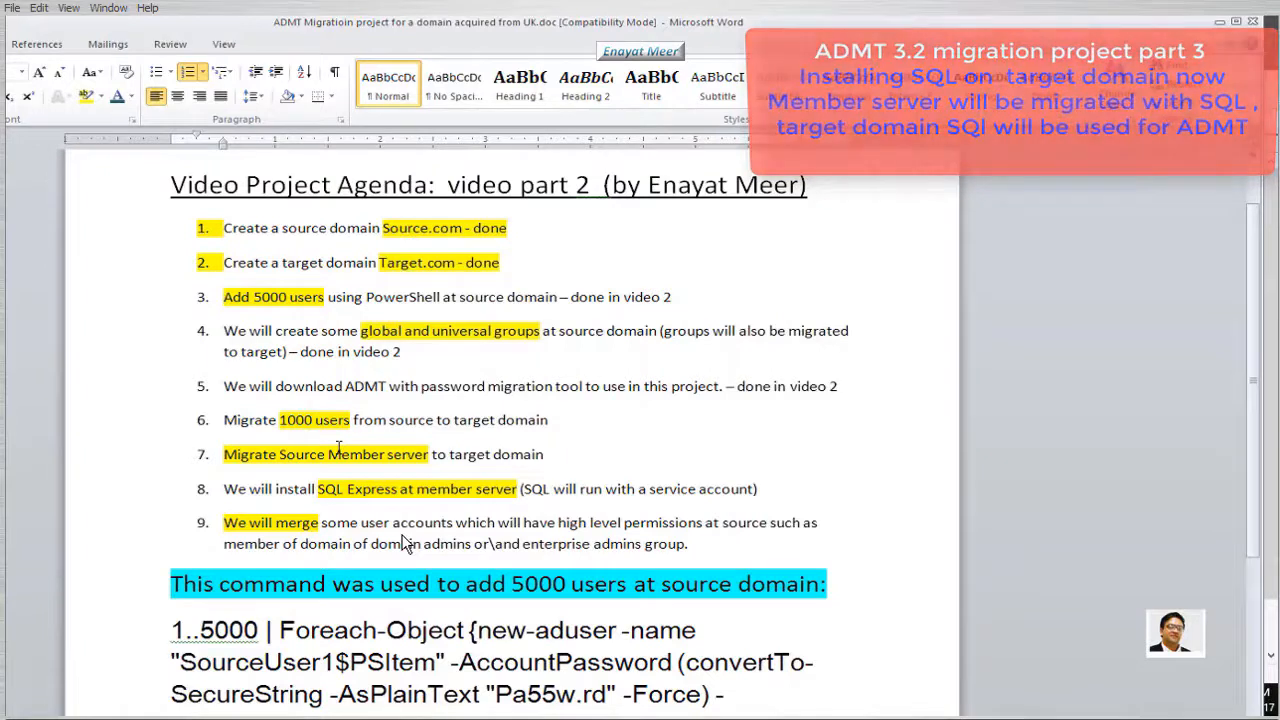
pyautogui.click(876, 386)
pyautogui.press('Return')
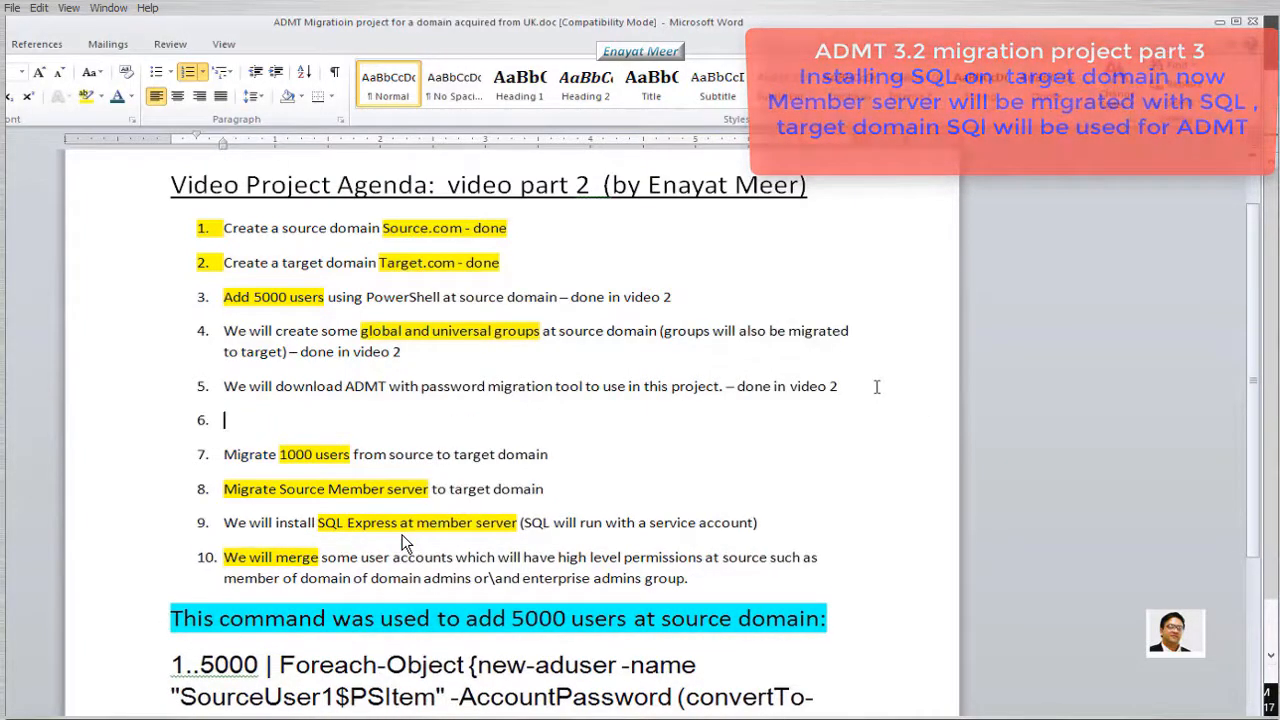
pyautogui.write('Install')
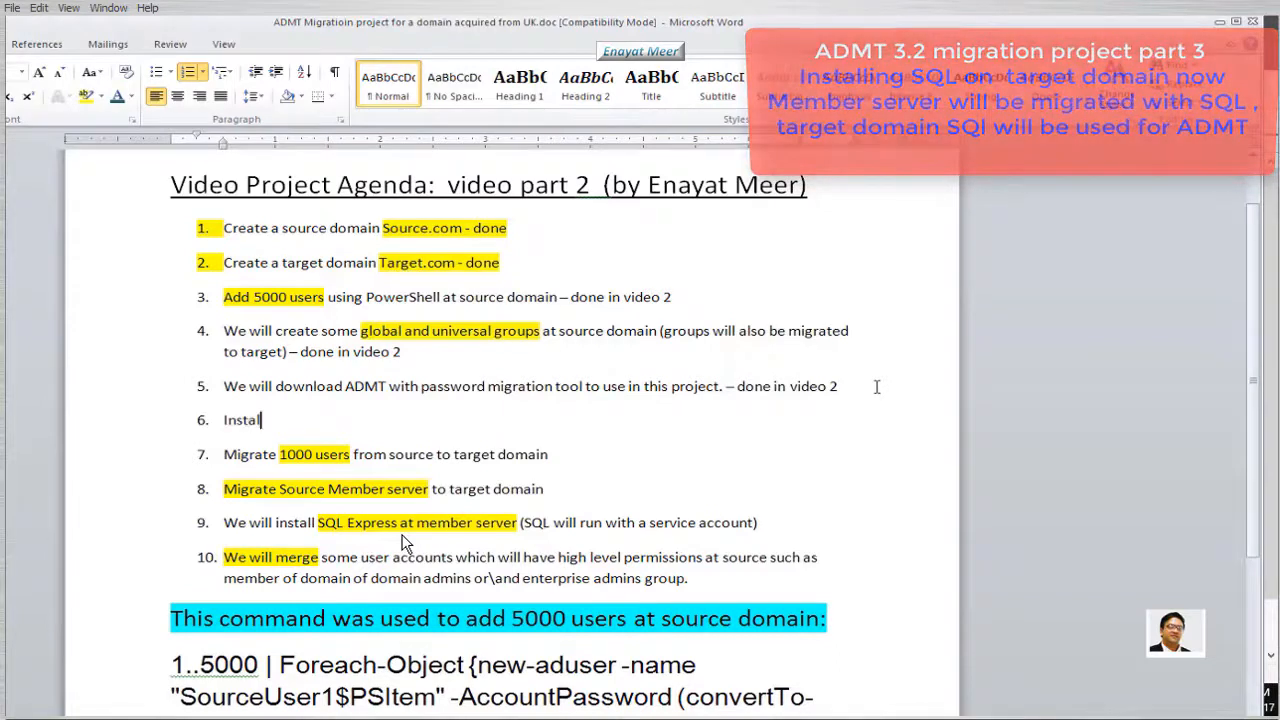